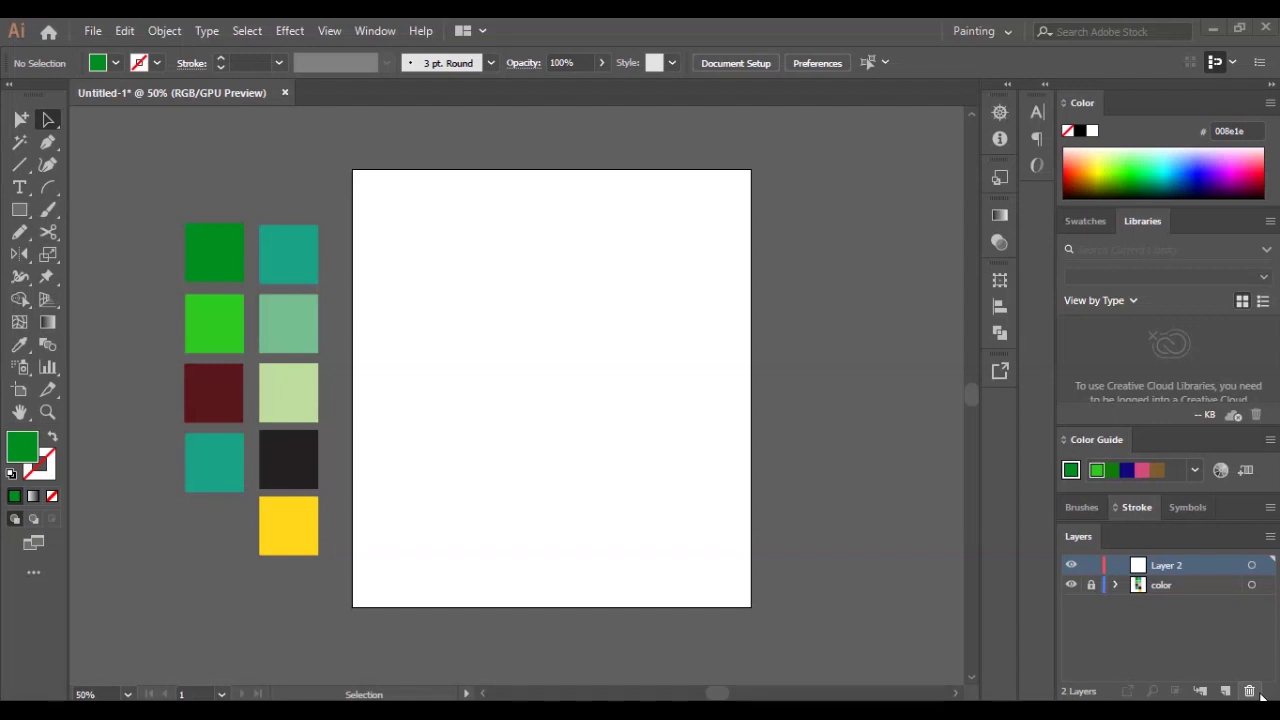
Draw a tall rectangle in the artboard centre and fill it with the teal 1ba388 swatch
{"action": "scroll", "coordinate": [377, 377], "scroll_direction": "up", "scroll_amount": 1, "text": "alt"}
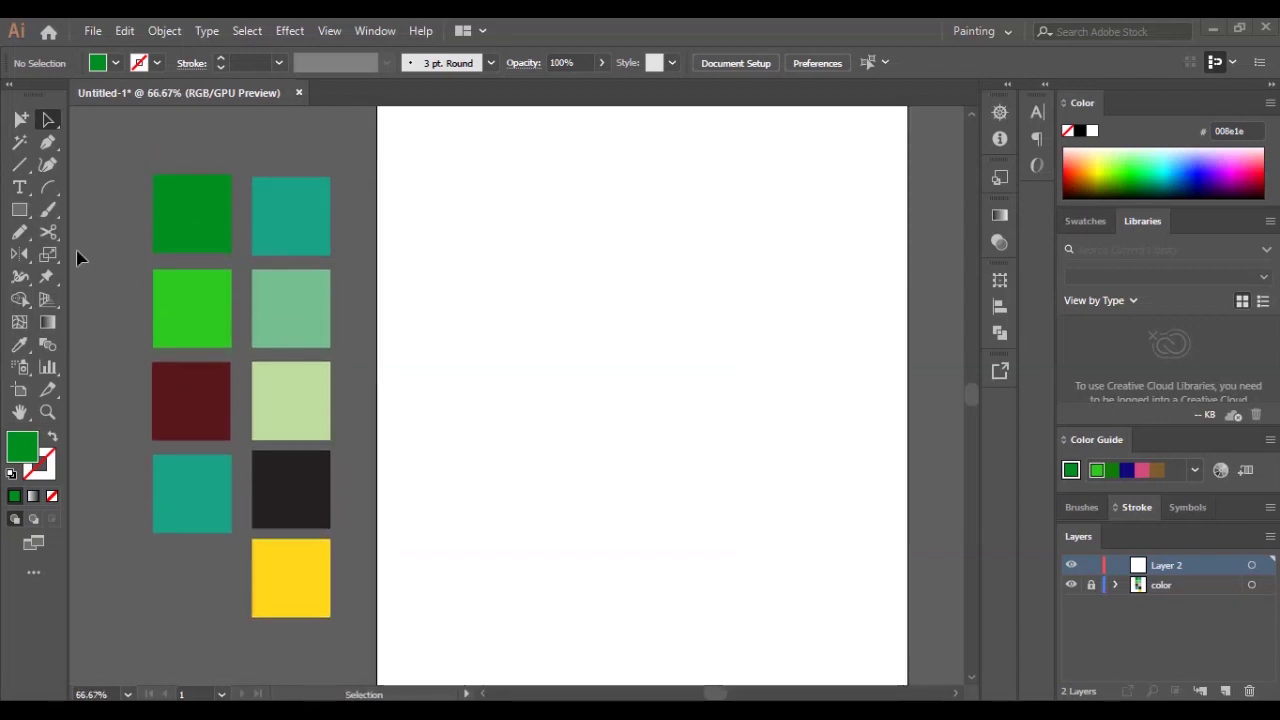
{"action": "key", "text": "m"}
{"action": "left_click_drag", "start_coordinate": [520, 166], "coordinate": [795, 611]}
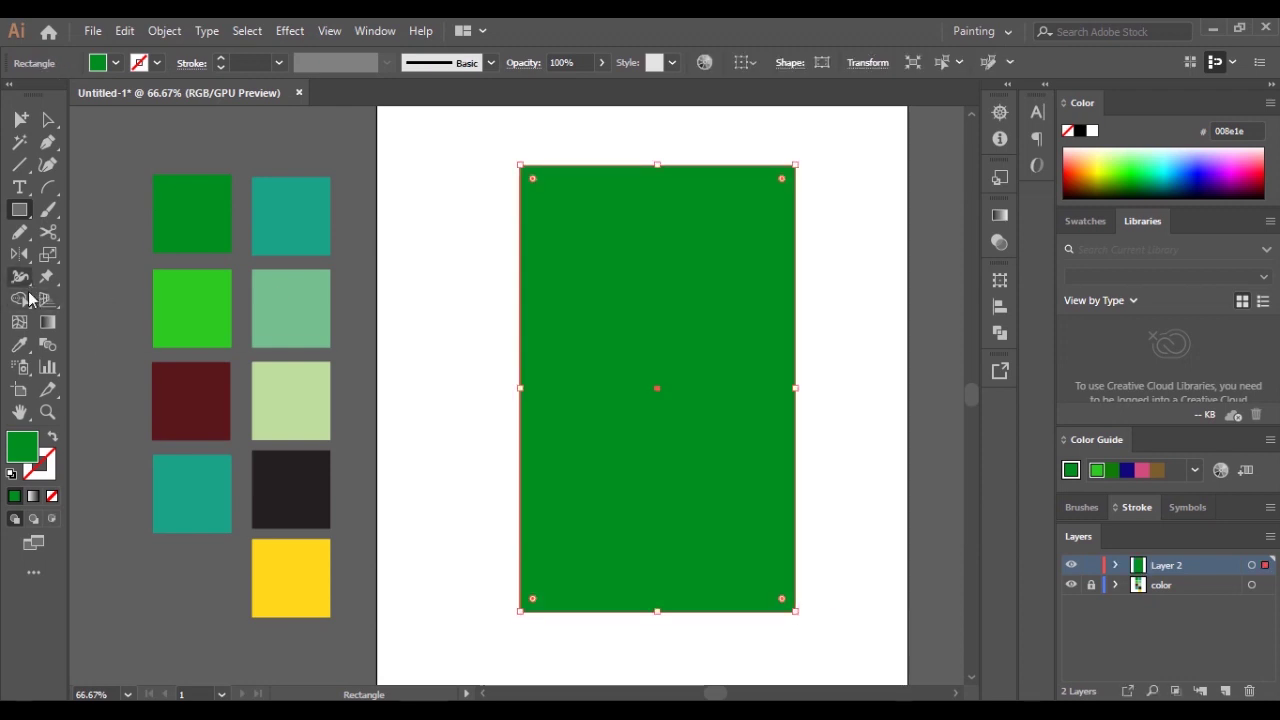
{"action": "left_click", "coordinate": [19, 322]}
{"action": "left_click", "coordinate": [19, 344]}
{"action": "left_click", "coordinate": [310, 247]}
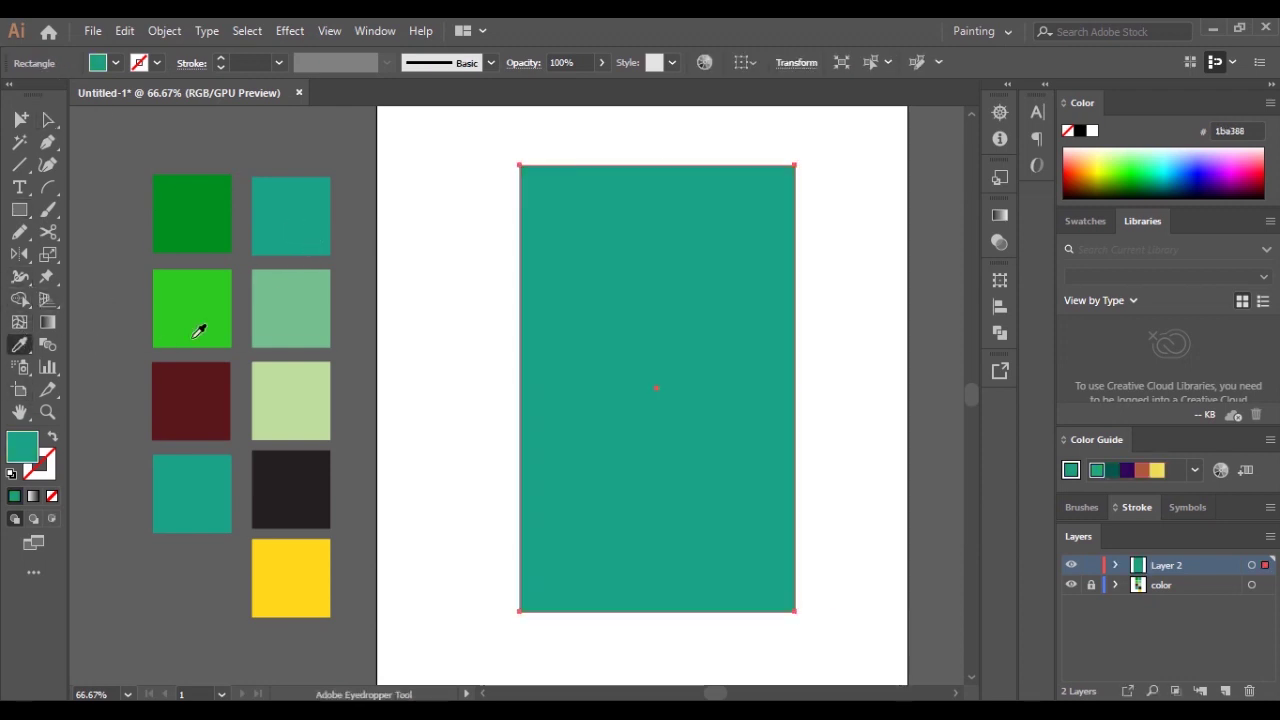
{"action": "key", "text": "v"}
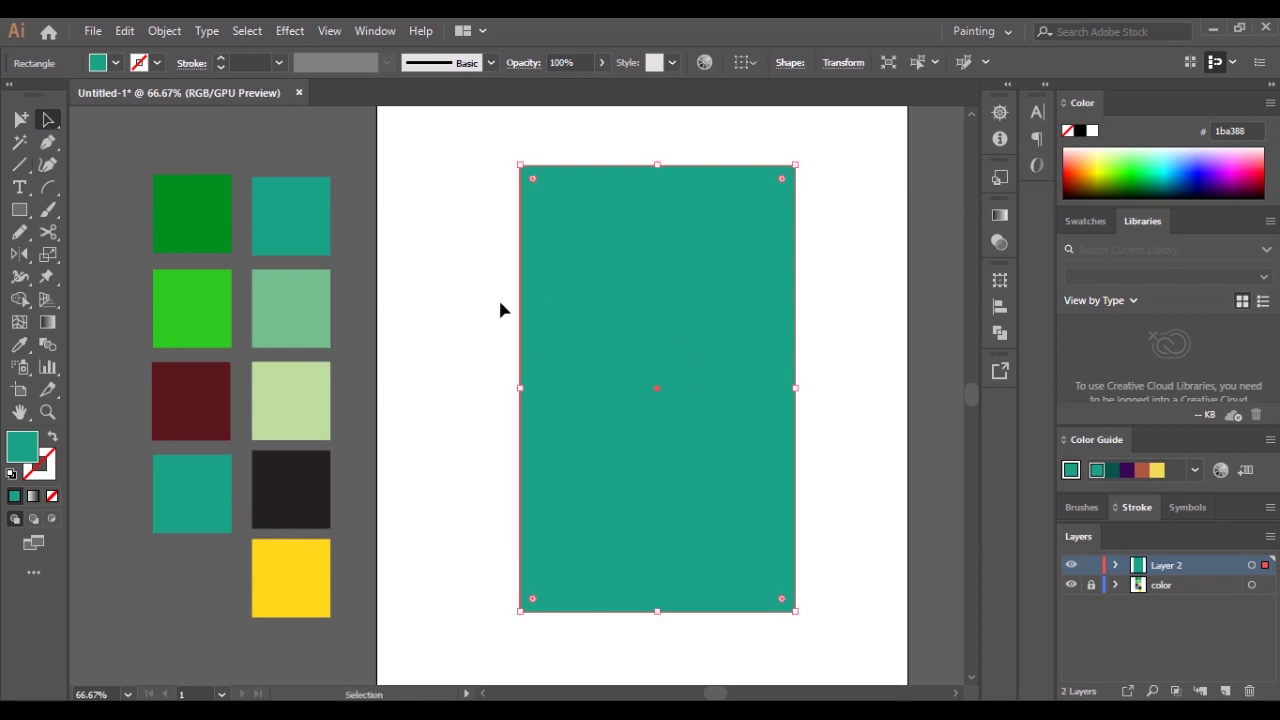
Curve the top edge down, delete the bottom-right anchor and bow the diagonal edge outward
{"action": "left_click", "coordinate": [47, 164]}
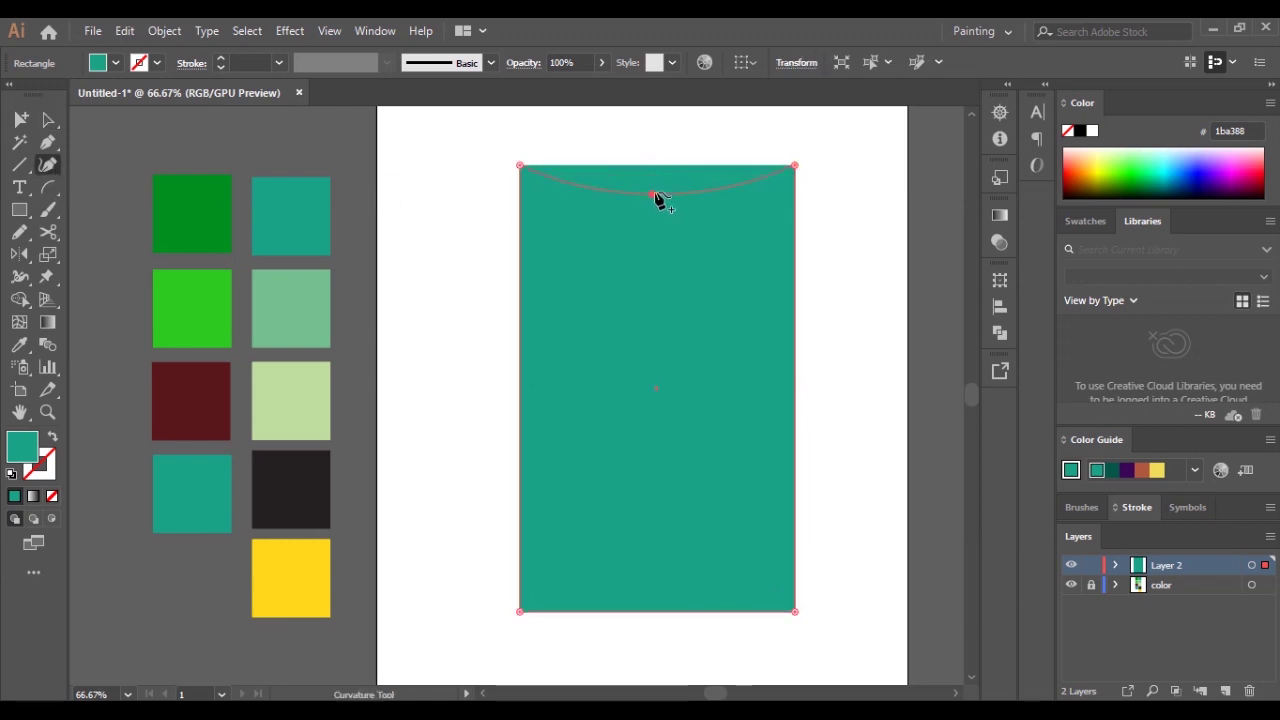
{"action": "left_click", "coordinate": [658, 190]}
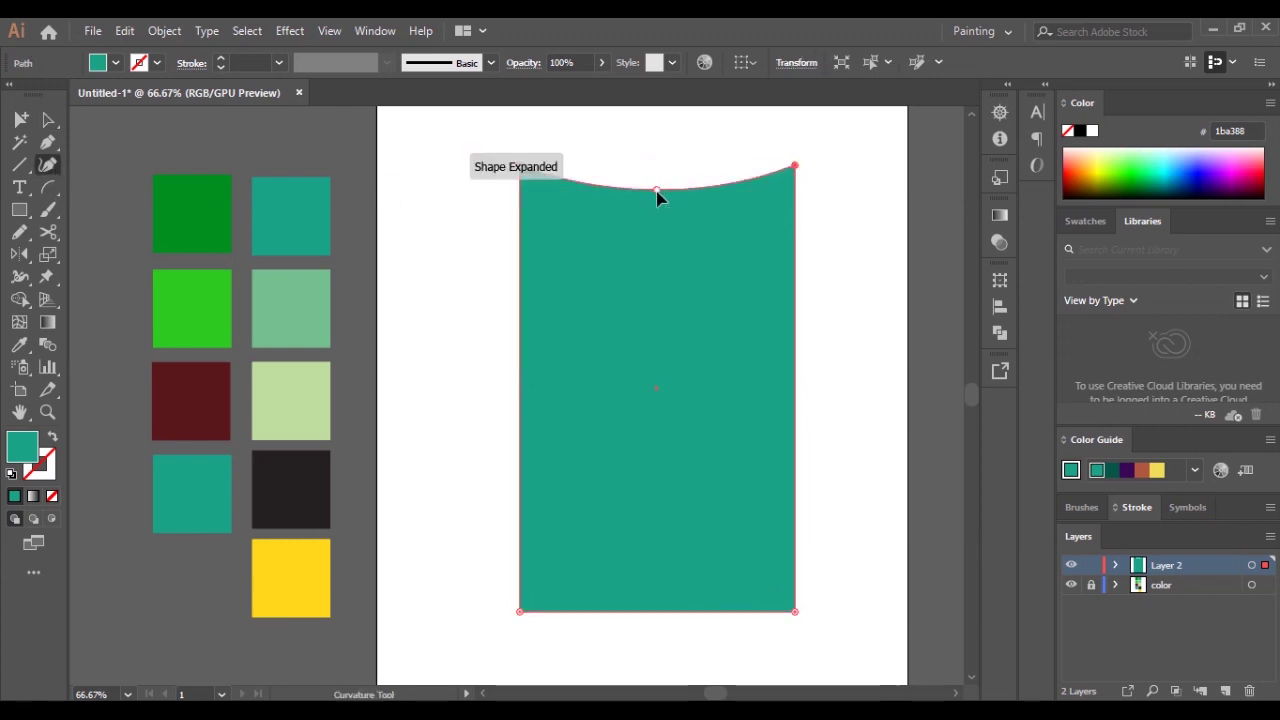
{"action": "left_click", "coordinate": [795, 612]}
{"action": "key", "text": "Delete"}
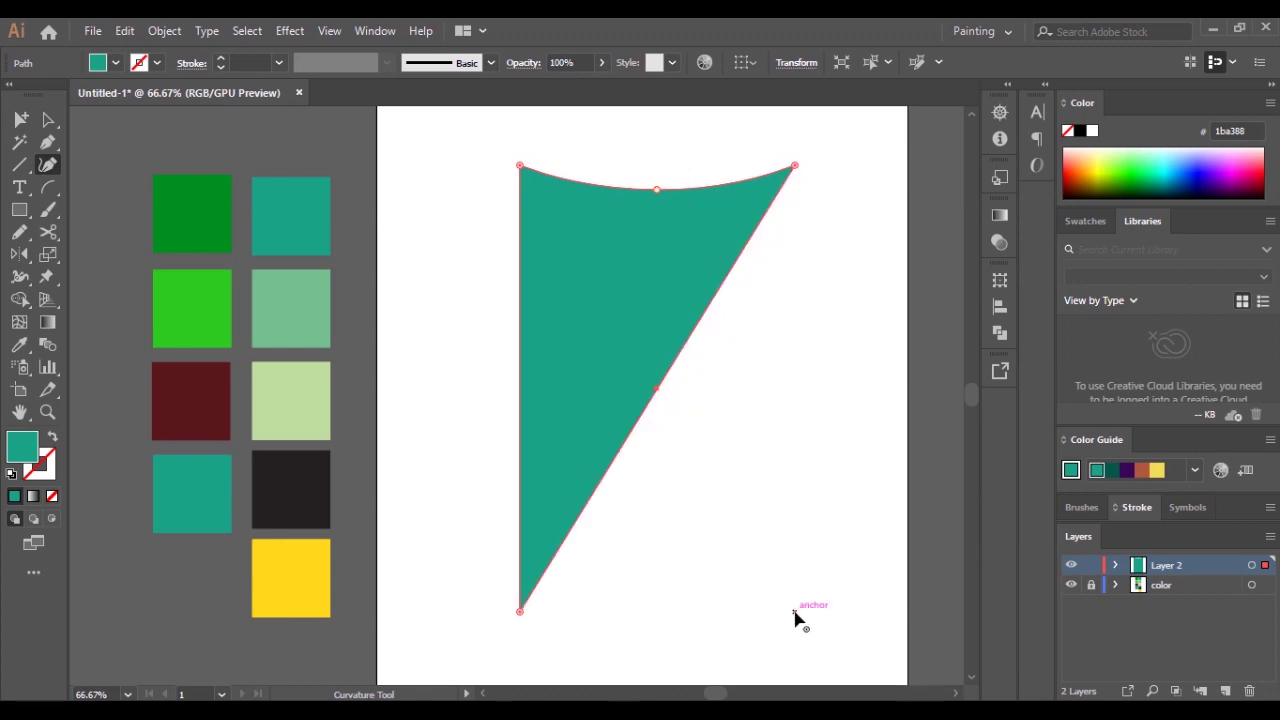
{"action": "left_click_drag", "start_coordinate": [655, 392], "coordinate": [636, 603]}
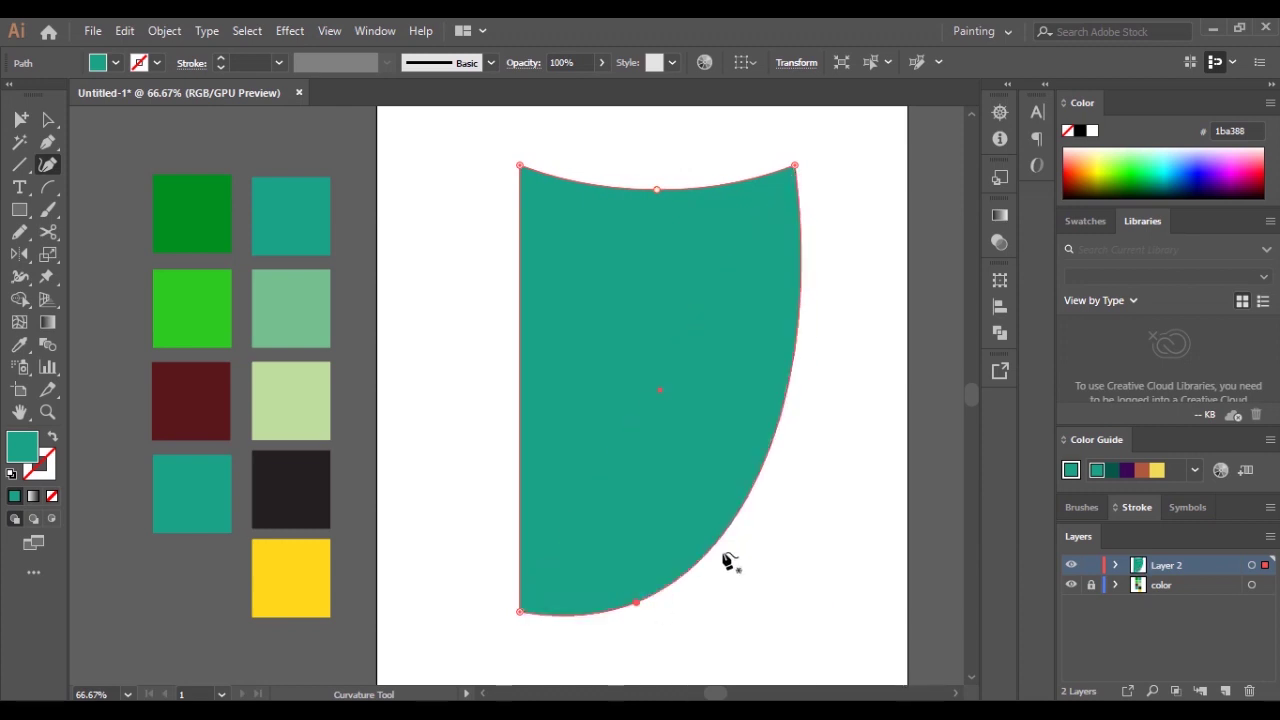
Add a sharp corner anchor on the right edge and straighten the edge above it
{"action": "left_click", "coordinate": [785, 401]}
{"action": "double_click", "coordinate": [785, 401]}
{"action": "left_click_drag", "start_coordinate": [786, 402], "coordinate": [792, 403]}
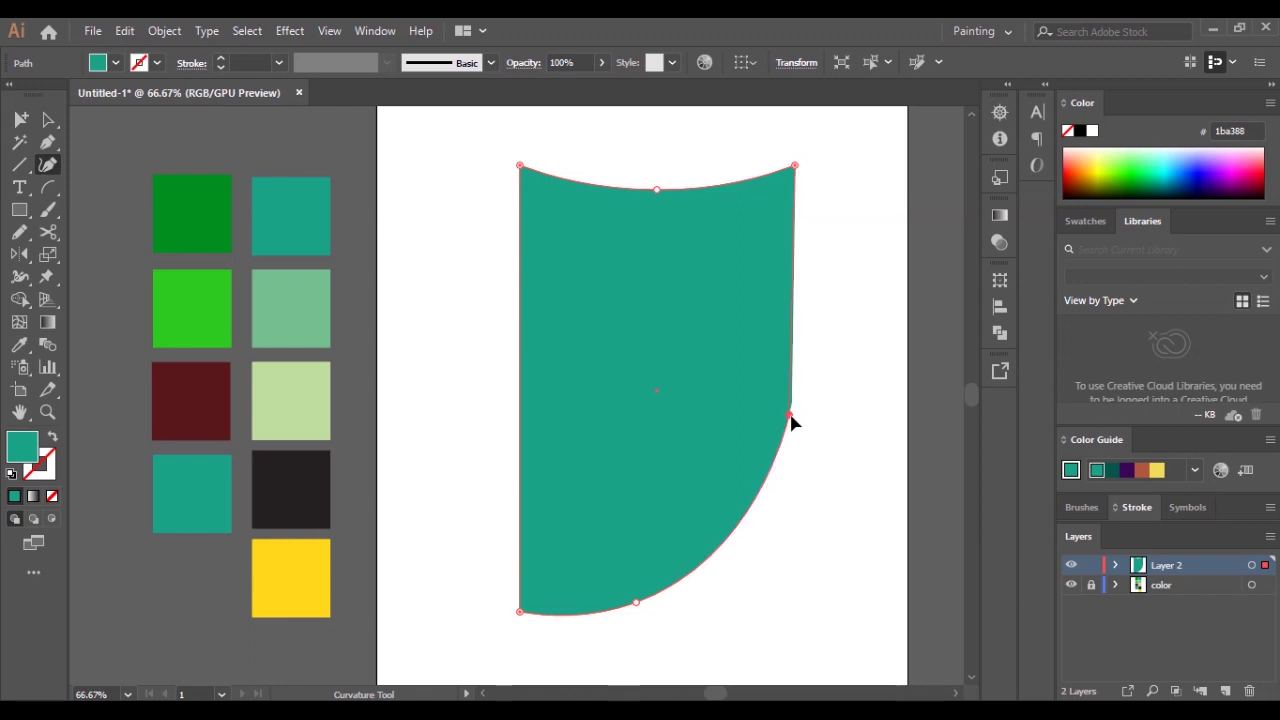
{"action": "left_click_drag", "start_coordinate": [790, 416], "coordinate": [795, 418]}
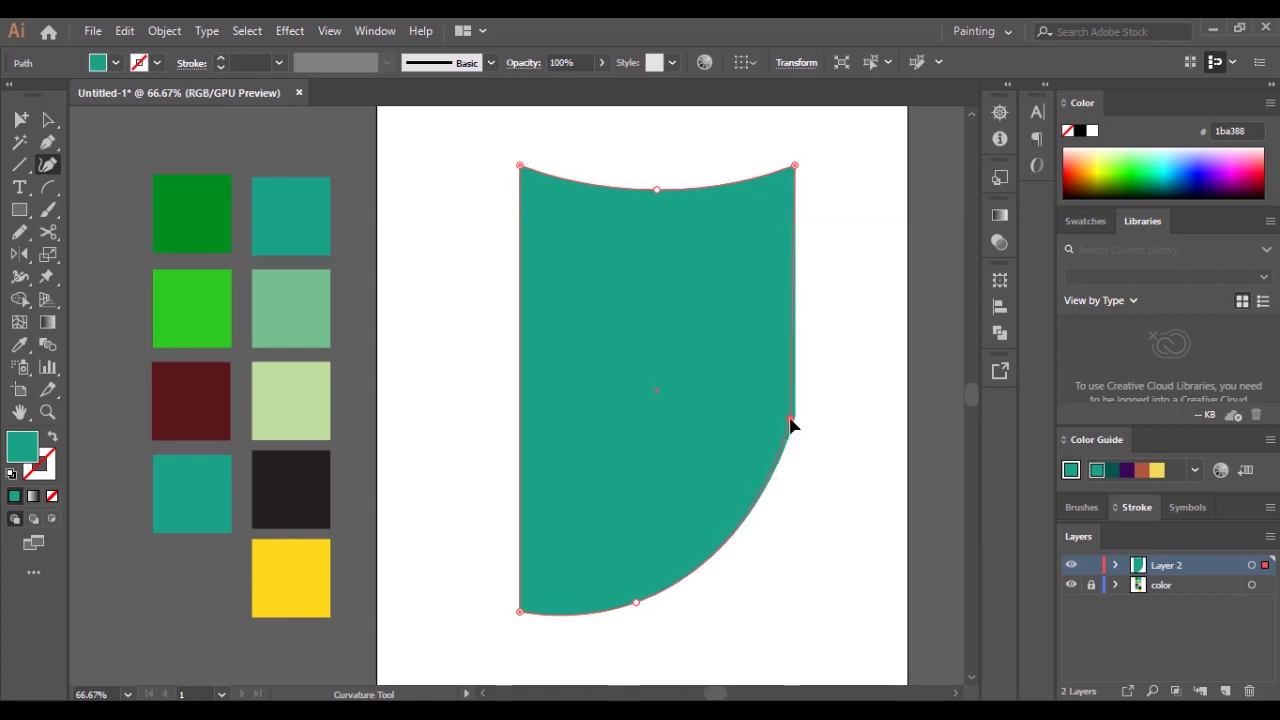
Refine the middle of the body's right edge with the Curvature tool
{"action": "left_click", "coordinate": [48, 119]}
{"action": "scroll", "coordinate": [734, 337], "scroll_direction": "down", "scroll_amount": 2}
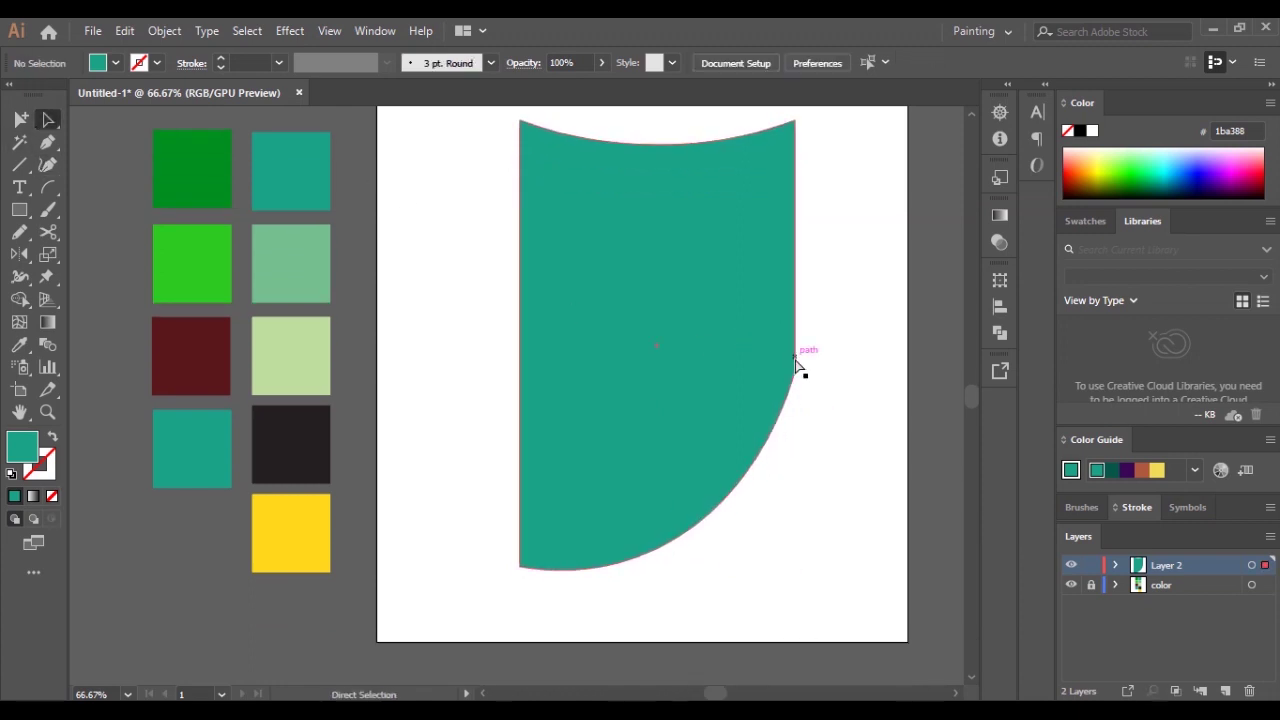
{"action": "left_click", "coordinate": [800, 367]}
{"action": "key", "text": "ctrl+z"}
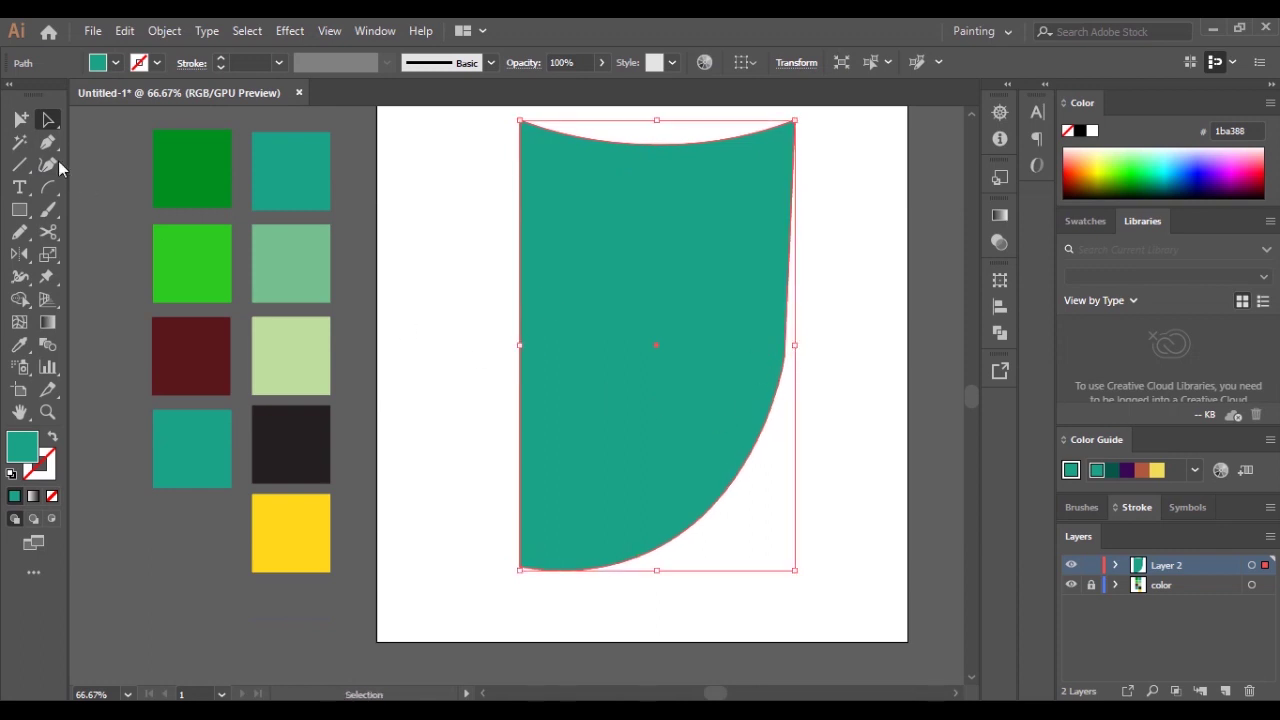
{"action": "left_click", "coordinate": [48, 165]}
{"action": "left_click_drag", "start_coordinate": [792, 360], "coordinate": [791, 369]}
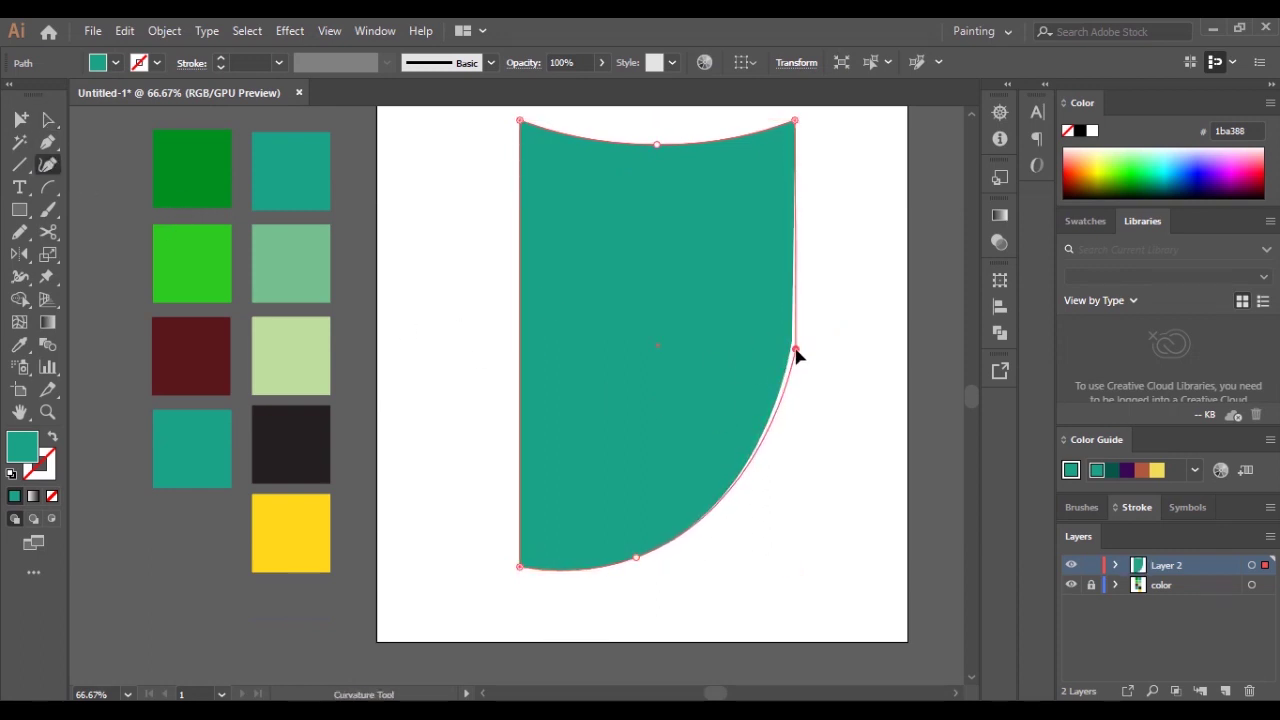
{"action": "left_click", "coordinate": [796, 350]}
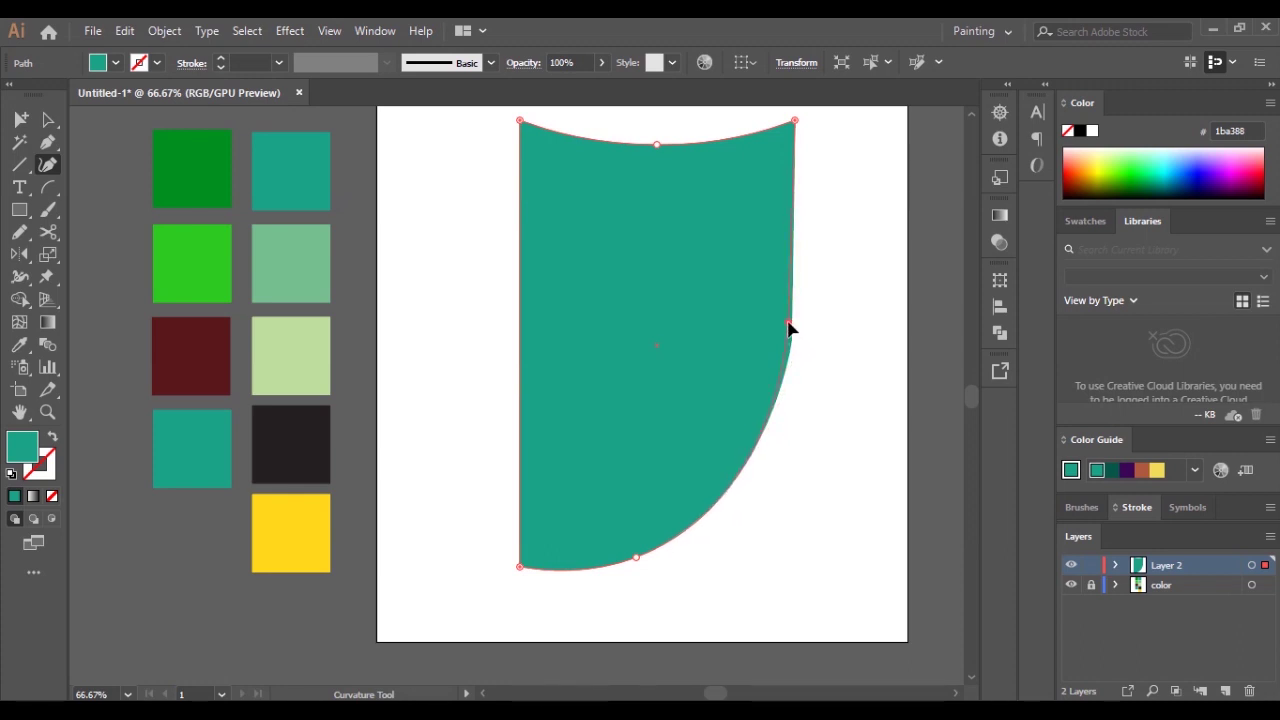
{"action": "left_click", "coordinate": [48, 119]}
{"action": "scroll", "coordinate": [586, 294], "scroll_direction": "down", "scroll_amount": 2}
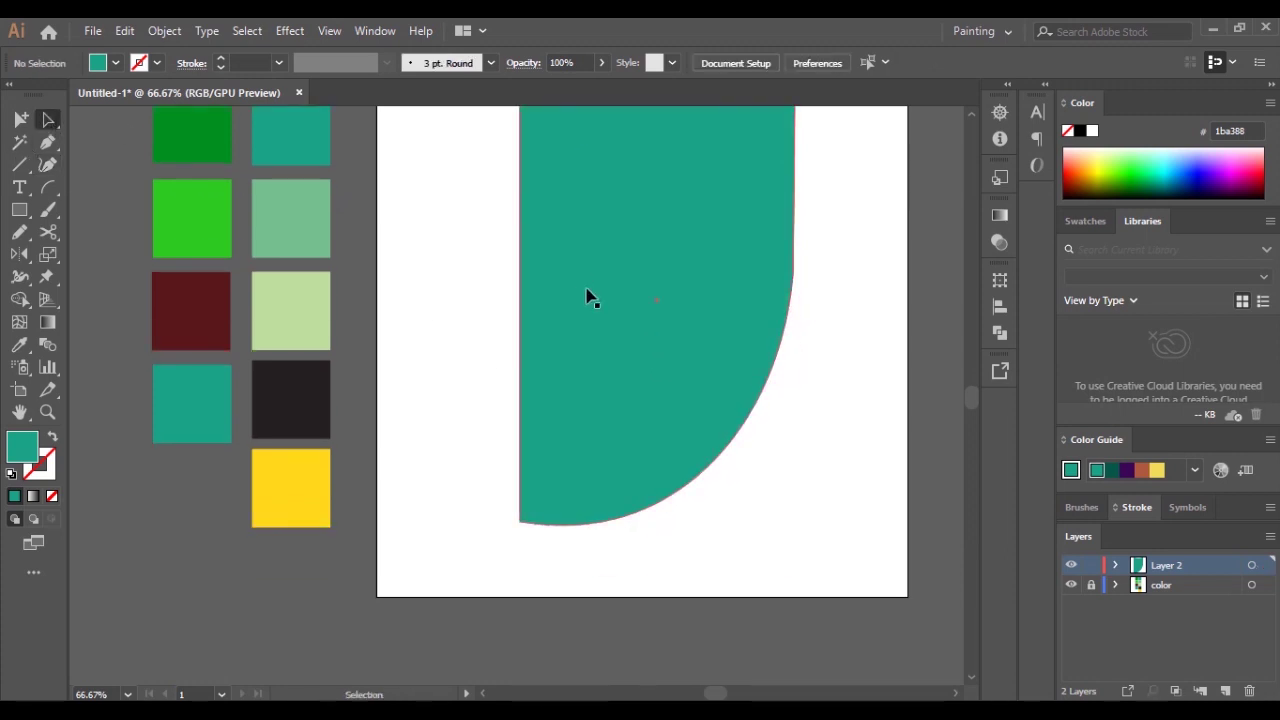
{"action": "scroll", "coordinate": [737, 354], "scroll_direction": "up", "scroll_amount": 3}
Paste a copy of the teal body, straighten its top and fill it white
{"action": "left_click", "coordinate": [637, 343]}
{"action": "key", "text": "ctrl+c"}
{"action": "key", "text": "ctrl+v"}
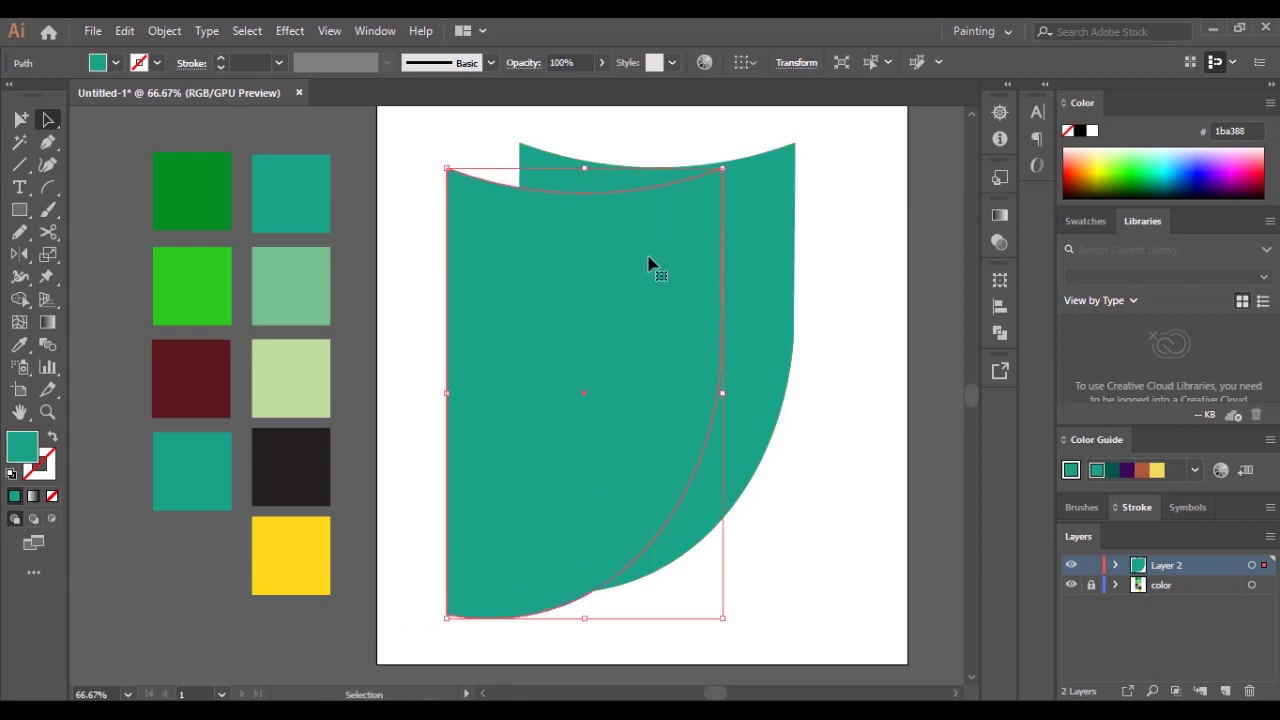
{"action": "left_click", "coordinate": [20, 345]}
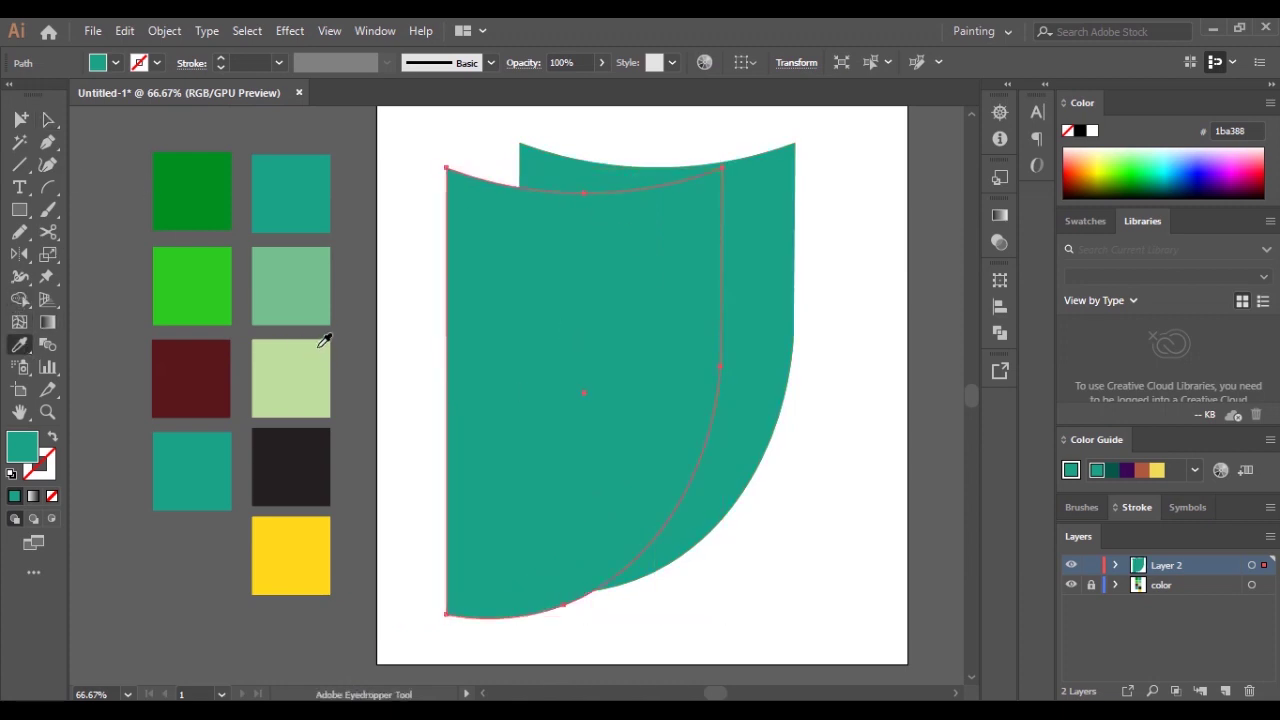
{"action": "left_click", "coordinate": [321, 346]}
{"action": "left_click", "coordinate": [47, 119]}
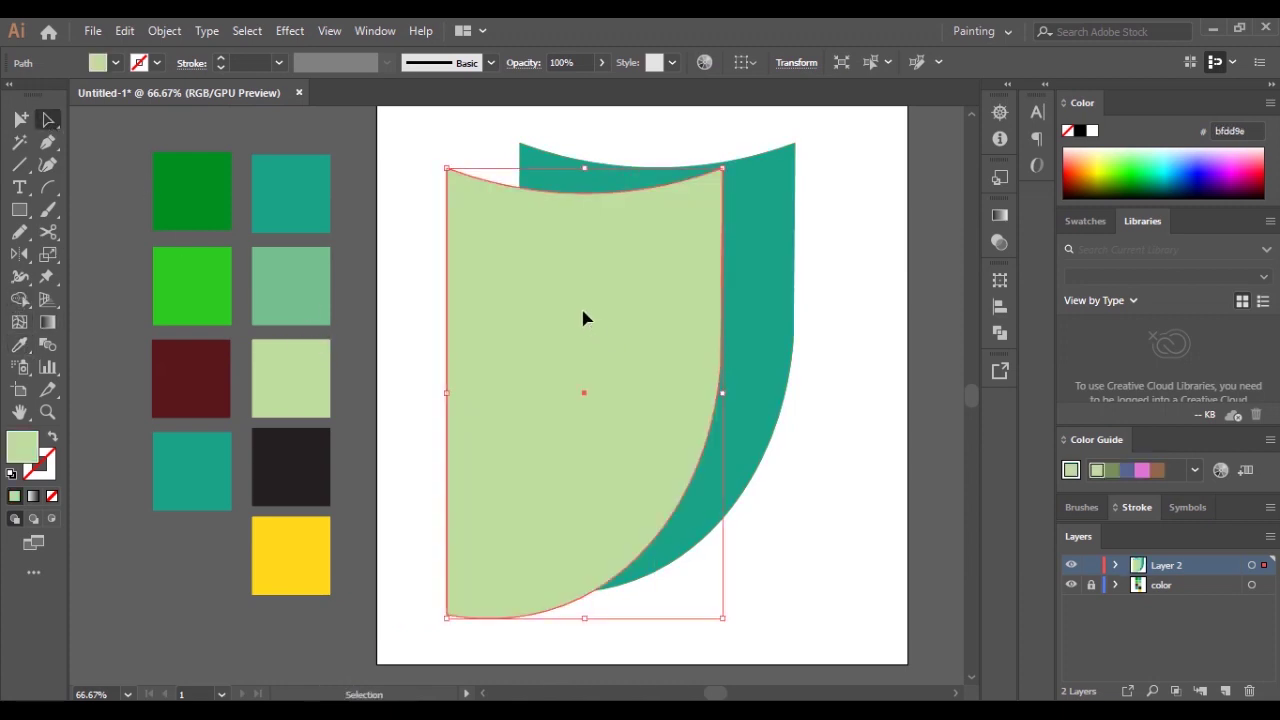
{"action": "left_click", "coordinate": [47, 166]}
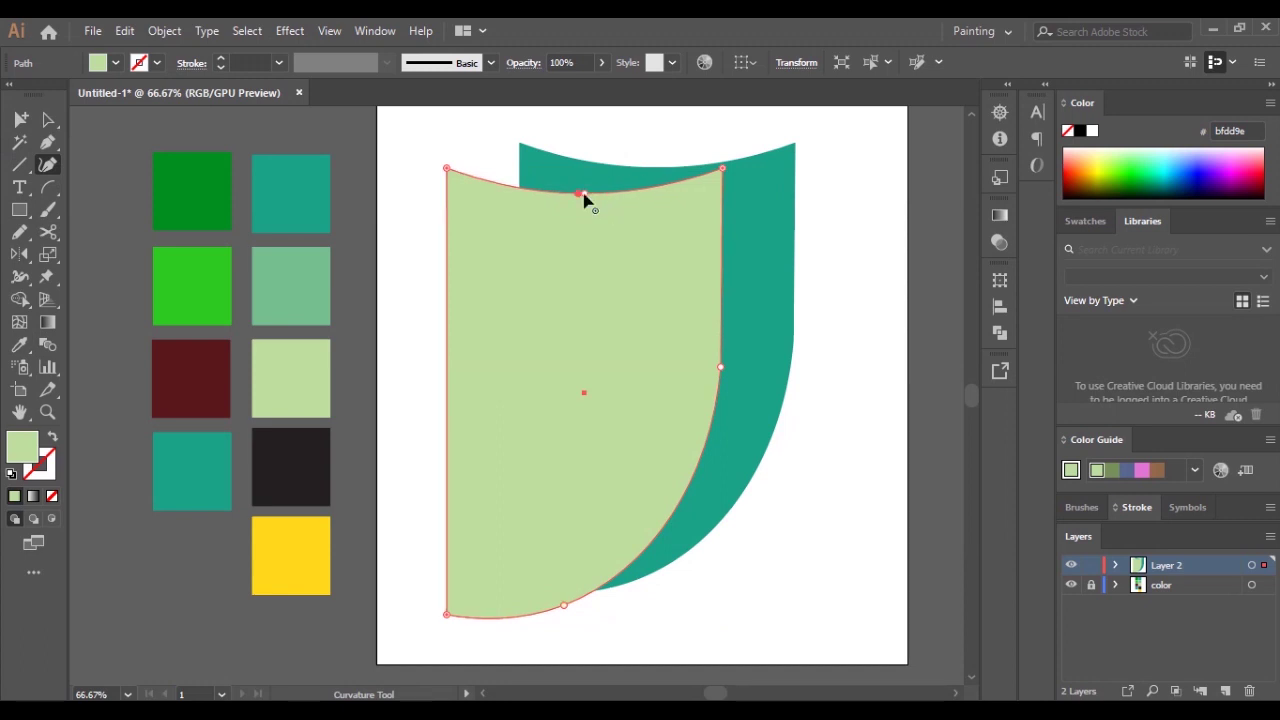
{"action": "key", "text": "ctrl+z"}
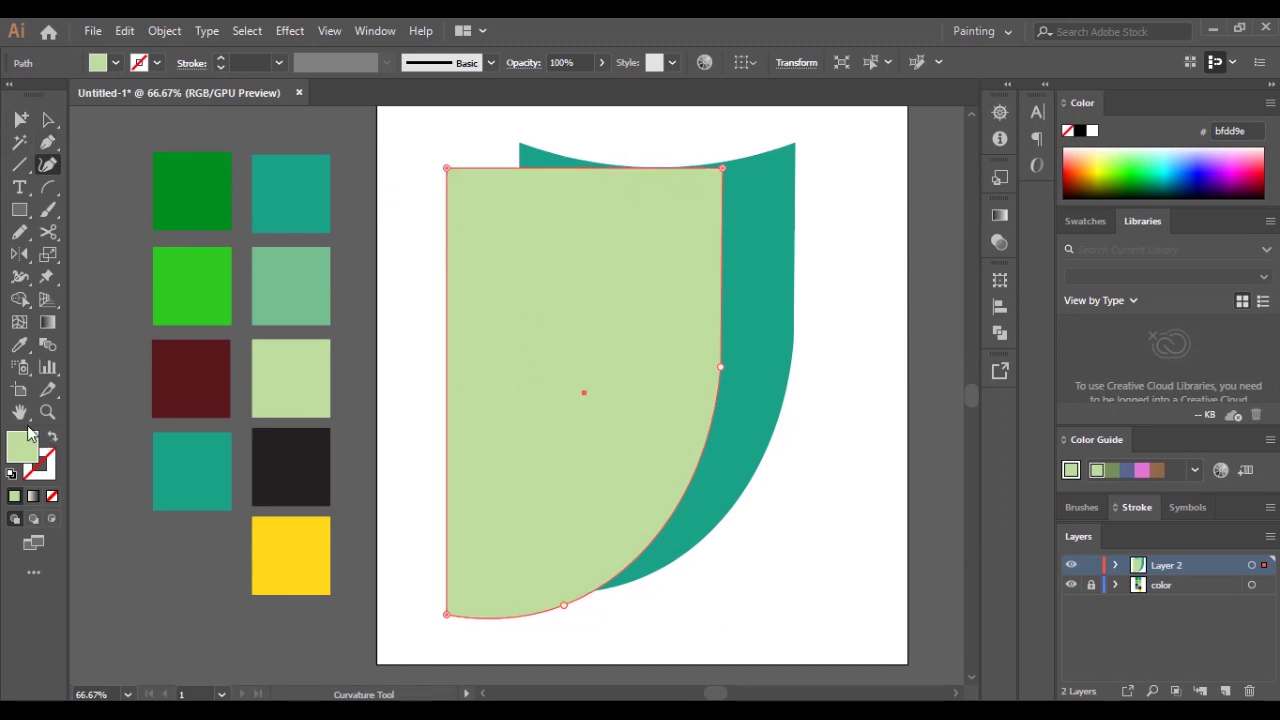
{"action": "left_click", "coordinate": [19, 344]}
{"action": "left_click", "coordinate": [411, 229]}
Scale and move the white copy into the body's lower left, leaving a teal rim
{"action": "left_click", "coordinate": [47, 119]}
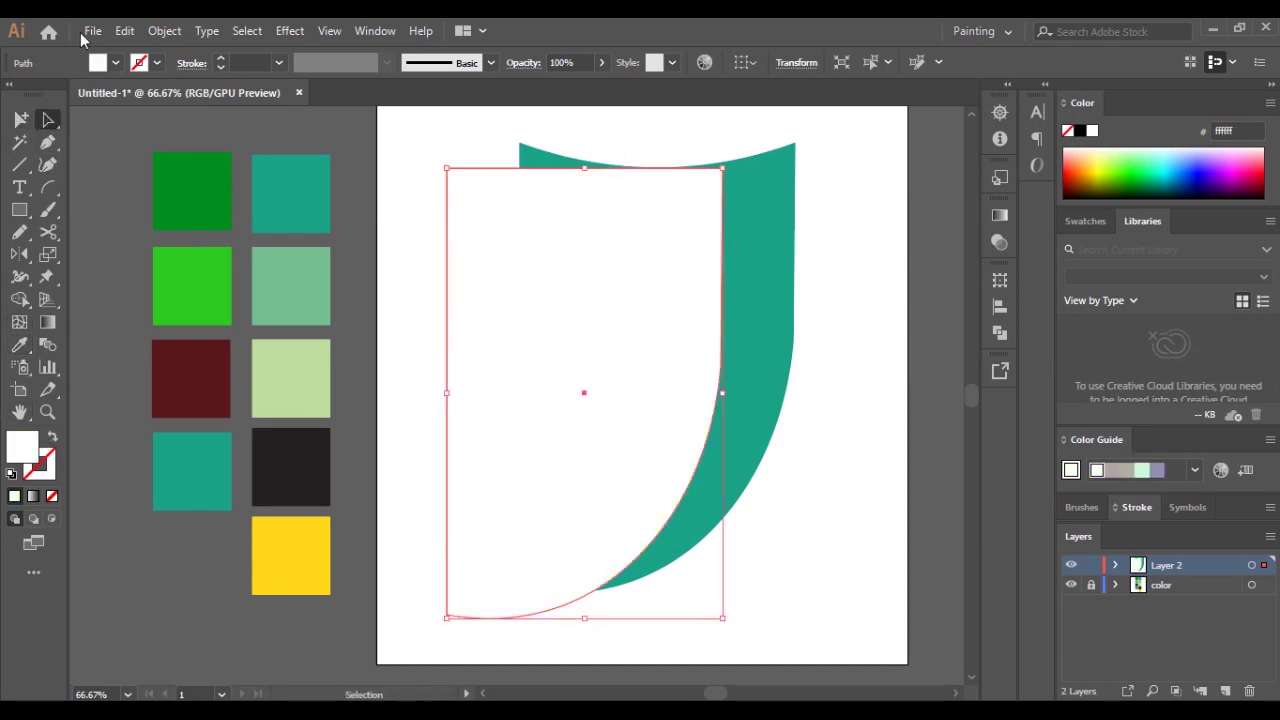
{"action": "left_click_drag", "start_coordinate": [722, 168], "coordinate": [594, 378]}
{"action": "left_click_drag", "start_coordinate": [501, 481], "coordinate": [586, 376]}
{"action": "left_click_drag", "start_coordinate": [667, 525], "coordinate": [698, 556]}
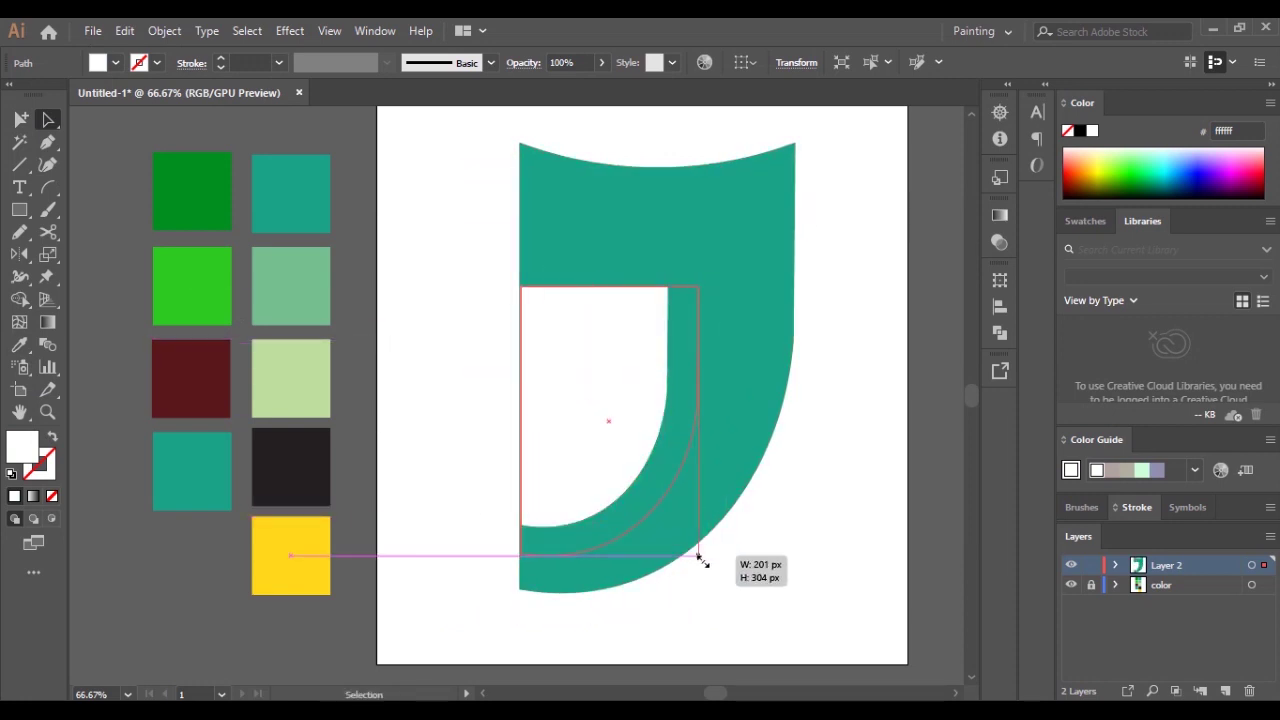
{"action": "mouse_move", "coordinate": [697, 421]}
{"action": "left_mouse_down"}
{"action": "mouse_move", "coordinate": [739, 430]}
{"action": "mouse_move", "coordinate": [697, 421]}
{"action": "mouse_move", "coordinate": [714, 421]}
{"action": "left_mouse_up"}
{"action": "left_click", "coordinate": [700, 430]}
{"action": "left_click", "coordinate": [690, 428]}
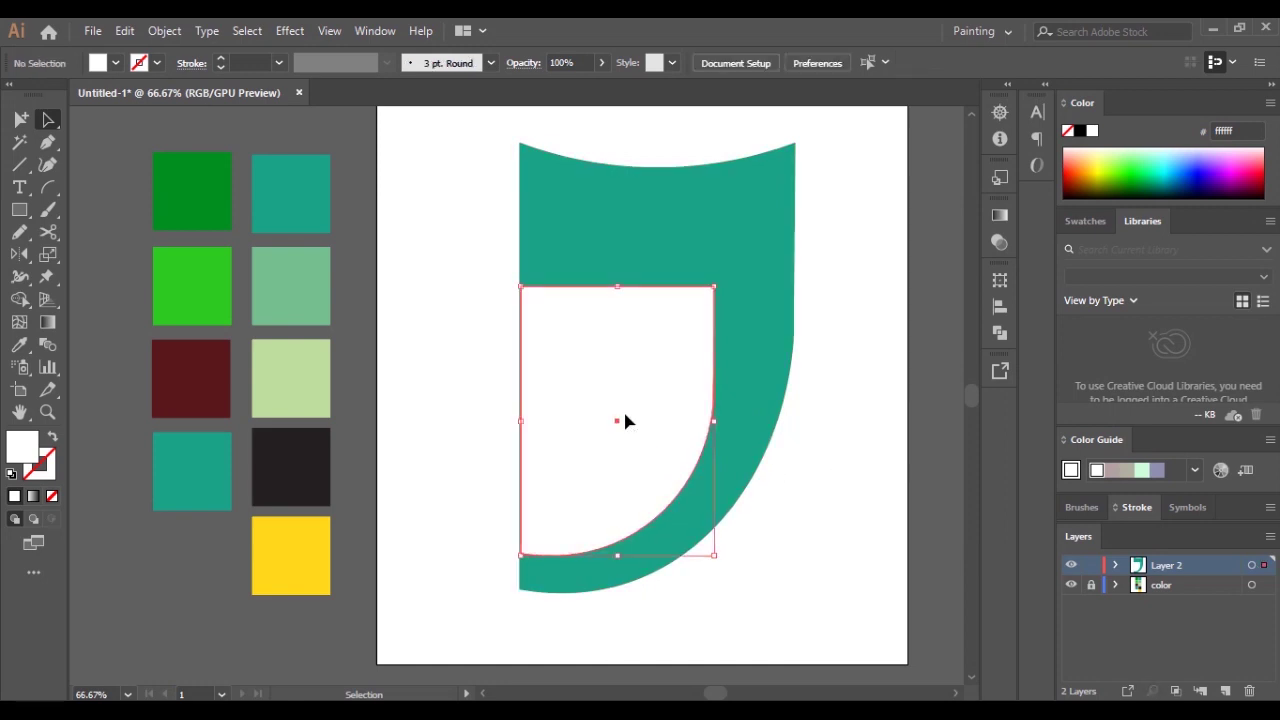
Drag a copy of the white shape out to the left and recolour it green
{"action": "left_click", "coordinate": [880, 462]}
{"action": "left_click", "coordinate": [690, 440], "text": "alt"}
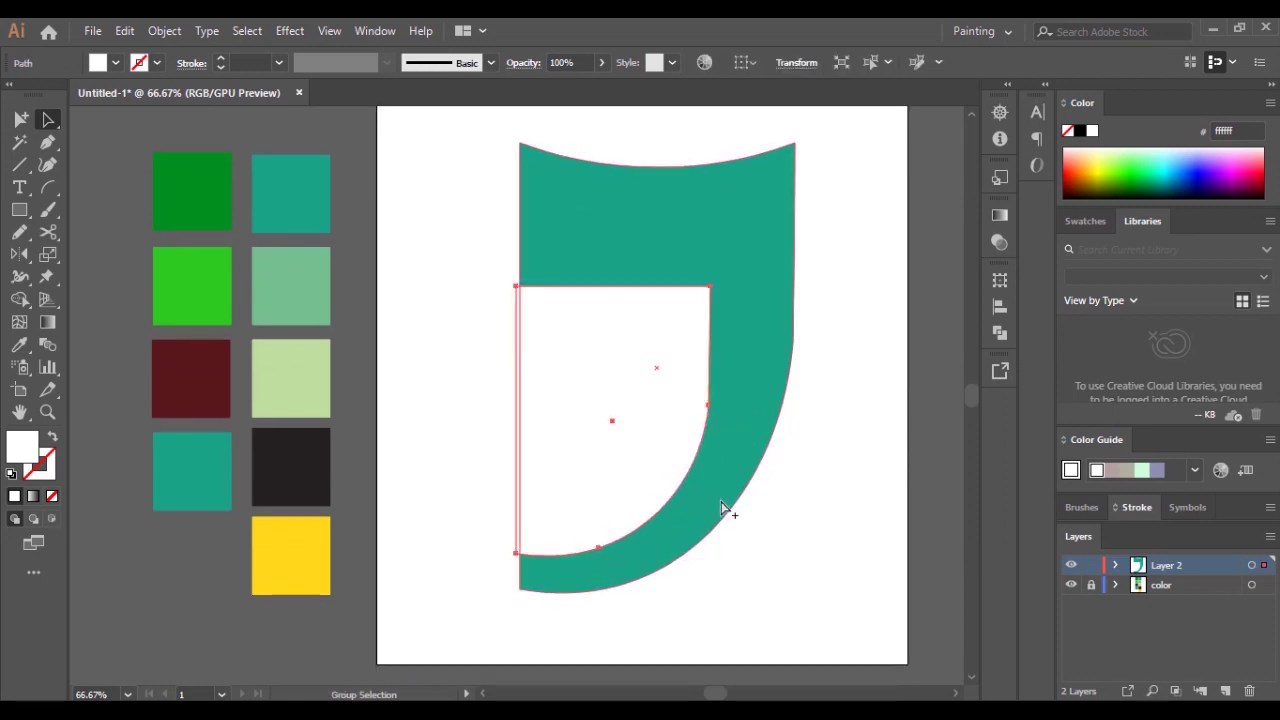
{"action": "left_click_drag", "start_coordinate": [615, 400], "coordinate": [517, 400]}
{"action": "key", "text": "u"}
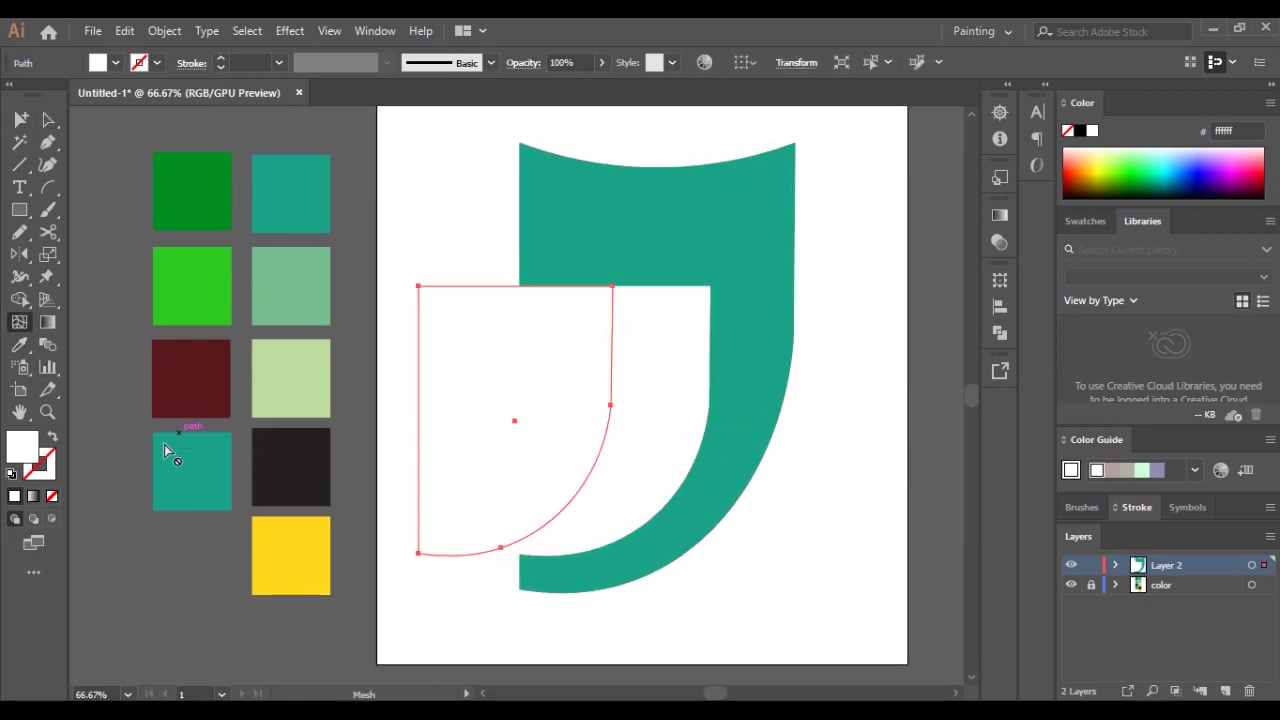
{"action": "key", "text": "i"}
{"action": "left_click", "coordinate": [292, 377]}
{"action": "key", "text": "v"}
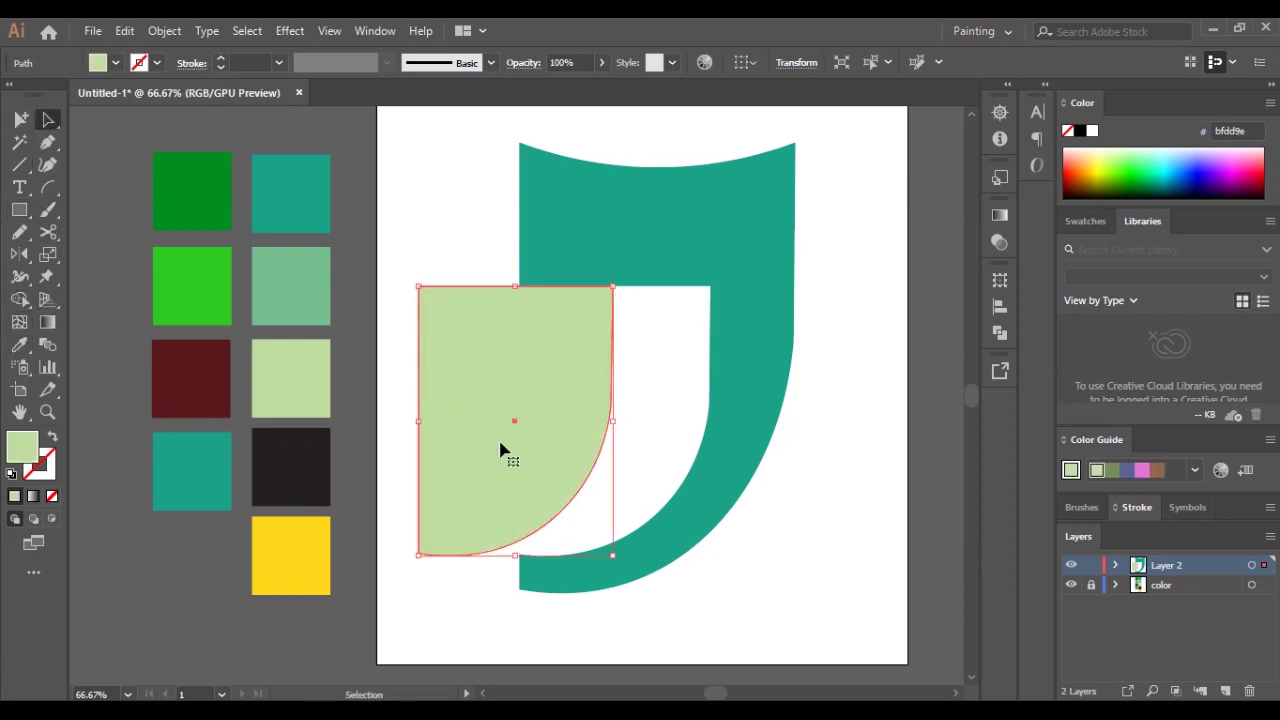
{"action": "left_click", "coordinate": [20, 346]}
{"action": "left_click", "coordinate": [308, 298]}
{"action": "key", "text": "v"}
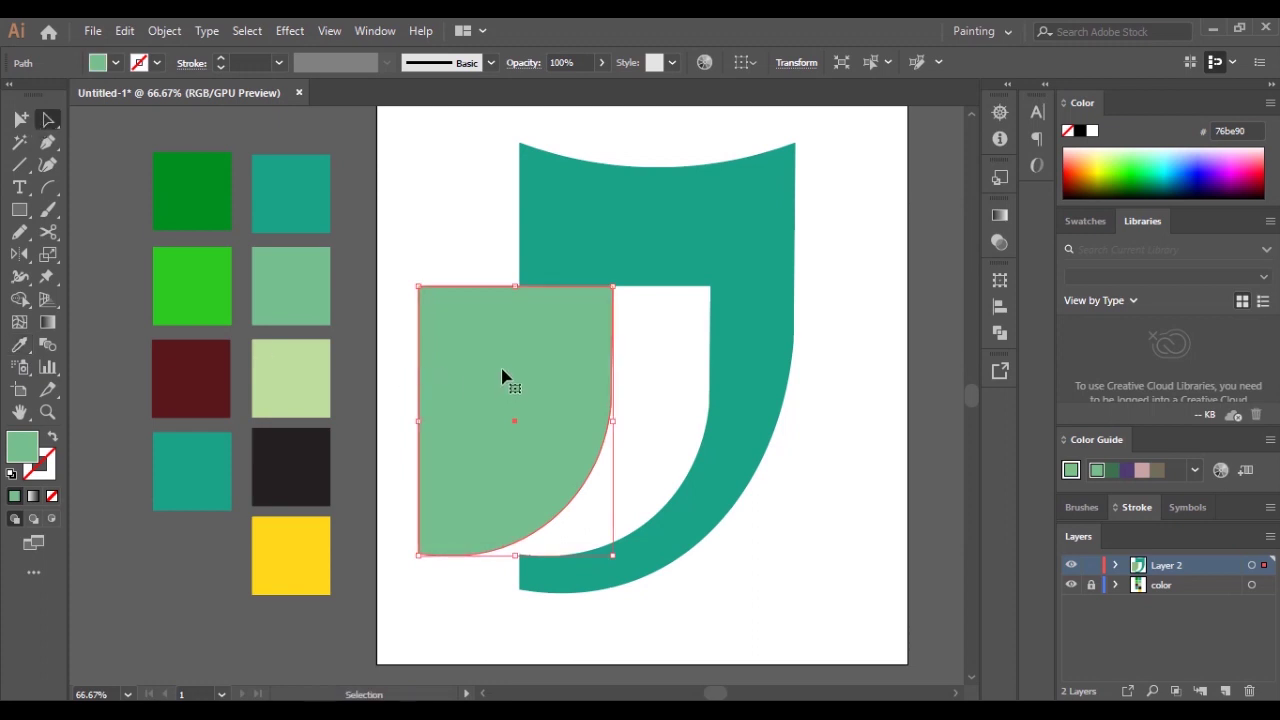
Move and resize the green shape to sit inside the white inset
{"action": "left_click_drag", "start_coordinate": [503, 374], "coordinate": [583, 386]}
{"action": "left_click_drag", "start_coordinate": [688, 573], "coordinate": [686, 557]}
{"action": "left_click_drag", "start_coordinate": [594, 430], "coordinate": [605, 419]}
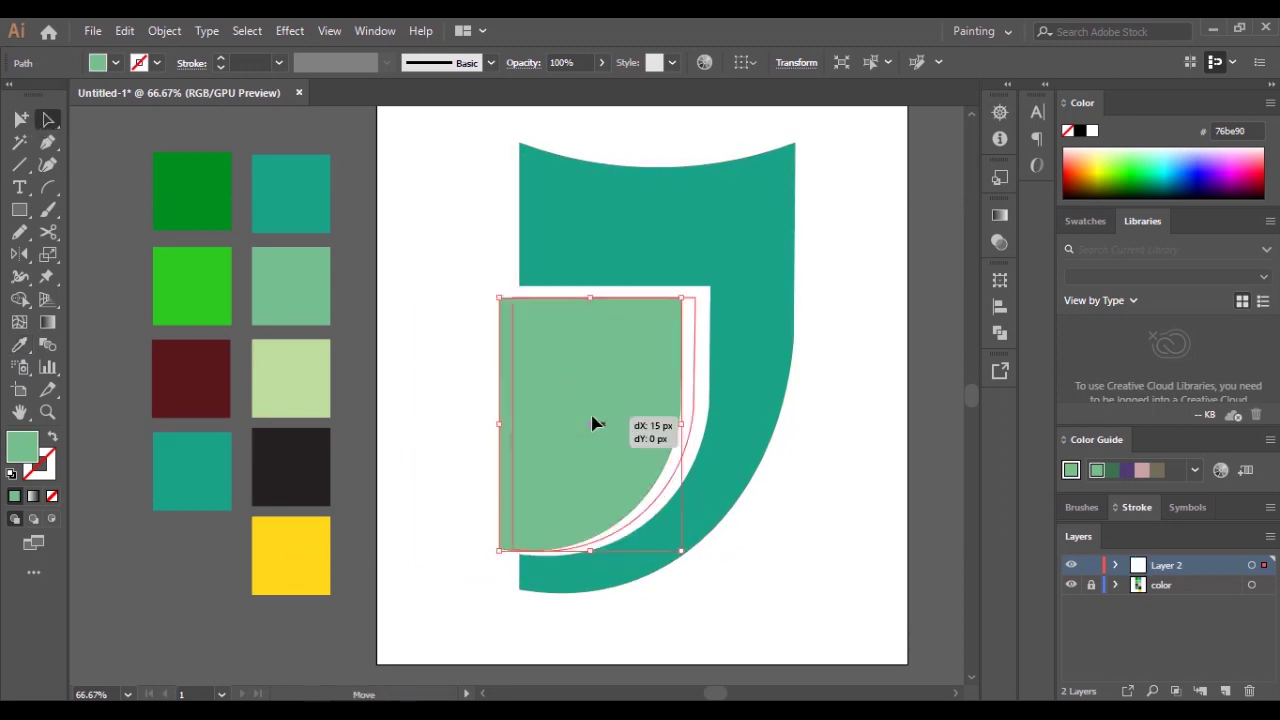
{"action": "left_click", "coordinate": [822, 503]}
{"action": "left_click_drag", "start_coordinate": [648, 434], "coordinate": [692, 457]}
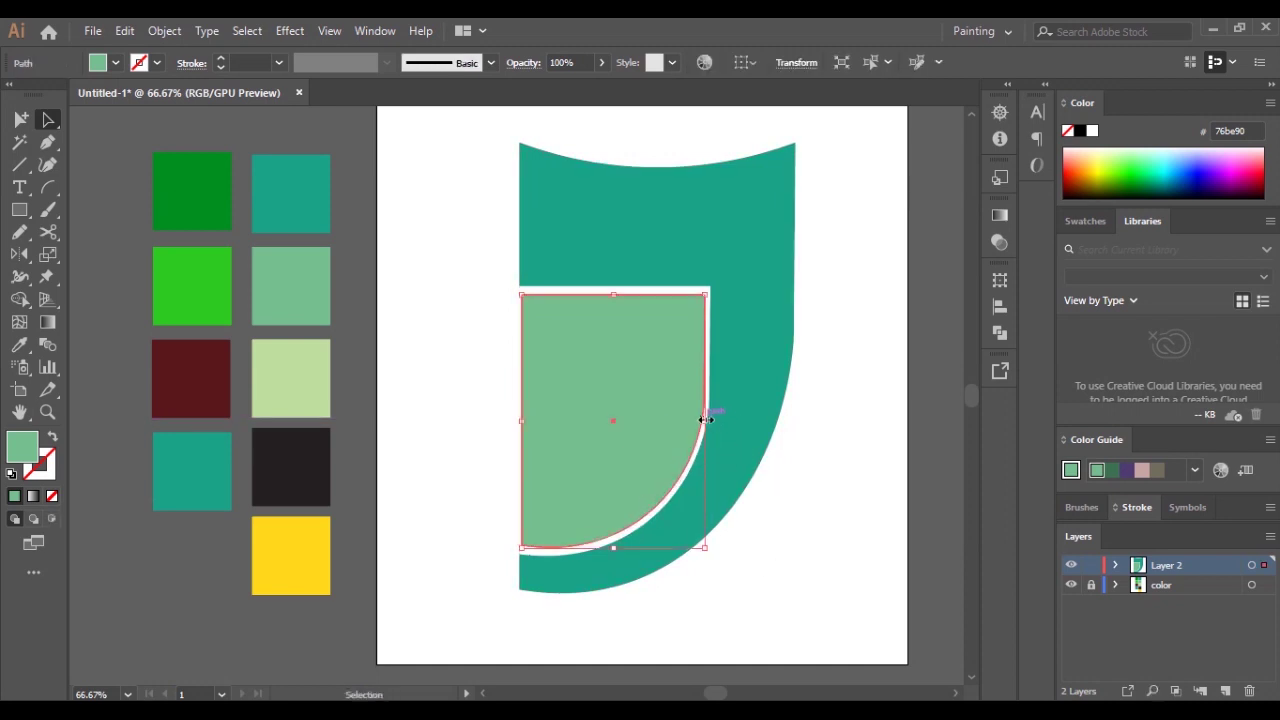
Adjust the belly's top and bottom edges so it follows the body's curve
{"action": "left_click", "coordinate": [813, 490]}
{"action": "left_click", "coordinate": [603, 354]}
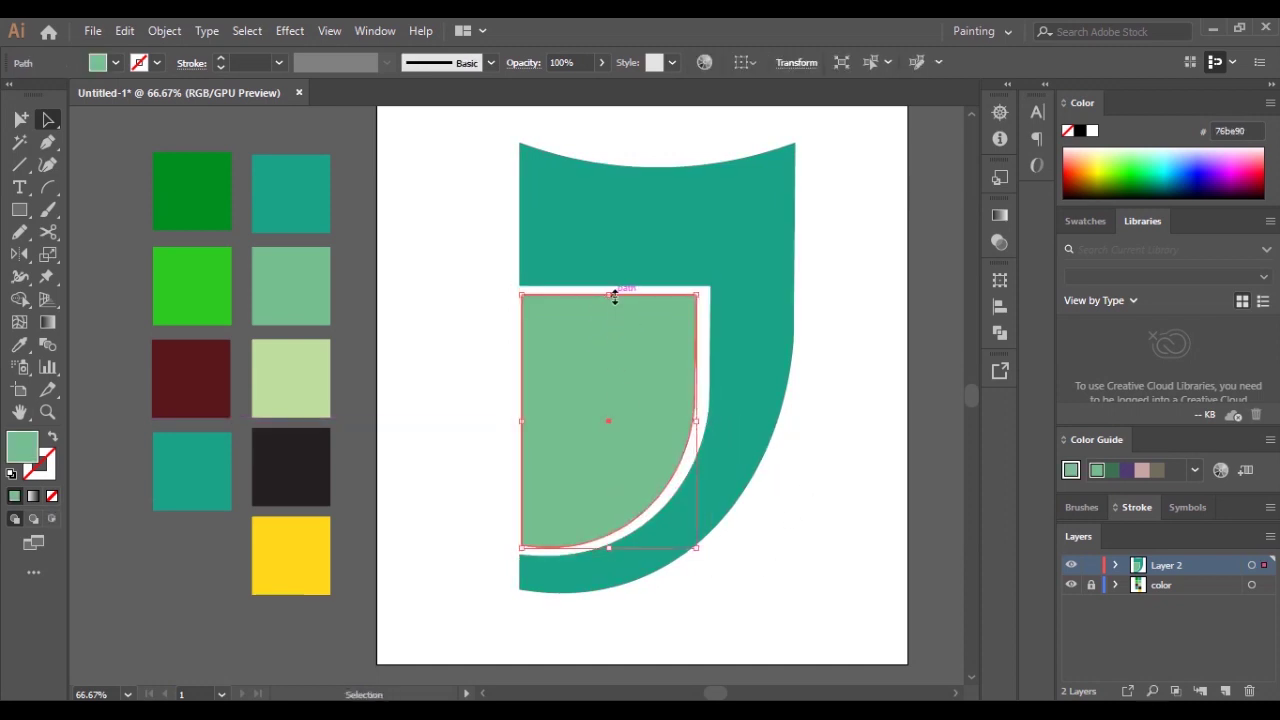
{"action": "left_click_drag", "start_coordinate": [614, 296], "coordinate": [611, 302]}
{"action": "left_click_drag", "start_coordinate": [608, 548], "coordinate": [604, 541]}
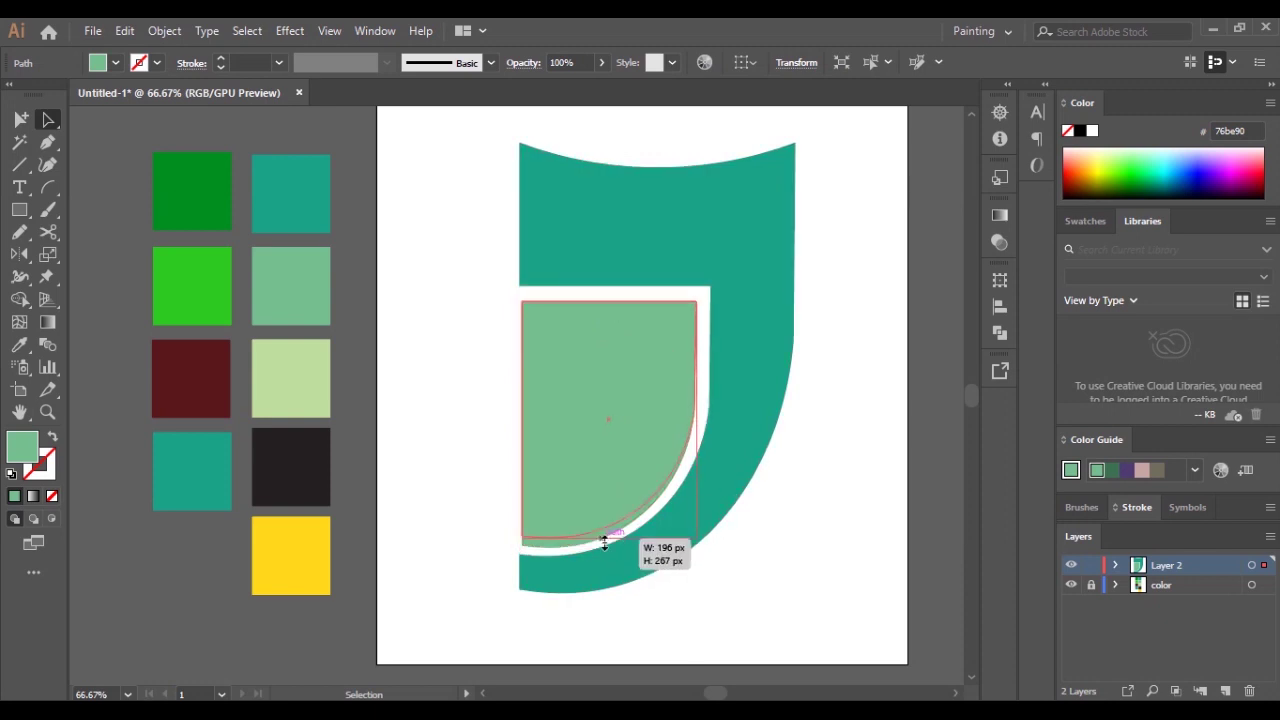
{"action": "left_click", "coordinate": [778, 558]}
{"action": "left_click", "coordinate": [648, 474]}
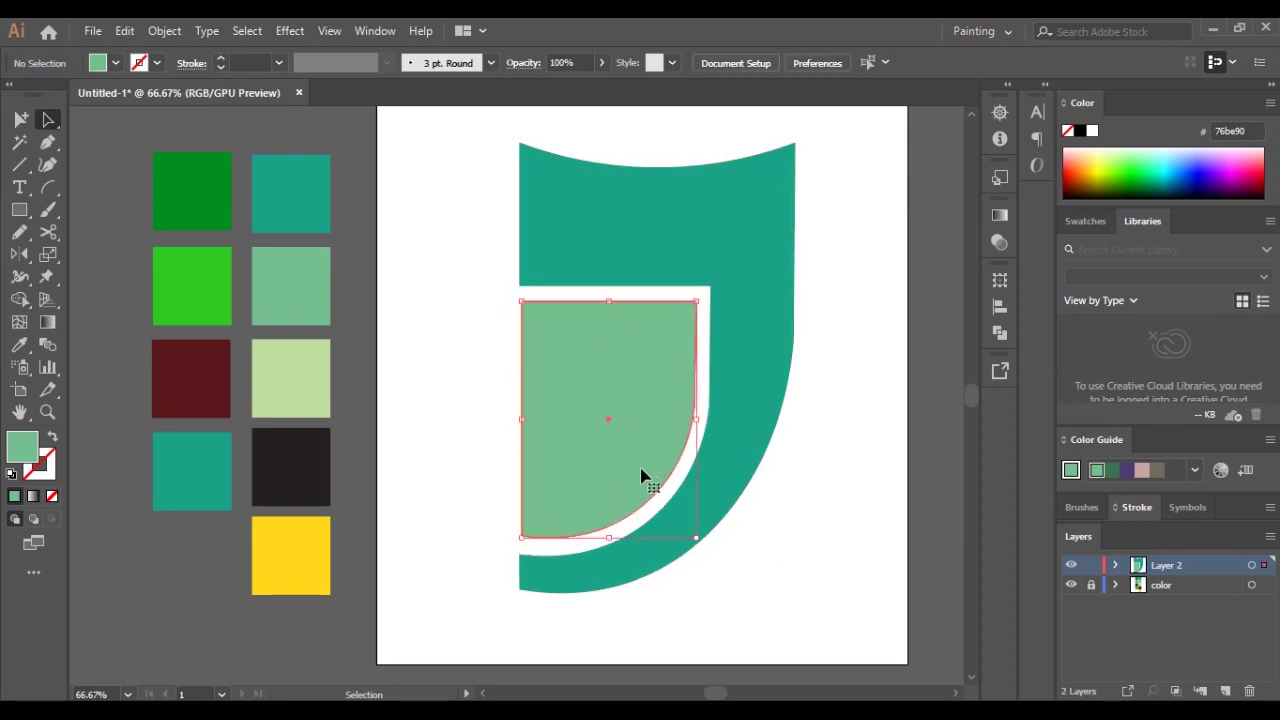
{"action": "left_click_drag", "start_coordinate": [611, 539], "coordinate": [605, 546]}
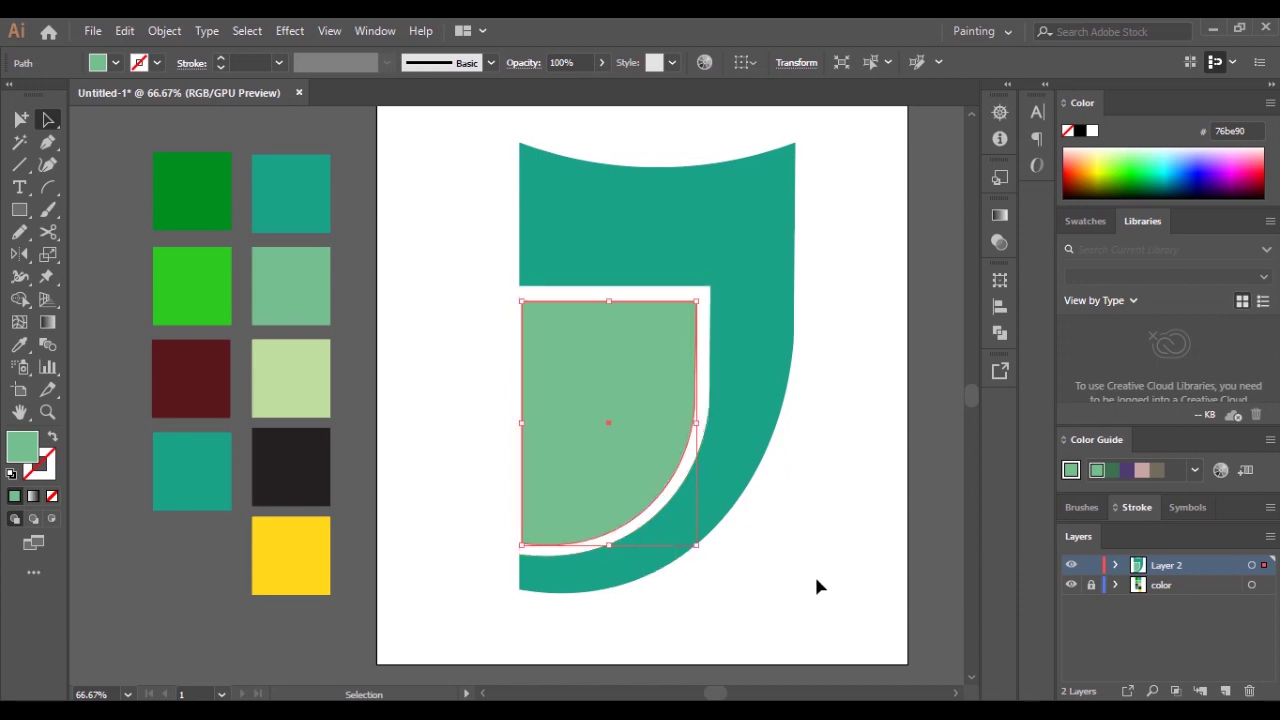
Drag the teal body's top edge upward
{"action": "left_click", "coordinate": [815, 576]}
{"action": "scroll", "coordinate": [800, 570], "scroll_direction": "right", "scroll_amount": 2}
{"action": "scroll", "coordinate": [700, 550], "scroll_direction": "up", "scroll_amount": 1}
{"action": "left_click", "coordinate": [478, 466]}
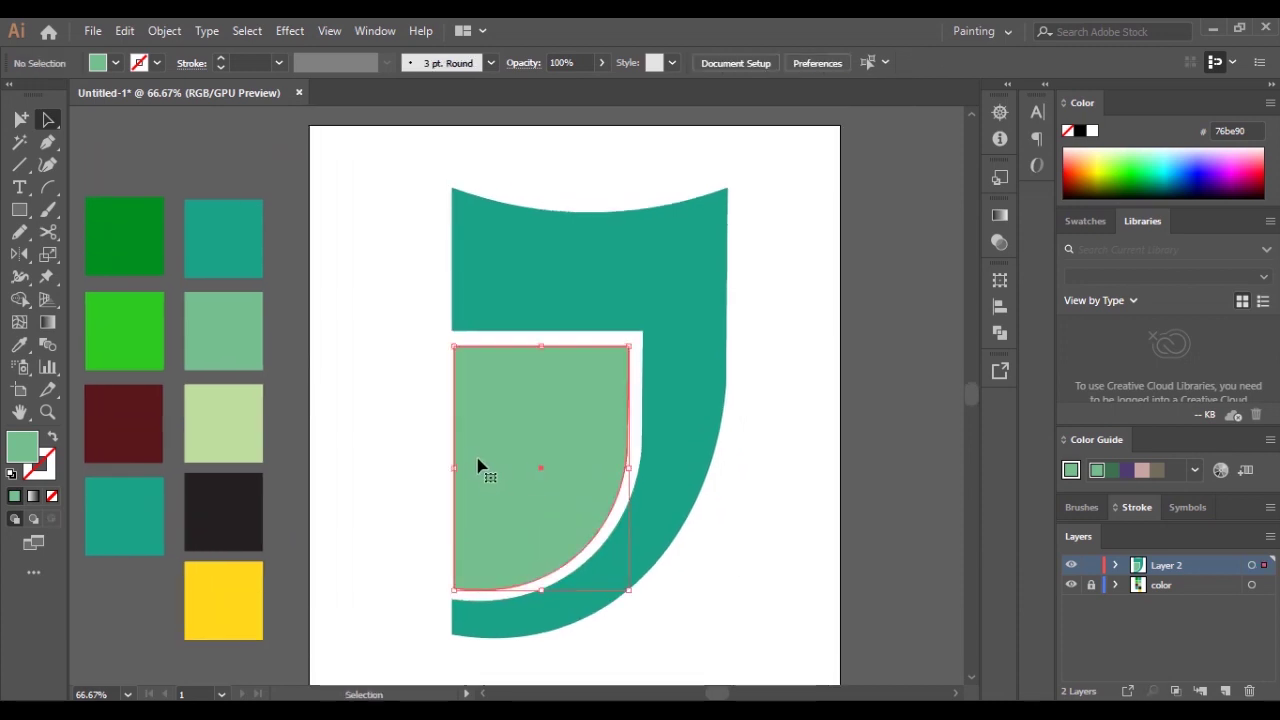
{"action": "left_click", "coordinate": [674, 257]}
{"action": "left_click_drag", "start_coordinate": [588, 183], "coordinate": [588, 163]}
{"action": "left_click", "coordinate": [769, 309]}
Pull the teal body's right edge slightly inward
{"action": "scroll", "coordinate": [790, 445], "scroll_direction": "down", "scroll_amount": 1}
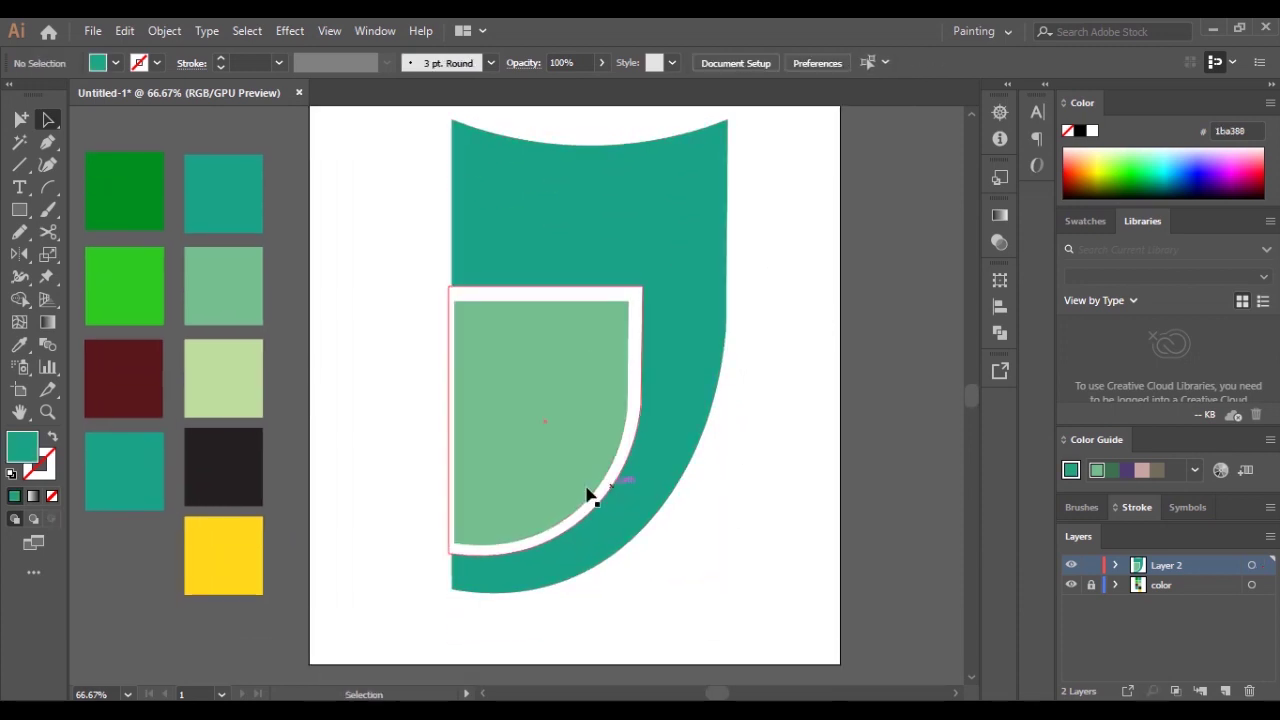
{"action": "scroll", "coordinate": [740, 503], "scroll_direction": "down", "scroll_amount": 1}
{"action": "scroll", "coordinate": [752, 511], "scroll_direction": "up", "scroll_amount": 1}
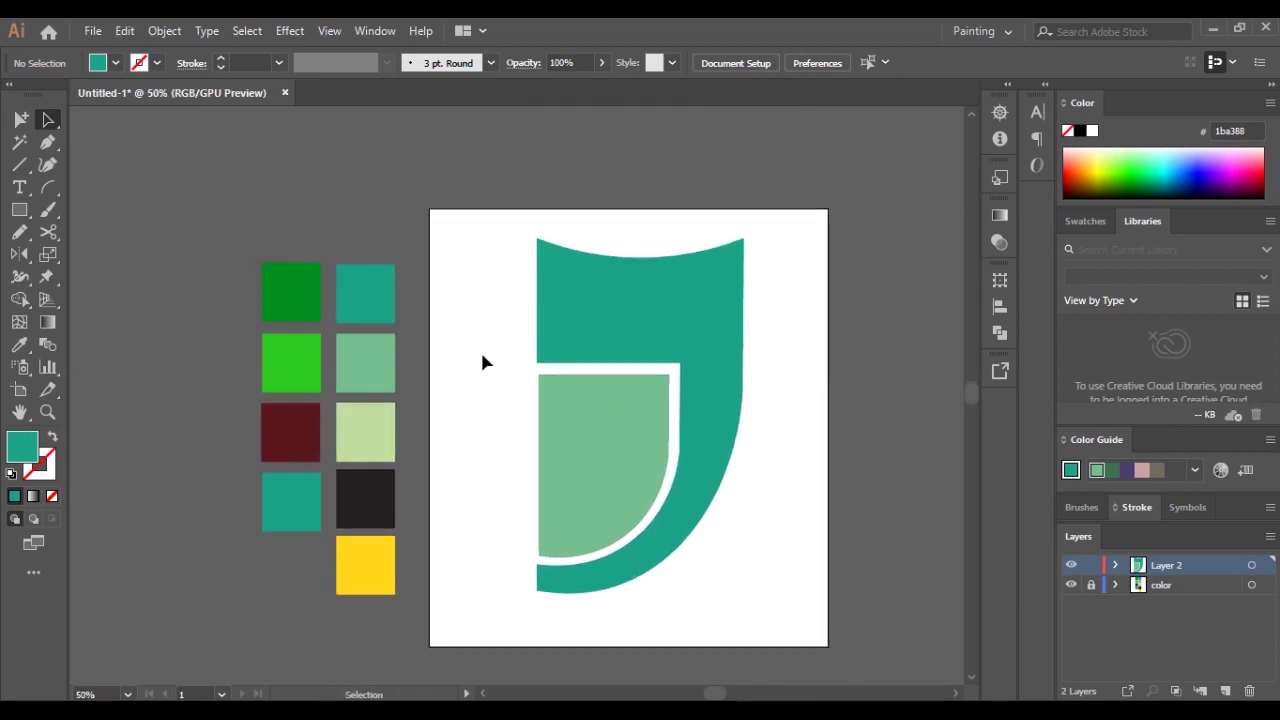
{"action": "left_click", "coordinate": [643, 320]}
{"action": "left_click_drag", "start_coordinate": [742, 413], "coordinate": [737, 416]}
{"action": "left_click", "coordinate": [737, 460]}
Draw a circle beside the artboard and fill it light green
{"action": "left_click_drag", "start_coordinate": [19, 209], "coordinate": [100, 254]}
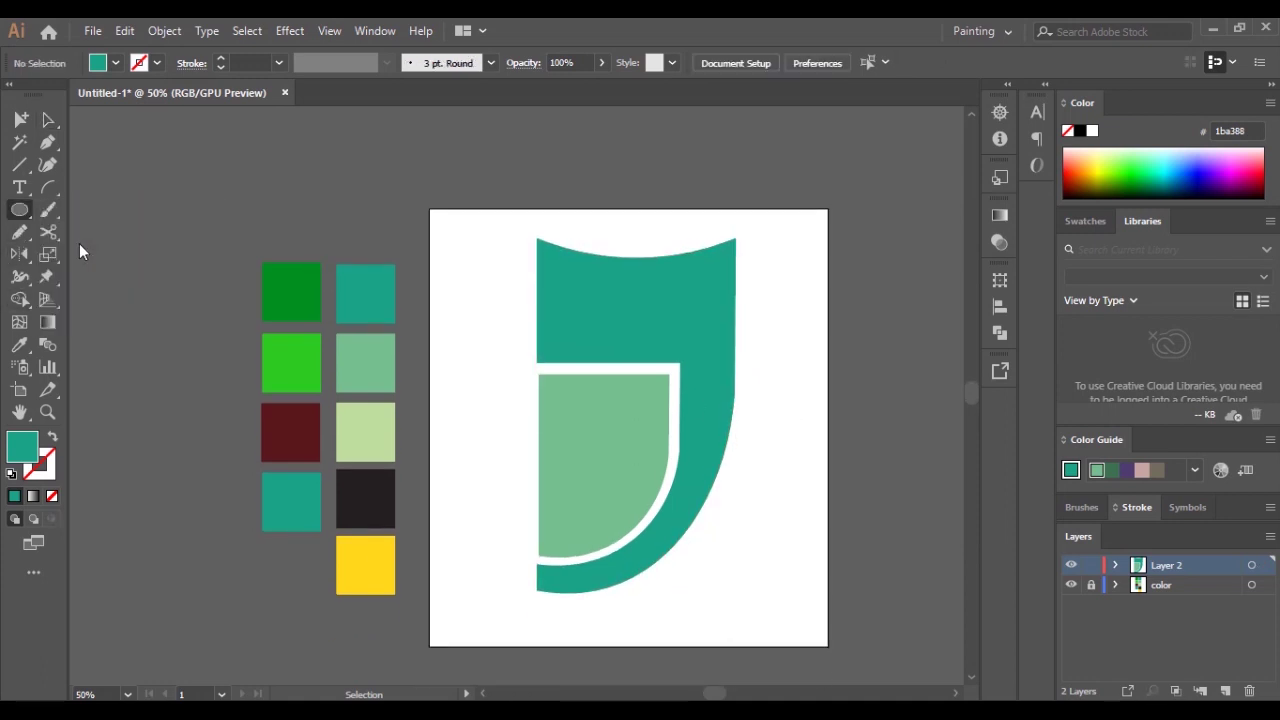
{"action": "left_click", "coordinate": [216, 140]}
{"action": "key", "text": "Escape"}
{"action": "mouse_move", "coordinate": [187, 159]}
{"action": "left_mouse_down"}
{"action": "mouse_move", "coordinate": [271, 234]}
{"action": "mouse_move", "coordinate": [255, 227]}
{"action": "left_mouse_up"}
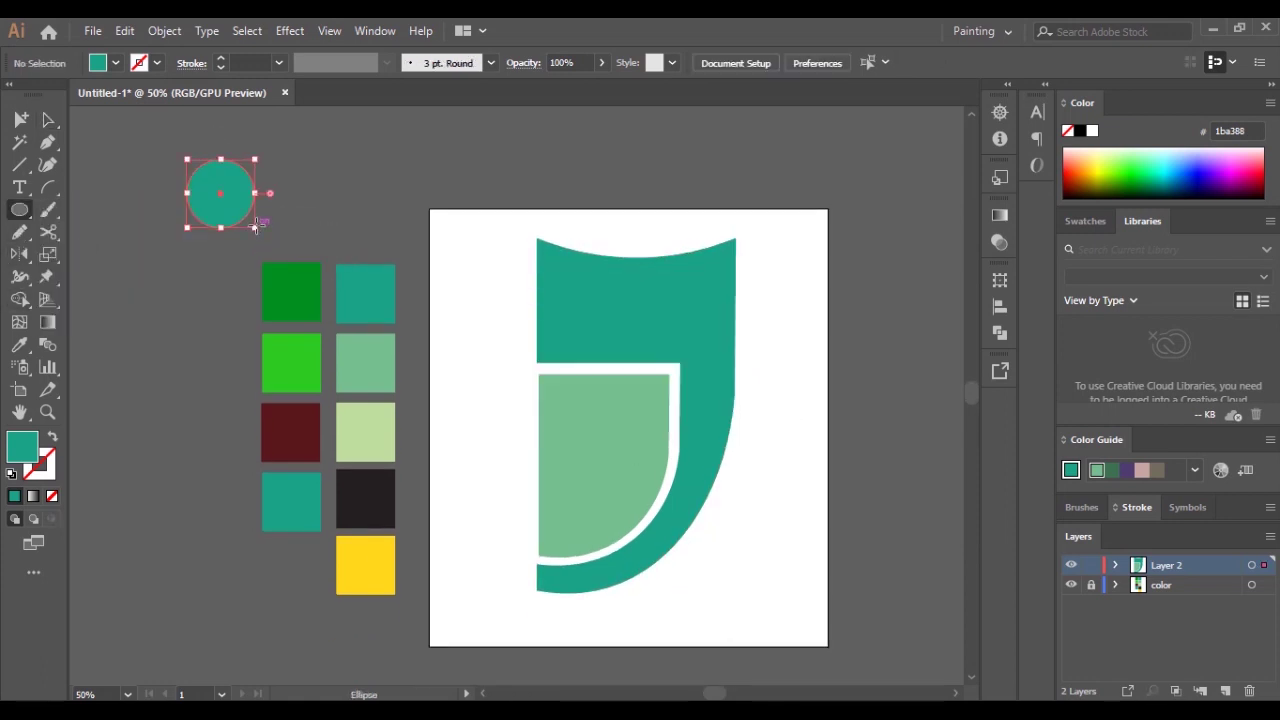
{"action": "key", "text": "i"}
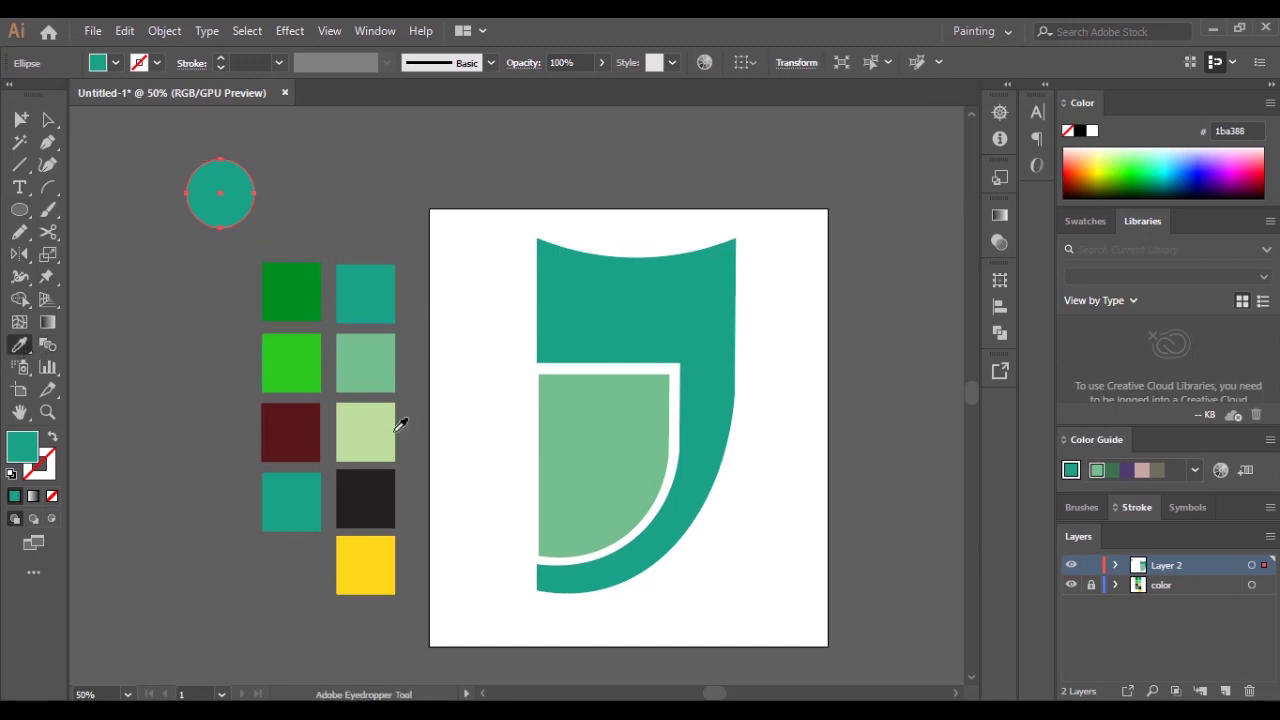
{"action": "left_click", "coordinate": [380, 424]}
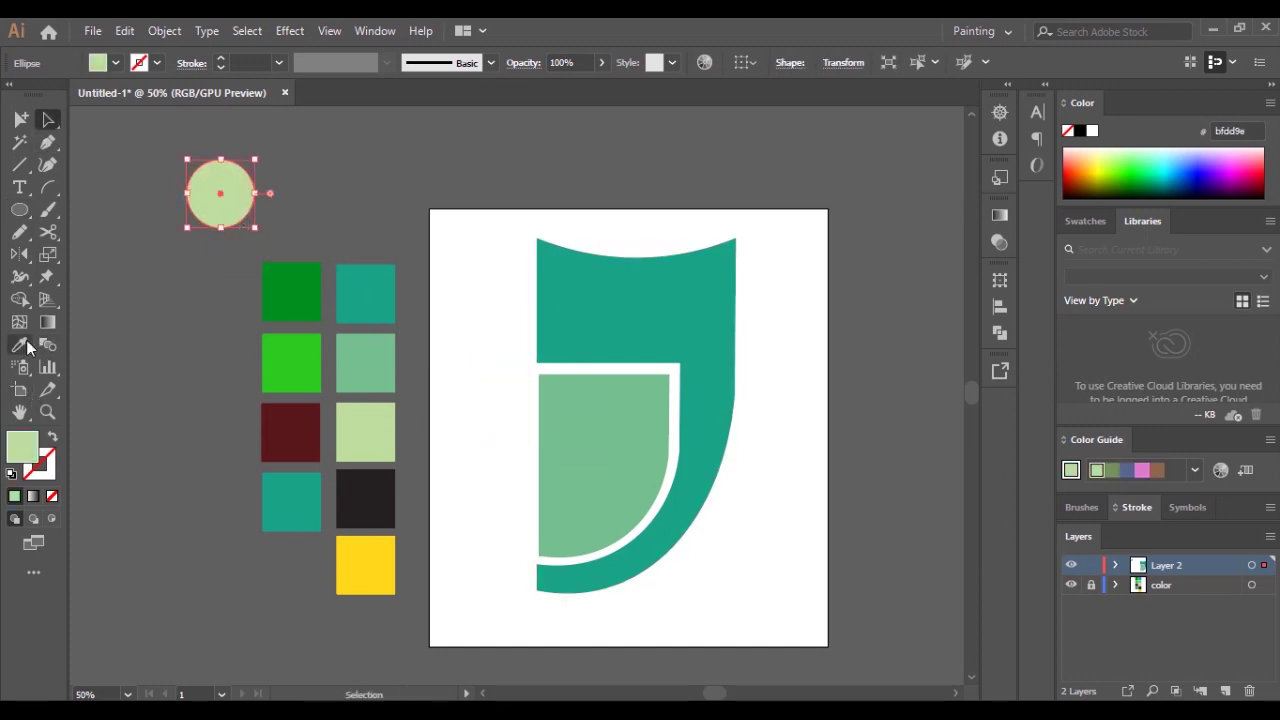
Make a smaller dark circle in front of it as the pupil
{"action": "left_click", "coordinate": [20, 345]}
{"action": "left_click", "coordinate": [380, 482]}
{"action": "left_click", "coordinate": [47, 119]}
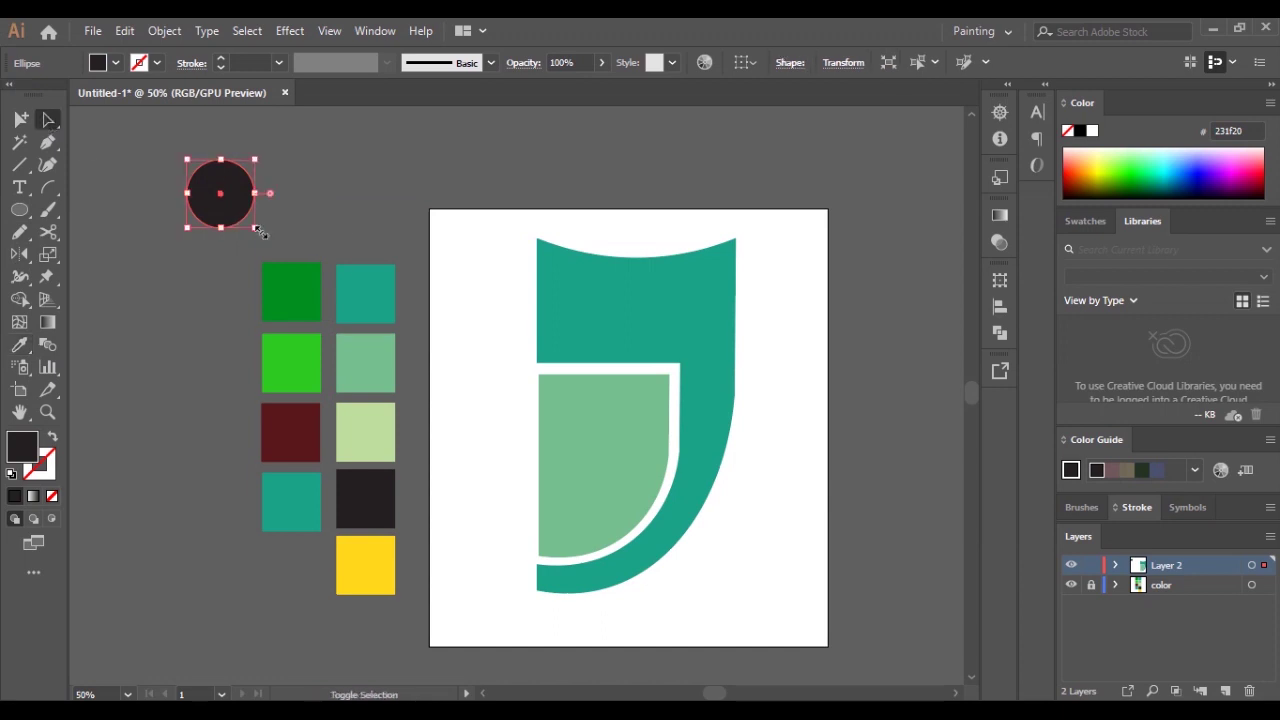
{"action": "left_click_drag", "start_coordinate": [256, 229], "coordinate": [254, 214]}
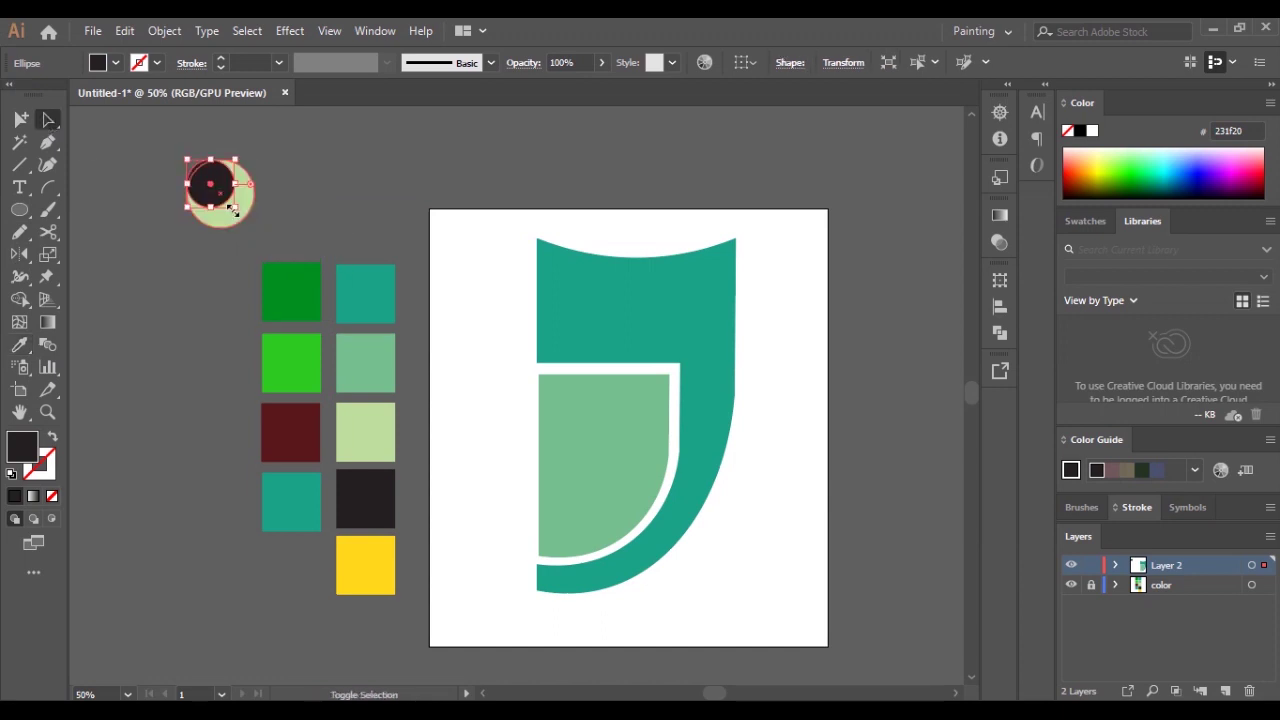
{"action": "left_click", "coordinate": [304, 204]}
Group the two eye circles and paste a second eye beside the first
{"action": "left_click_drag", "start_coordinate": [340, 120], "coordinate": [172, 227]}
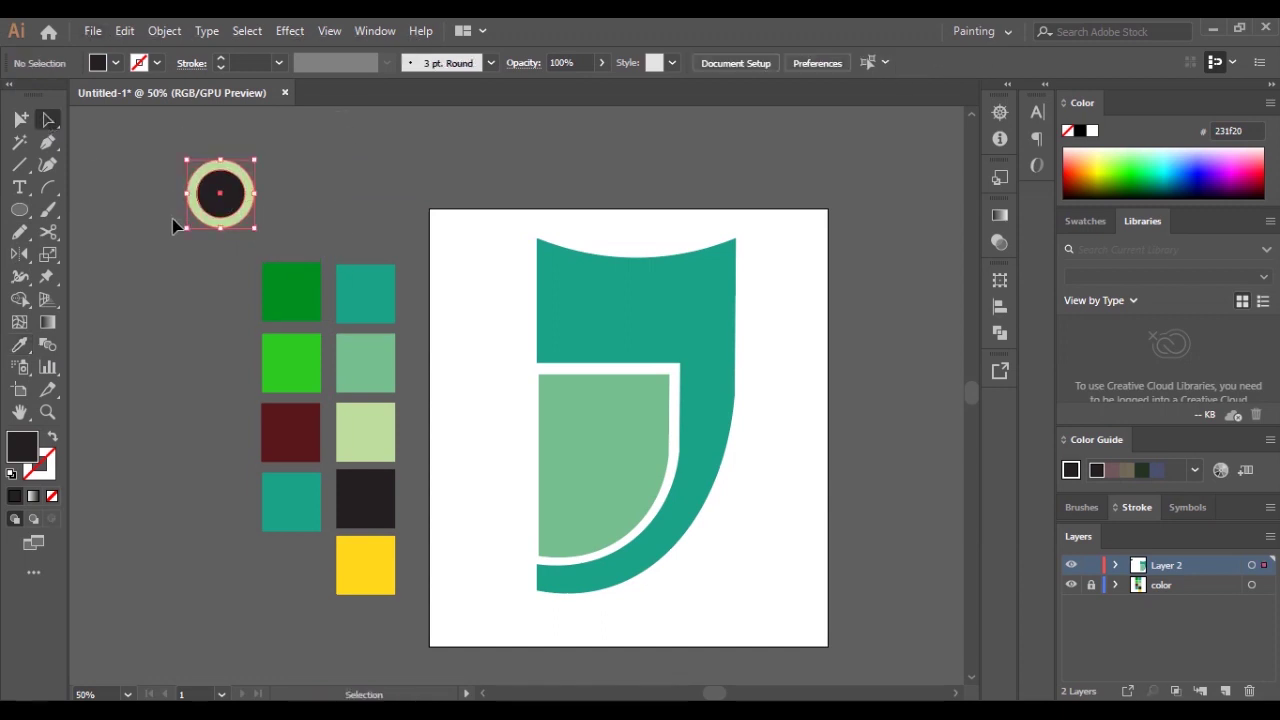
{"action": "key", "text": "ctrl+g"}
{"action": "key", "text": "ctrl+c"}
{"action": "key", "text": "ctrl+v"}
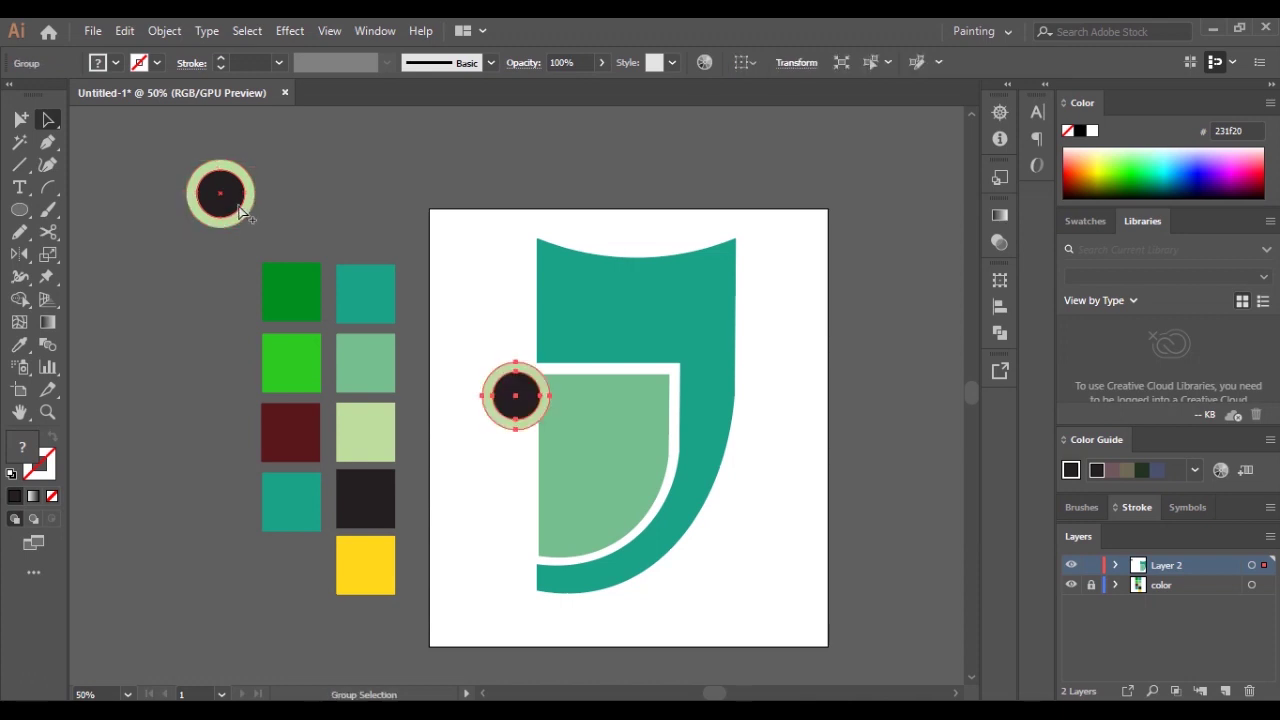
{"action": "left_click_drag", "start_coordinate": [515, 395], "coordinate": [315, 193]}
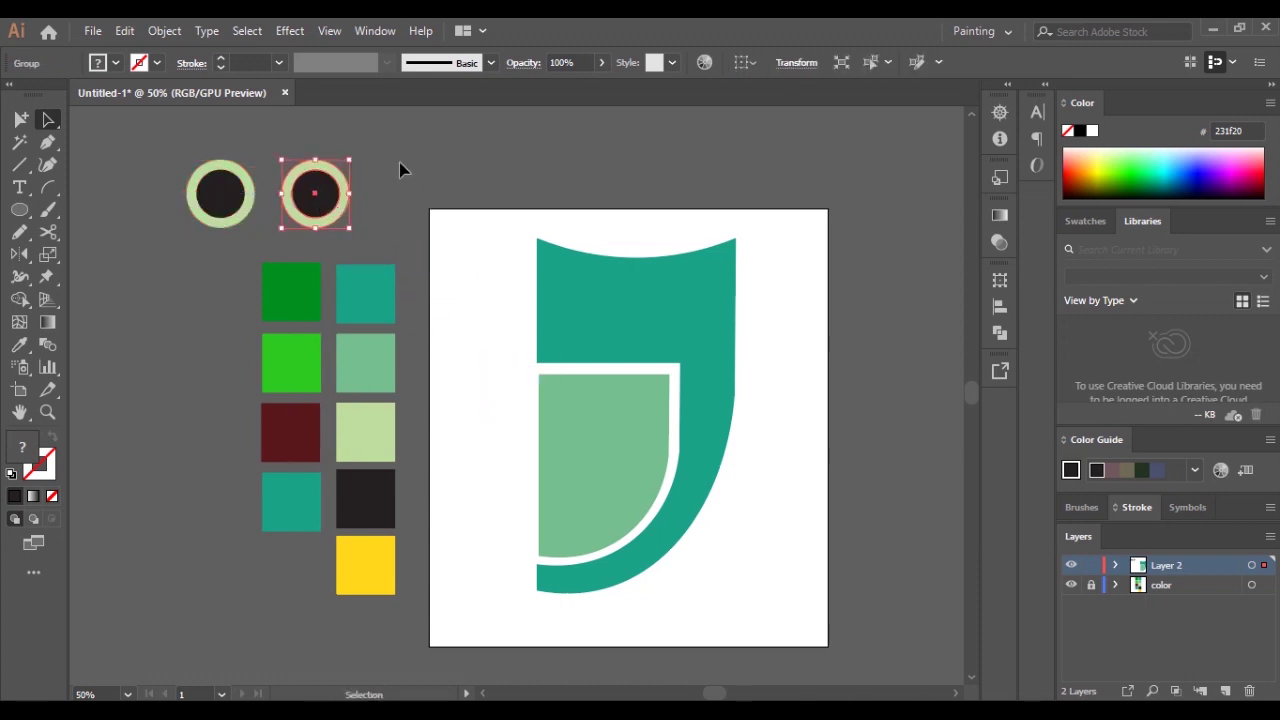
Move both eyes onto the owl's head and fine-tune their size and position
{"action": "left_click", "coordinate": [215, 208], "text": "shift"}
{"action": "left_click_drag", "start_coordinate": [215, 208], "coordinate": [583, 308]}
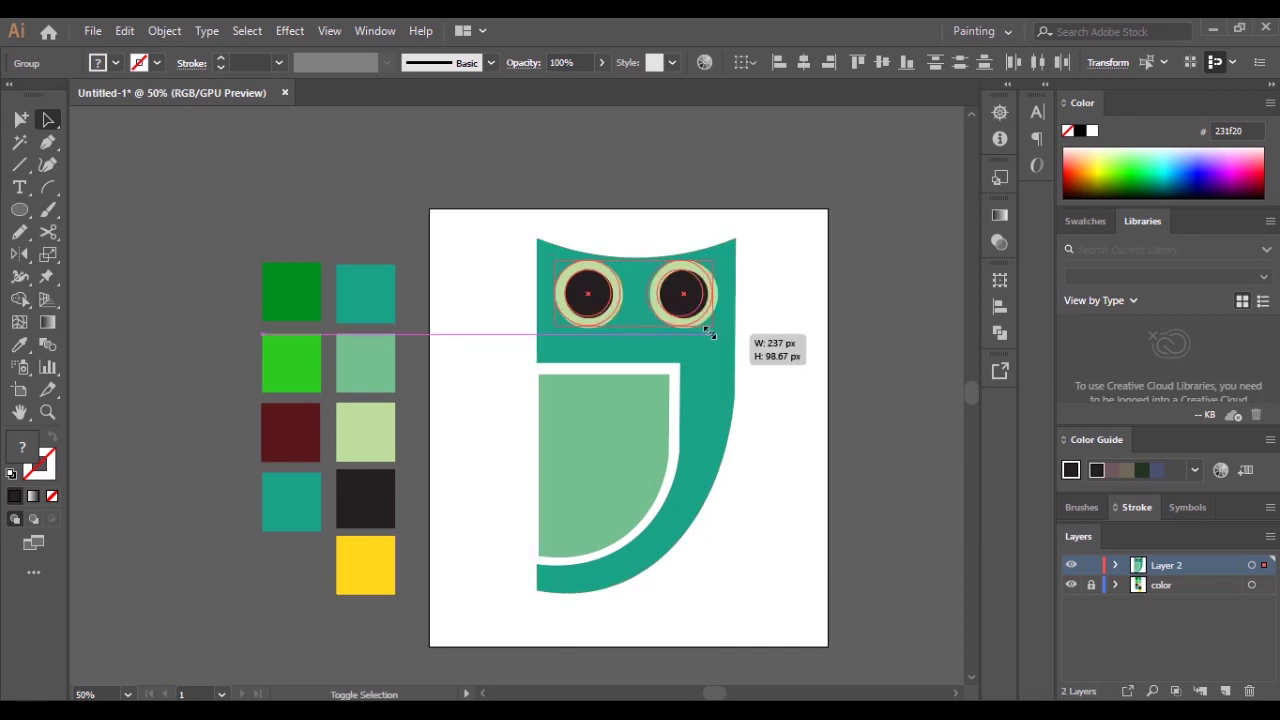
{"action": "left_click_drag", "start_coordinate": [710, 335], "coordinate": [718, 312]}
{"action": "scroll", "coordinate": [767, 301], "scroll_direction": "up", "scroll_amount": 2}
{"action": "left_click_drag", "start_coordinate": [638, 310], "coordinate": [630, 310]}
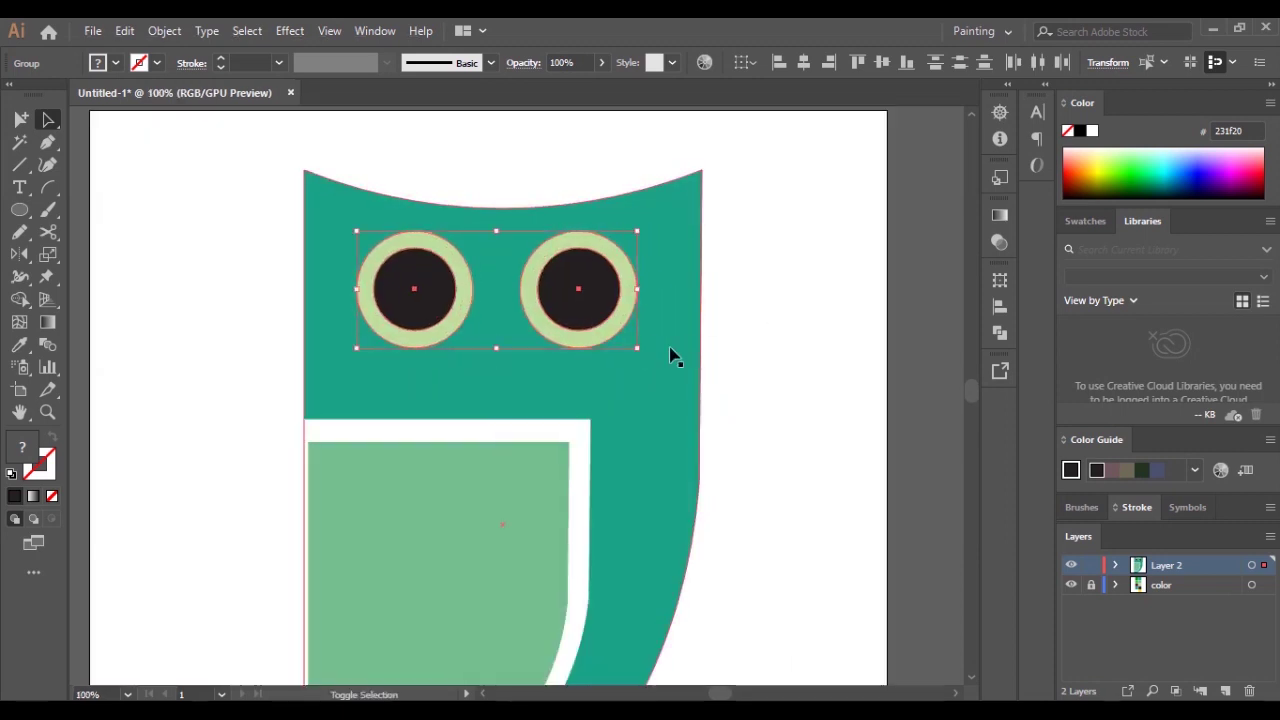
{"action": "left_click_drag", "start_coordinate": [651, 352], "coordinate": [637, 348]}
{"action": "left_click_drag", "start_coordinate": [427, 295], "coordinate": [433, 295]}
{"action": "left_click", "coordinate": [620, 334]}
{"action": "left_click", "coordinate": [610, 325]}
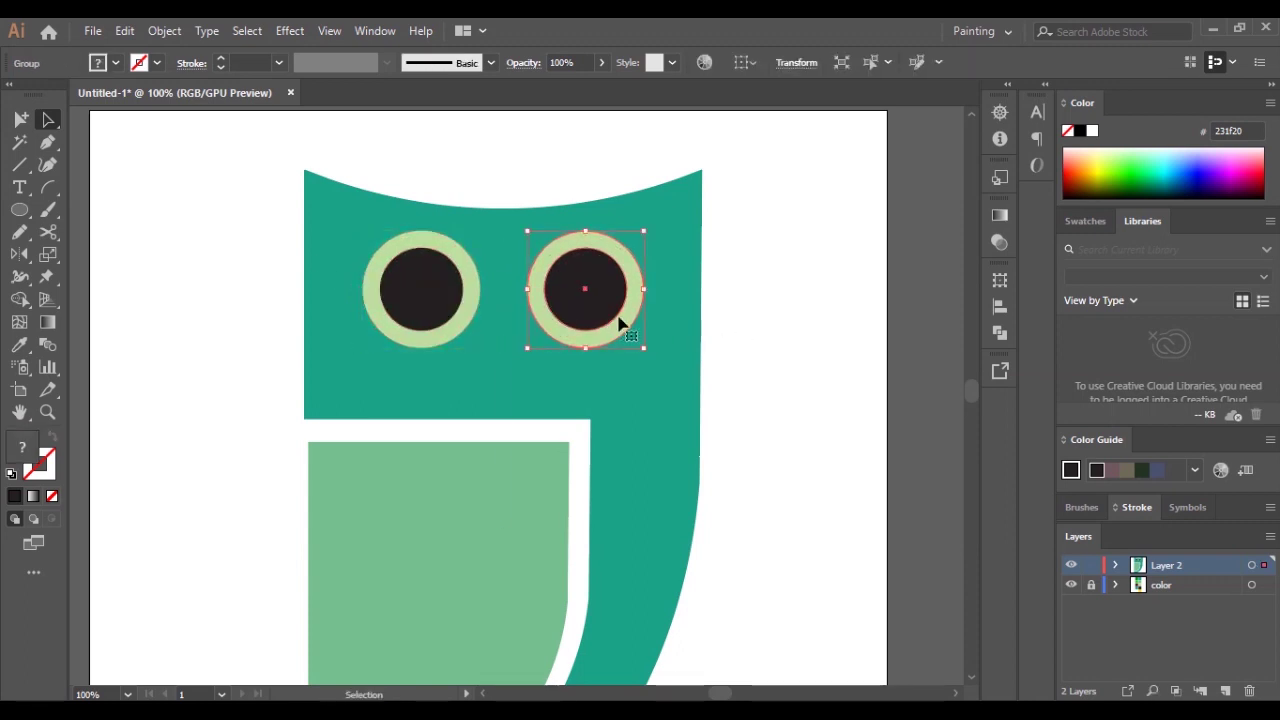
{"action": "left_click", "coordinate": [783, 337]}
{"action": "scroll", "coordinate": [783, 337], "scroll_direction": "down", "scroll_amount": 1}
{"action": "left_click", "coordinate": [606, 248]}
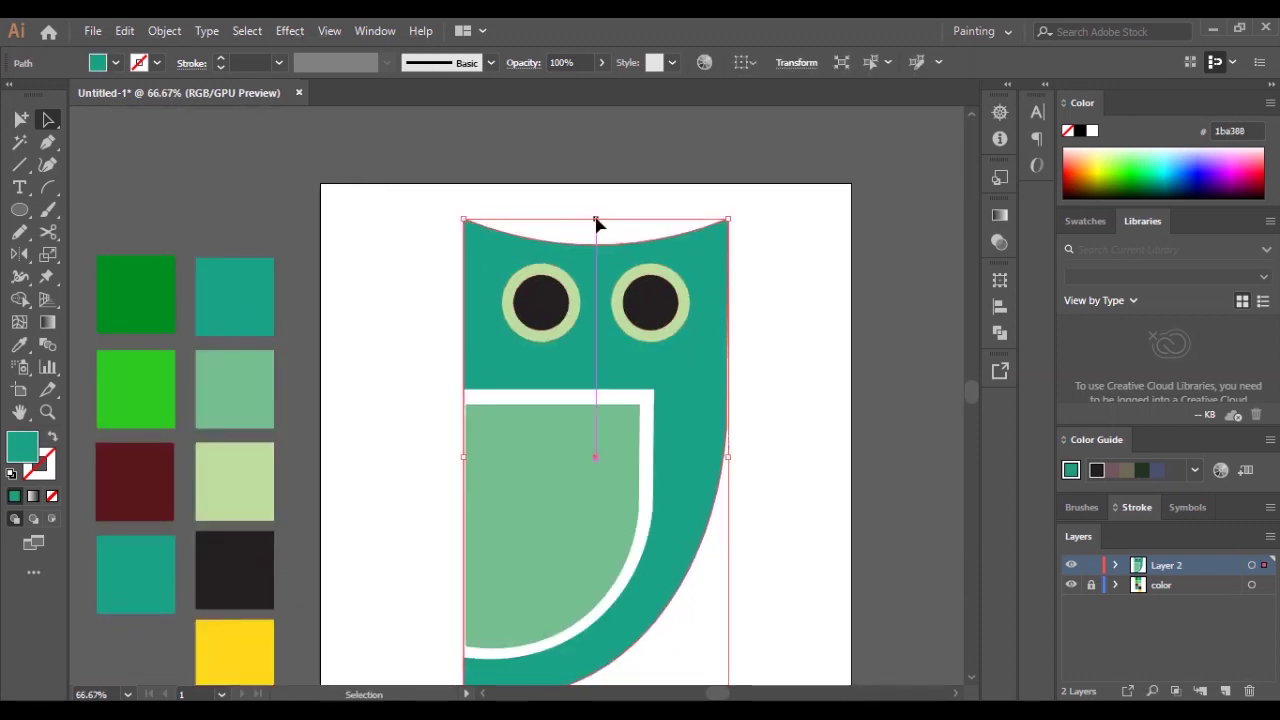
Draw a three-sided polygon and fill it with the dark swatch
{"action": "left_click", "coordinate": [729, 334]}
{"action": "scroll", "coordinate": [729, 334], "scroll_direction": "down", "scroll_amount": 2}
{"action": "scroll", "coordinate": [729, 334], "scroll_direction": "down", "scroll_amount": 1}
{"action": "left_click_drag", "start_coordinate": [19, 210], "coordinate": [74, 272]}
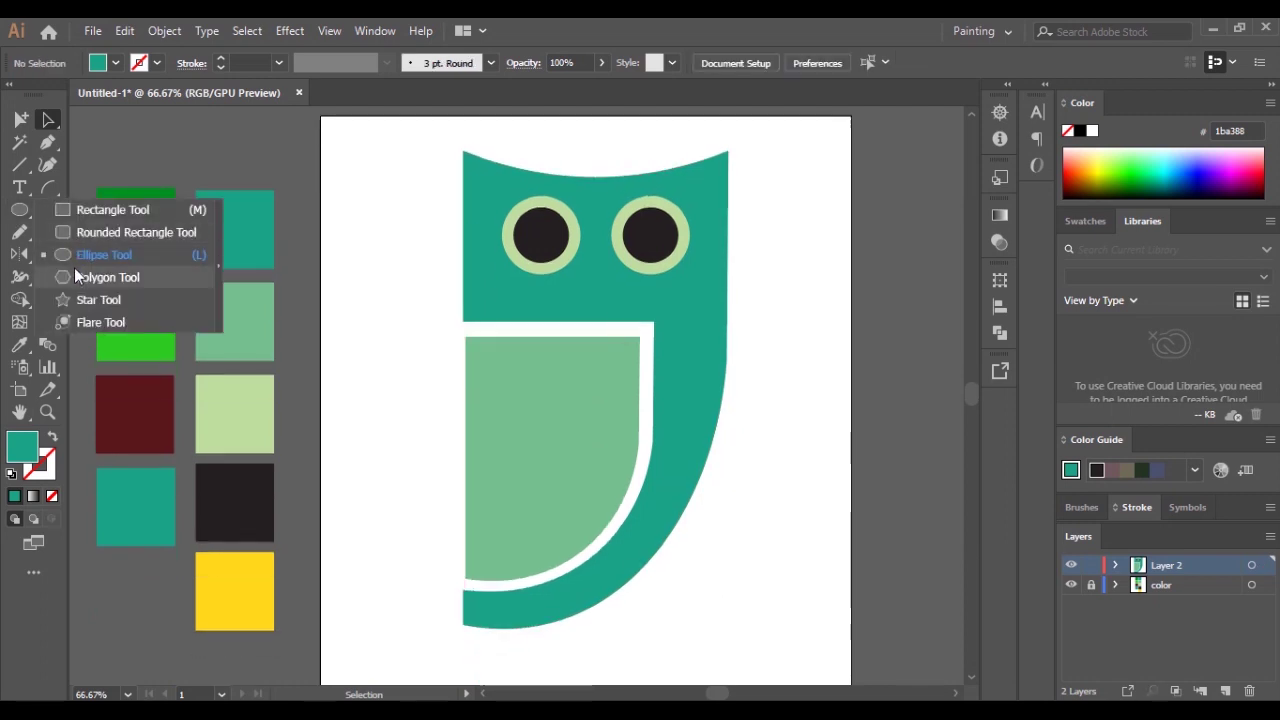
{"action": "left_click", "coordinate": [373, 174]}
{"action": "left_click", "coordinate": [594, 406]}
{"action": "left_click", "coordinate": [19, 344]}
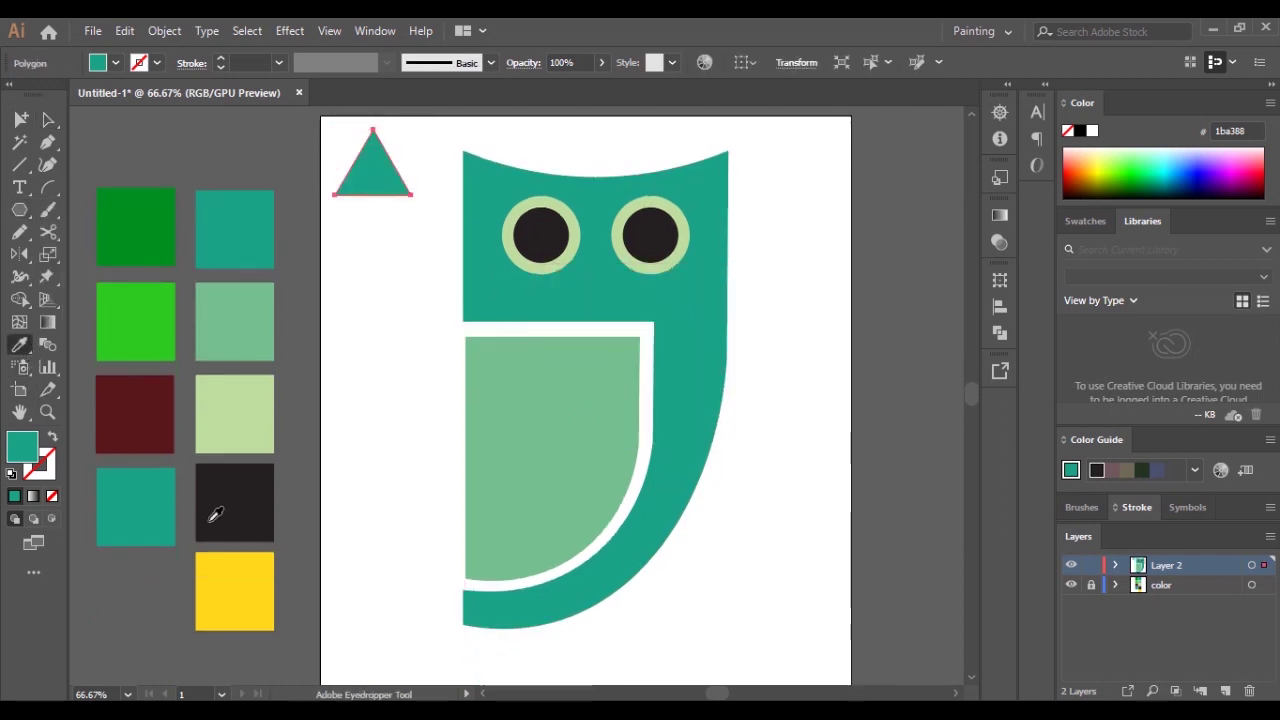
{"action": "left_click", "coordinate": [234, 501]}
Rotate the triangle to point down below the eyes and slightly curve its top
{"action": "left_click", "coordinate": [48, 119]}
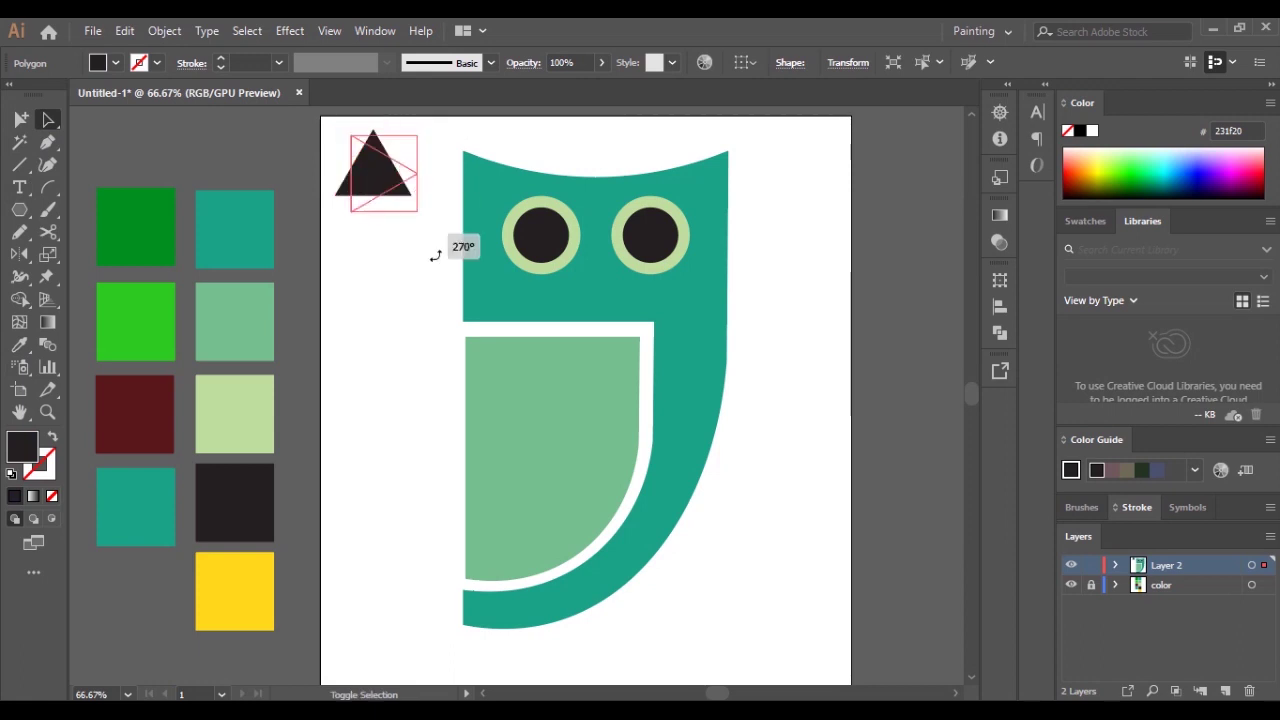
{"action": "mouse_move", "coordinate": [422, 130]}
{"action": "left_mouse_down"}
{"action": "mouse_move", "coordinate": [347, 211]}
{"action": "mouse_move", "coordinate": [600, 318]}
{"action": "mouse_move", "coordinate": [572, 300]}
{"action": "mouse_move", "coordinate": [587, 290]}
{"action": "left_mouse_up"}
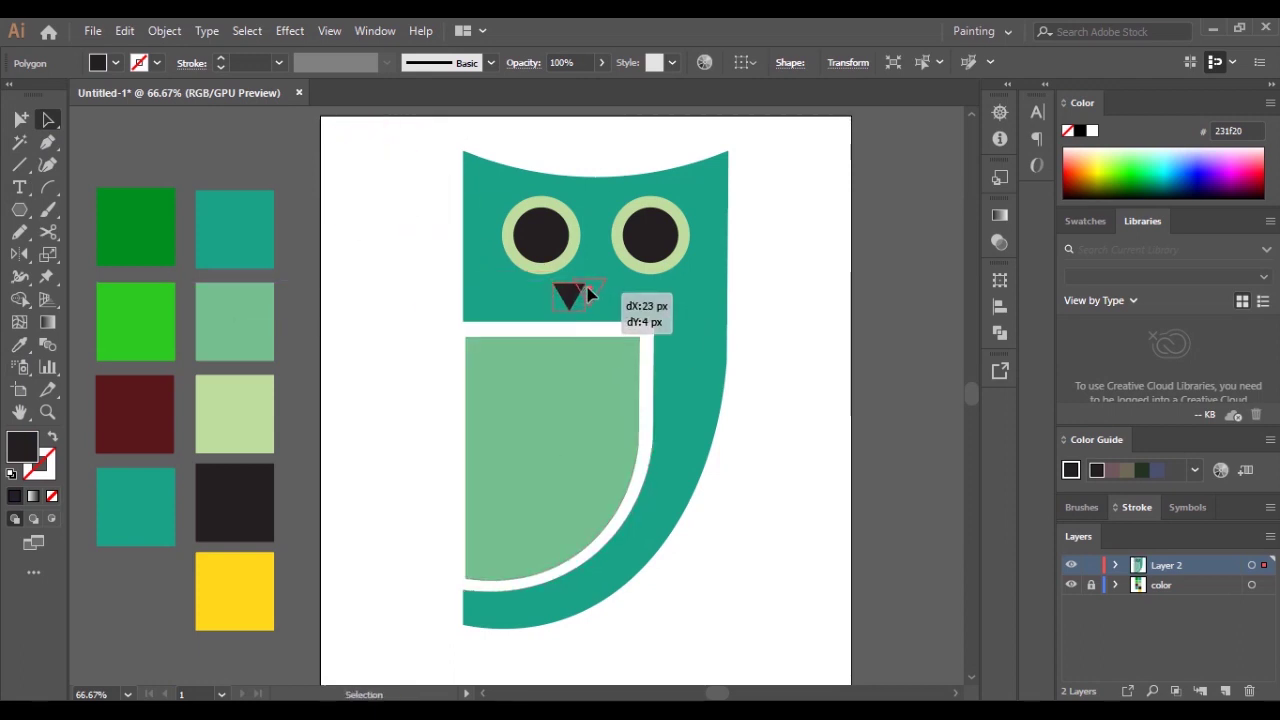
{"action": "scroll", "coordinate": [594, 294], "scroll_direction": "up", "scroll_amount": 3}
{"action": "left_click", "coordinate": [48, 165]}
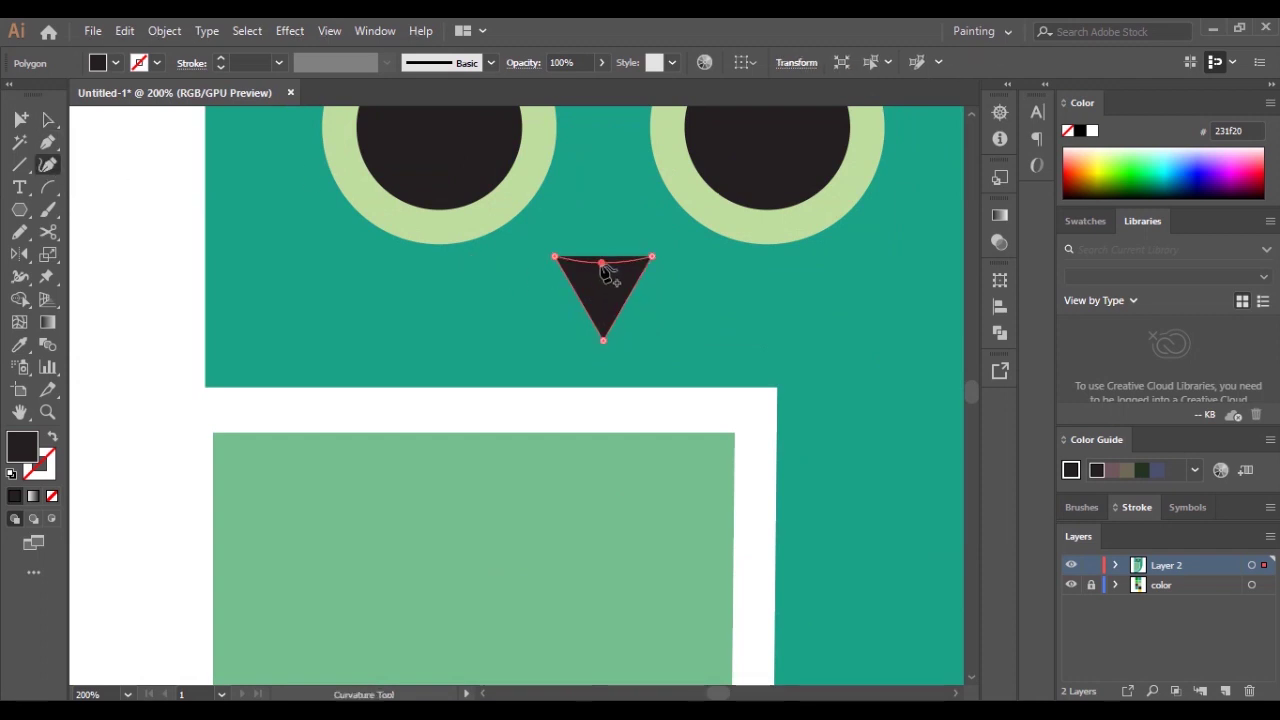
{"action": "key", "text": "v"}
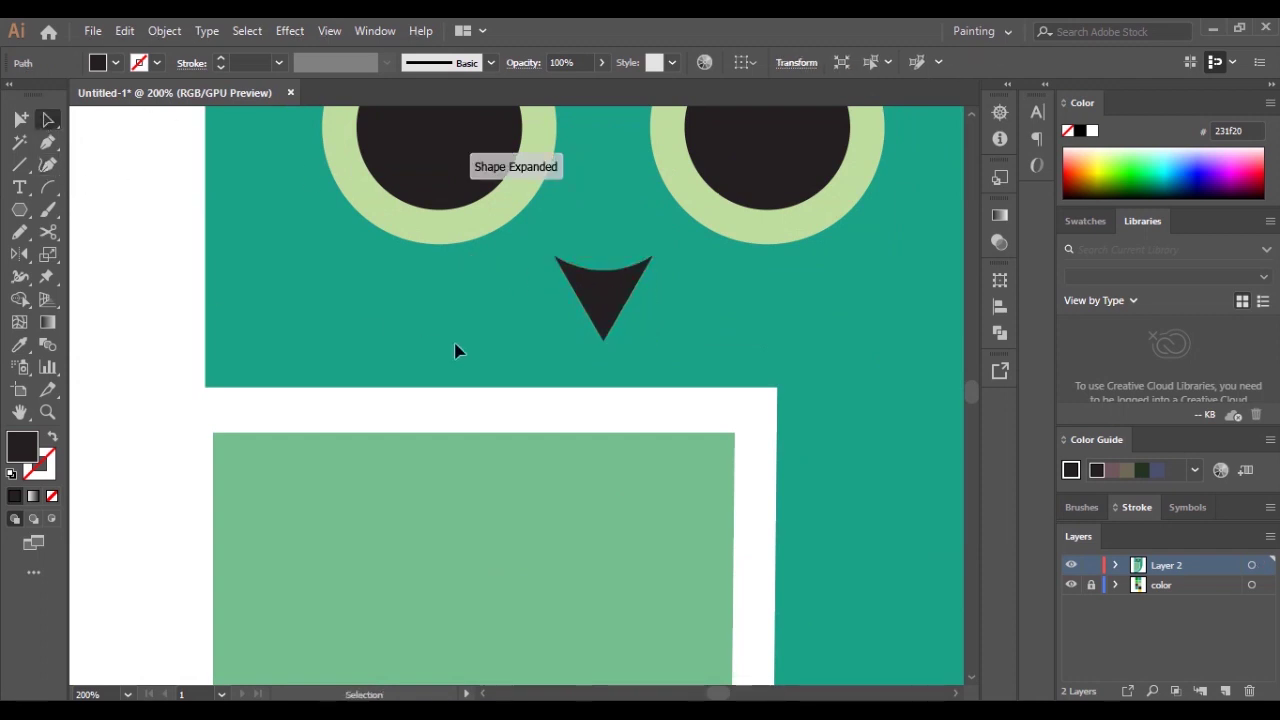
{"action": "left_click", "coordinate": [455, 350]}
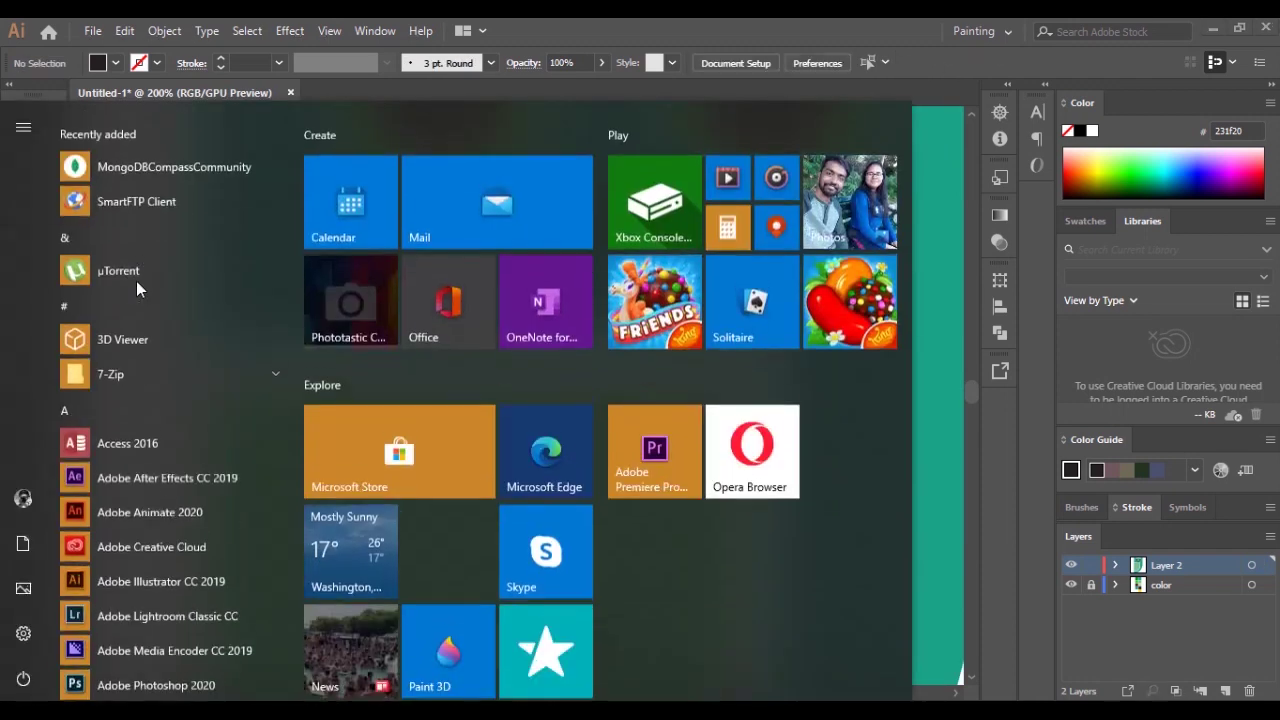
Add a new empty Layer 3 in the Layers panel
{"action": "scroll", "coordinate": [134, 276], "scroll_direction": "down", "scroll_amount": 3}
{"action": "scroll", "coordinate": [326, 375], "scroll_direction": "left", "scroll_amount": 5}
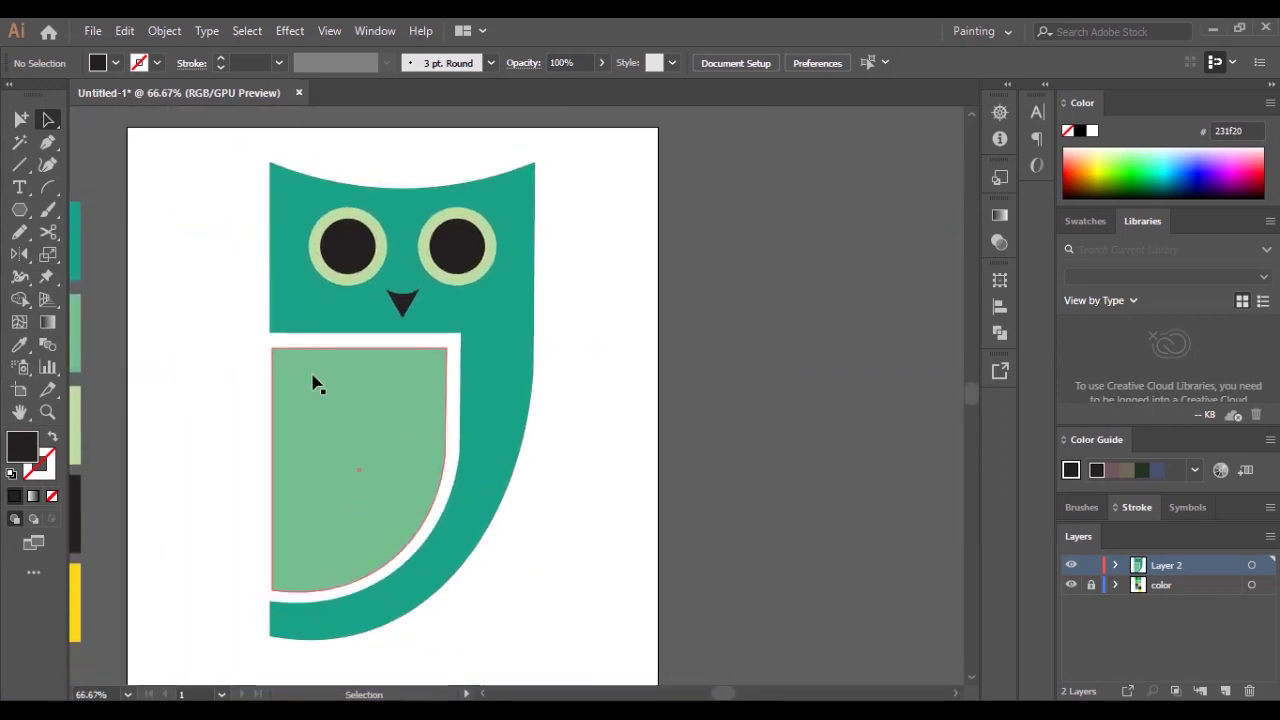
{"action": "scroll", "coordinate": [400, 412], "scroll_direction": "down", "scroll_amount": 2}
{"action": "scroll", "coordinate": [474, 432], "scroll_direction": "down", "scroll_amount": 2}
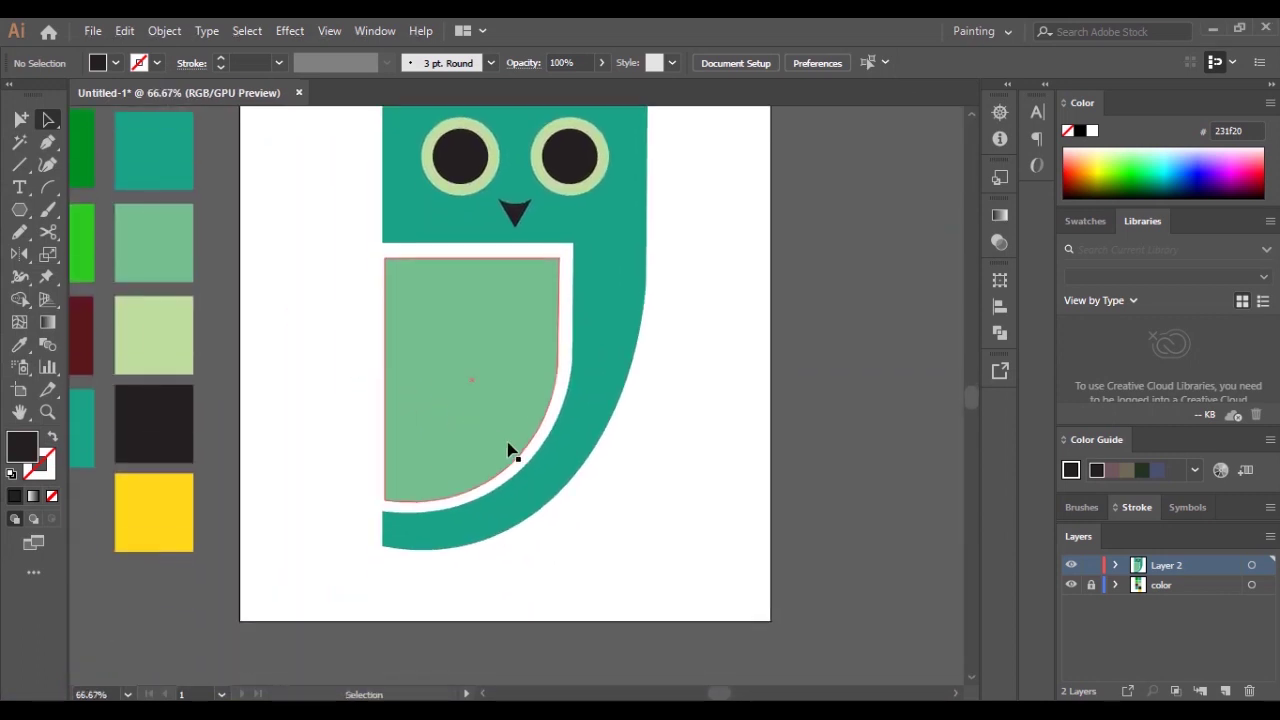
{"action": "scroll", "coordinate": [514, 449], "scroll_direction": "down", "scroll_amount": 2}
{"action": "scroll", "coordinate": [508, 450], "scroll_direction": "up", "scroll_amount": 1}
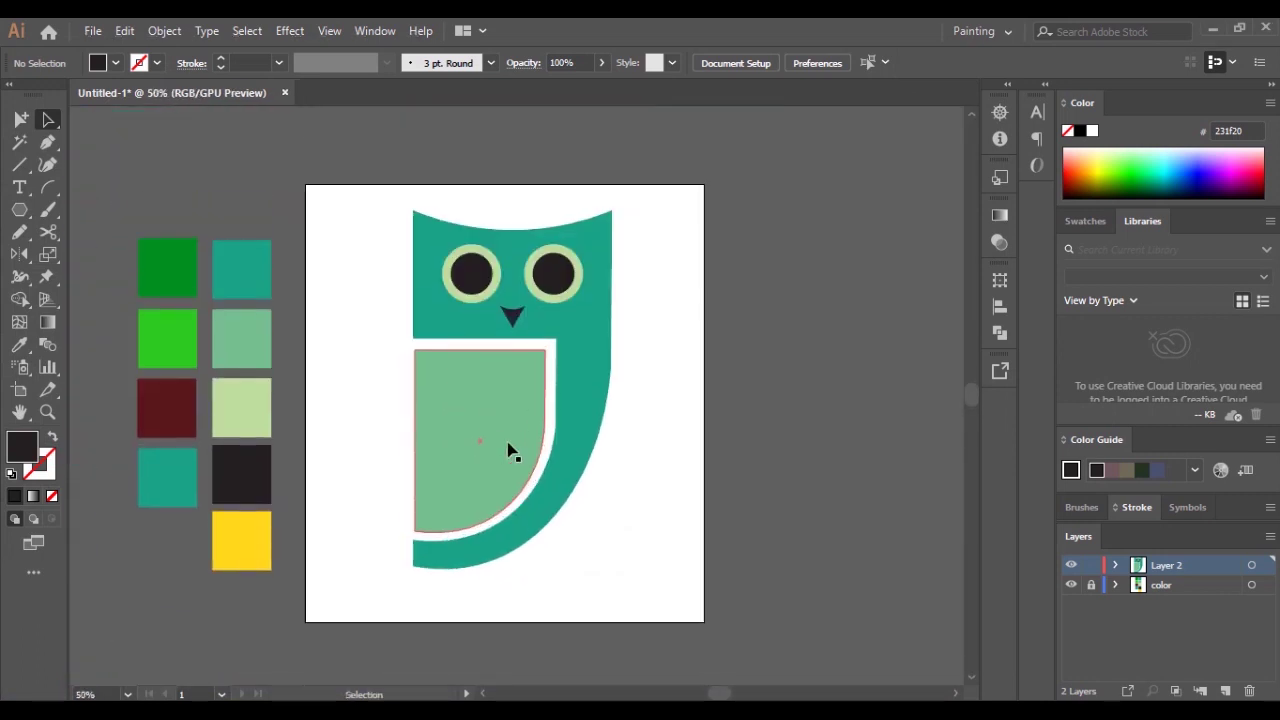
{"action": "left_click", "coordinate": [1226, 691]}
Shrink and reposition the whole owl slightly, then lock Layer 2
{"action": "left_click_drag", "start_coordinate": [688, 280], "coordinate": [318, 545]}
{"action": "left_click_drag", "start_coordinate": [471, 382], "coordinate": [471, 400]}
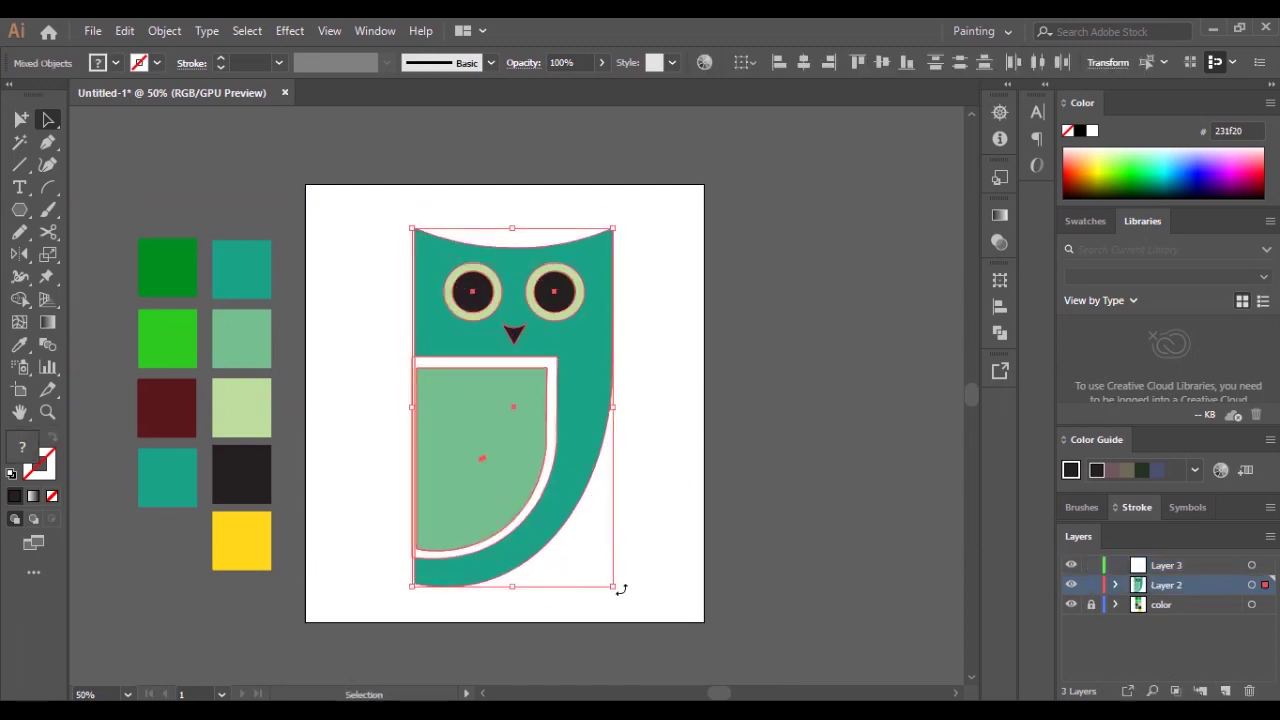
{"action": "left_click_drag", "start_coordinate": [620, 590], "coordinate": [612, 578]}
{"action": "left_click_drag", "start_coordinate": [531, 408], "coordinate": [540, 408]}
{"action": "left_click", "coordinate": [903, 505]}
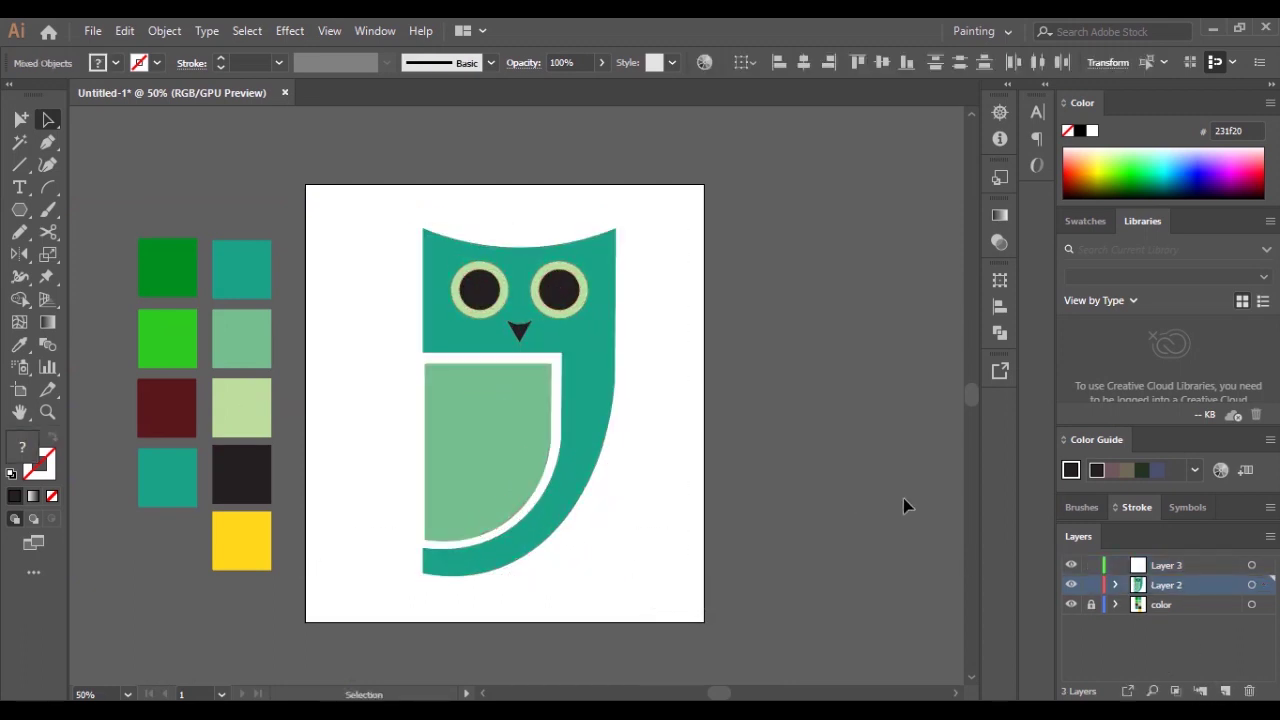
{"action": "scroll", "coordinate": [405, 530], "scroll_direction": "down", "scroll_amount": 2}
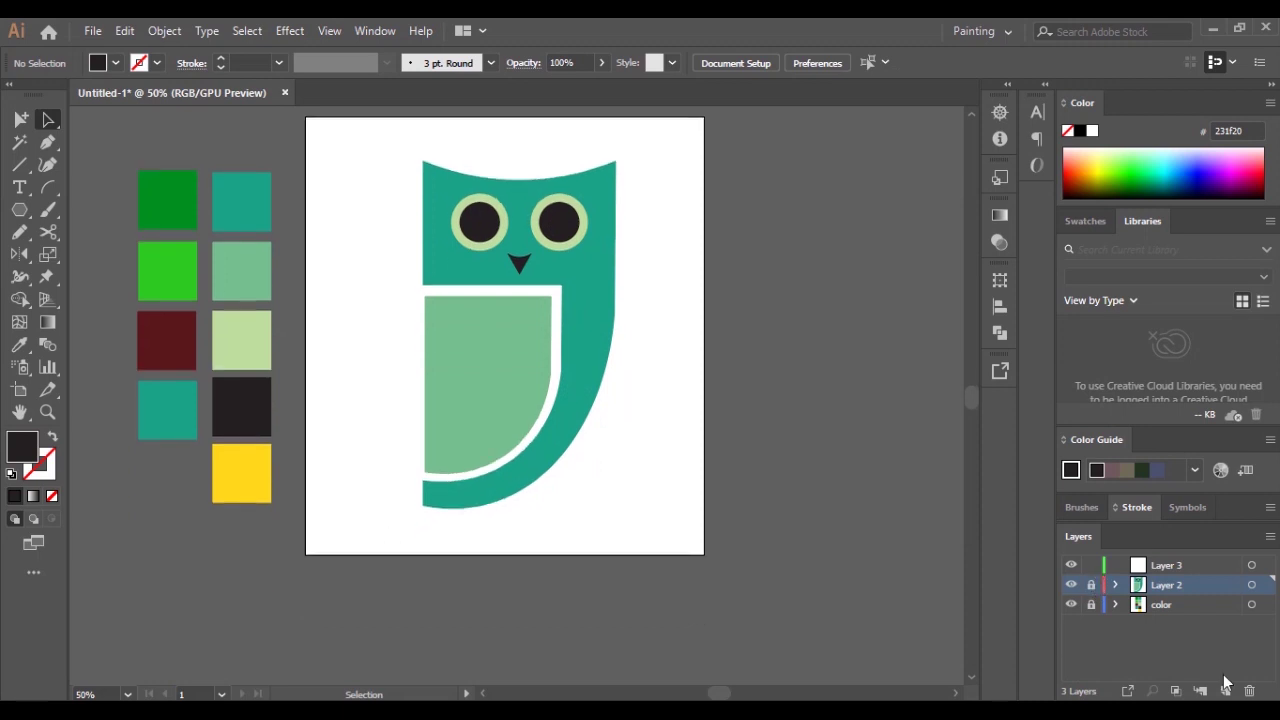
{"action": "left_click_drag", "start_coordinate": [468, 451], "coordinate": [457, 451]}
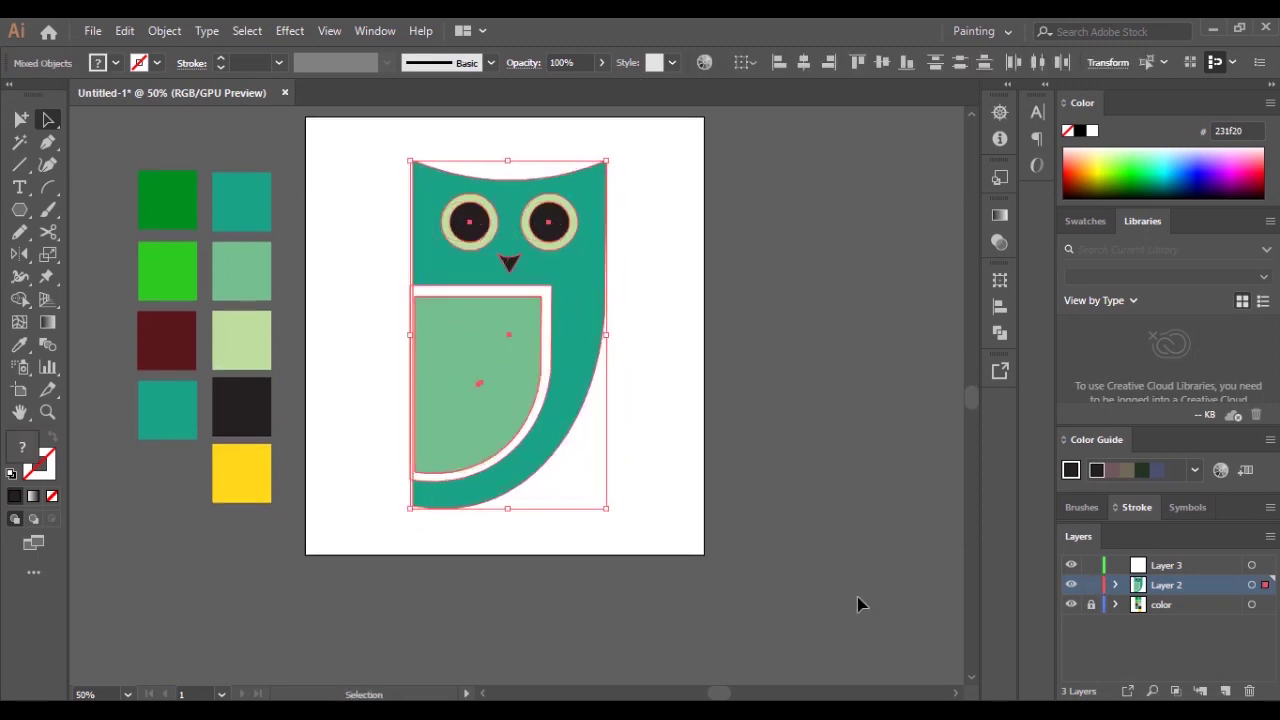
{"action": "left_click", "coordinate": [1091, 585]}
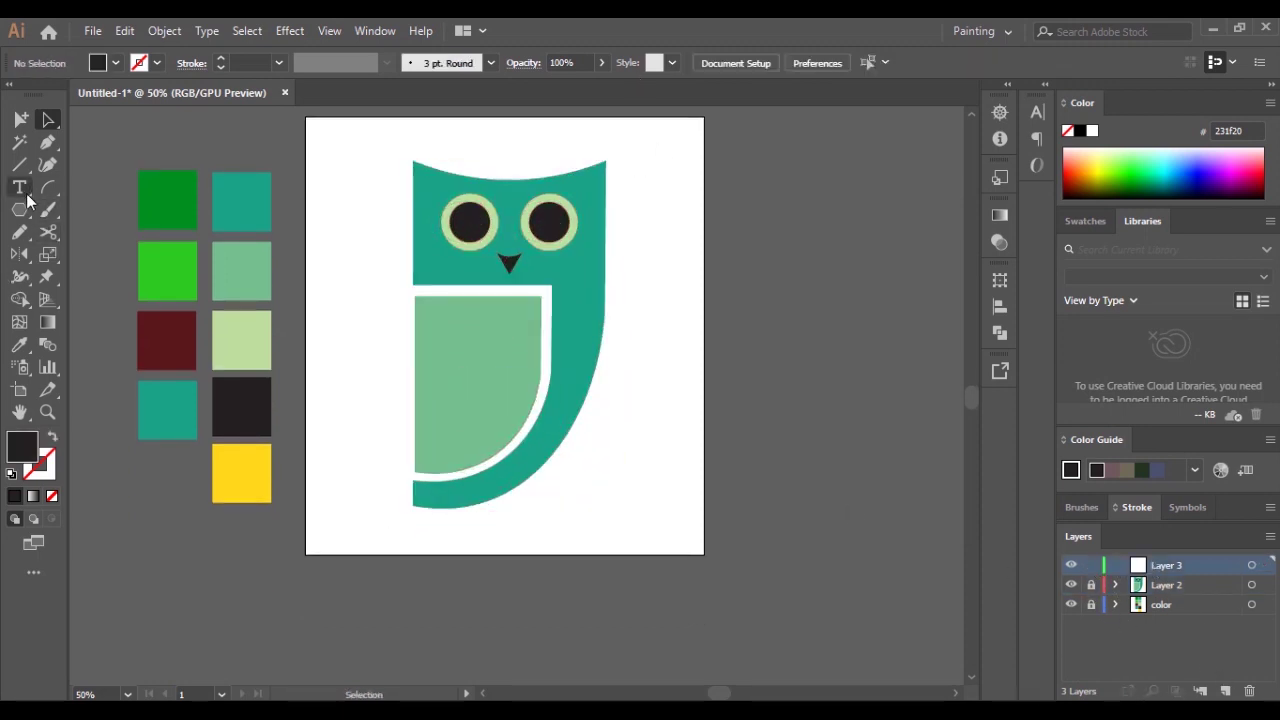
Draw a long rounded bar across the owl's lower belly and fill it with the dark red swatch
{"action": "left_click_drag", "start_coordinate": [20, 209], "coordinate": [110, 231]}
{"action": "left_click_drag", "start_coordinate": [369, 402], "coordinate": [643, 421]}
{"action": "left_click", "coordinate": [31, 343]}
{"action": "left_click", "coordinate": [177, 337]}
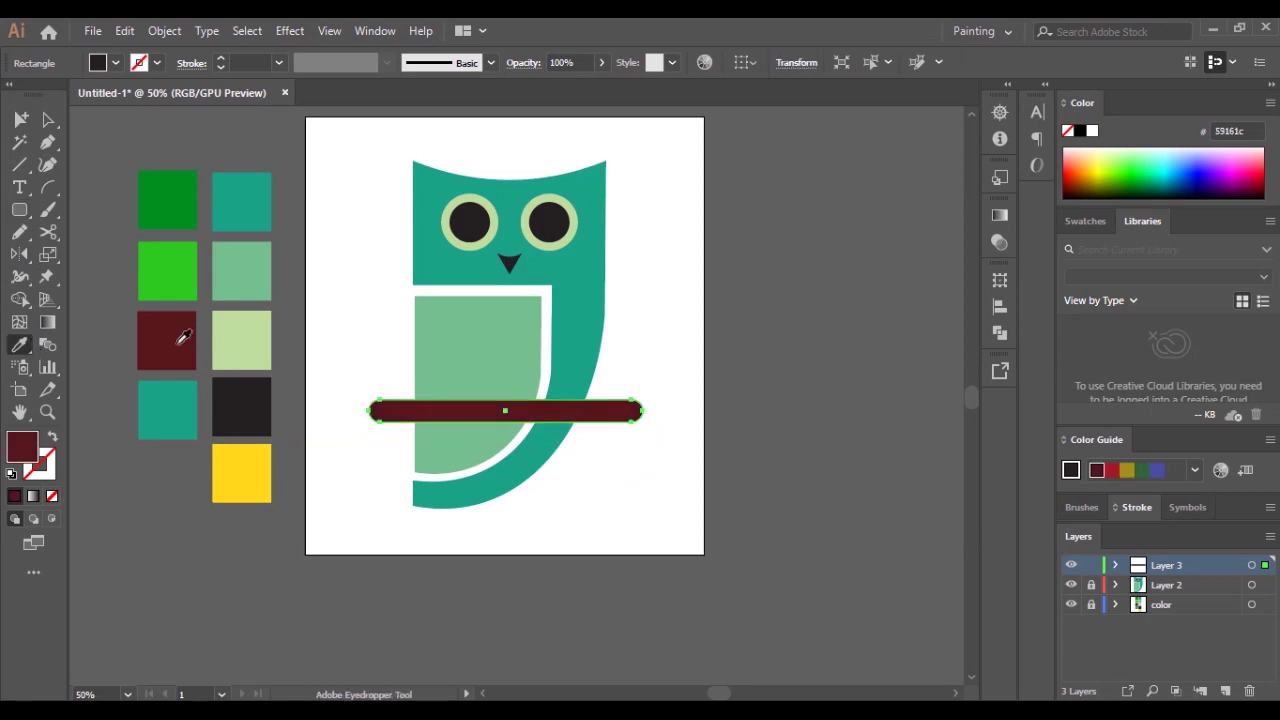
{"action": "key", "text": "a"}
{"action": "left_click_drag", "start_coordinate": [490, 411], "coordinate": [491, 422]}
Cut the bar's left end into a notched point with an added anchor, then view the whole owl
{"action": "scroll", "coordinate": [519, 460], "scroll_direction": "up", "scroll_amount": 1}
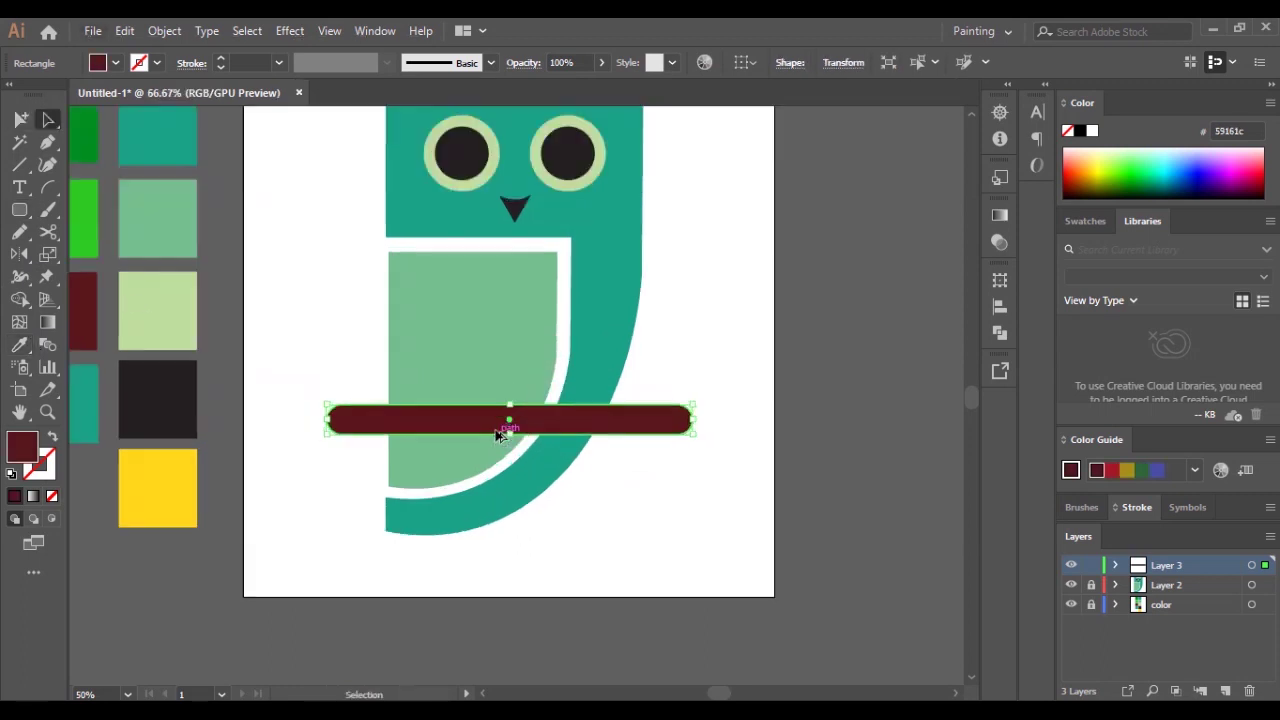
{"action": "scroll", "coordinate": [180, 412], "scroll_direction": "up", "scroll_amount": 2}
{"action": "key", "text": "shift+grave"}
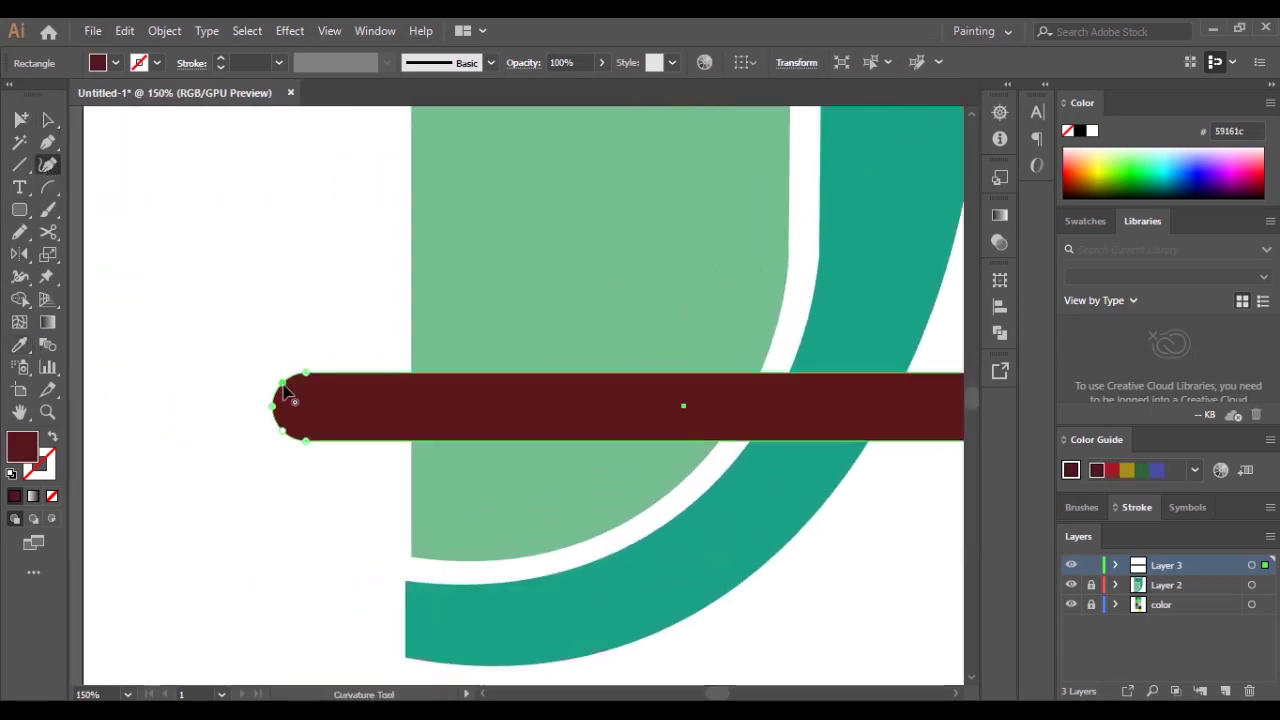
{"action": "left_click", "coordinate": [306, 400]}
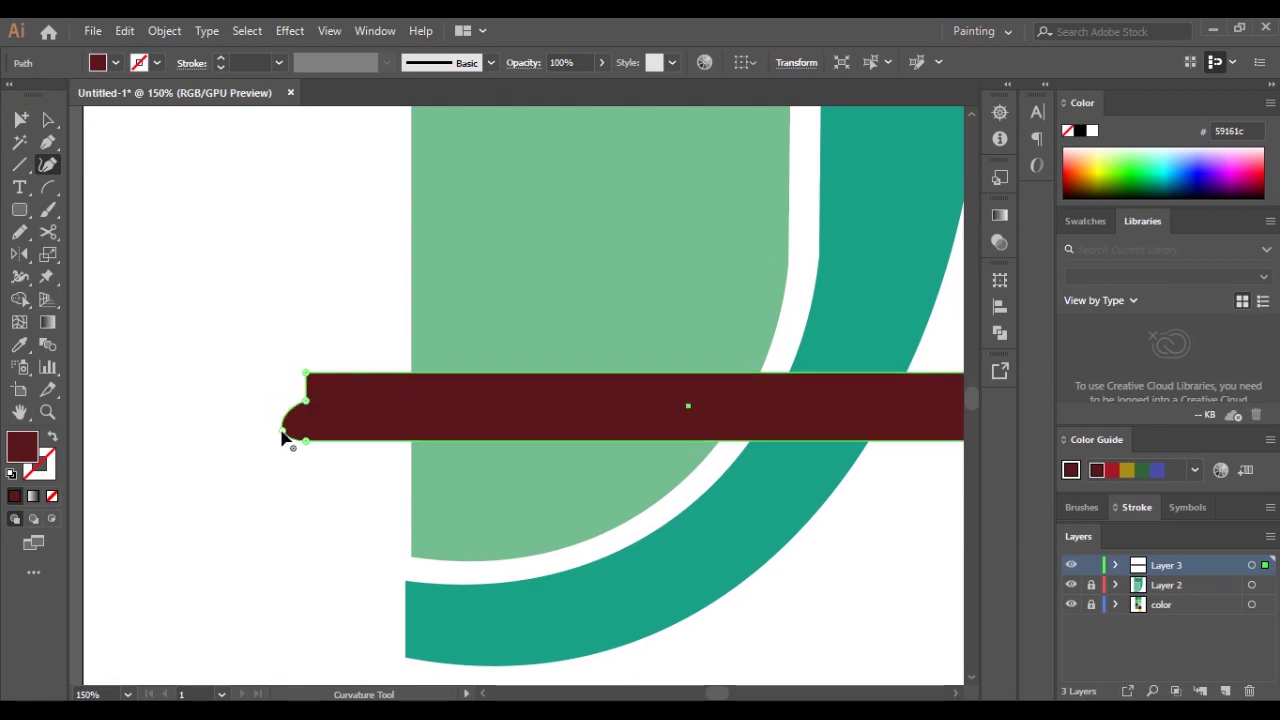
{"action": "left_click_drag", "start_coordinate": [285, 437], "coordinate": [291, 412]}
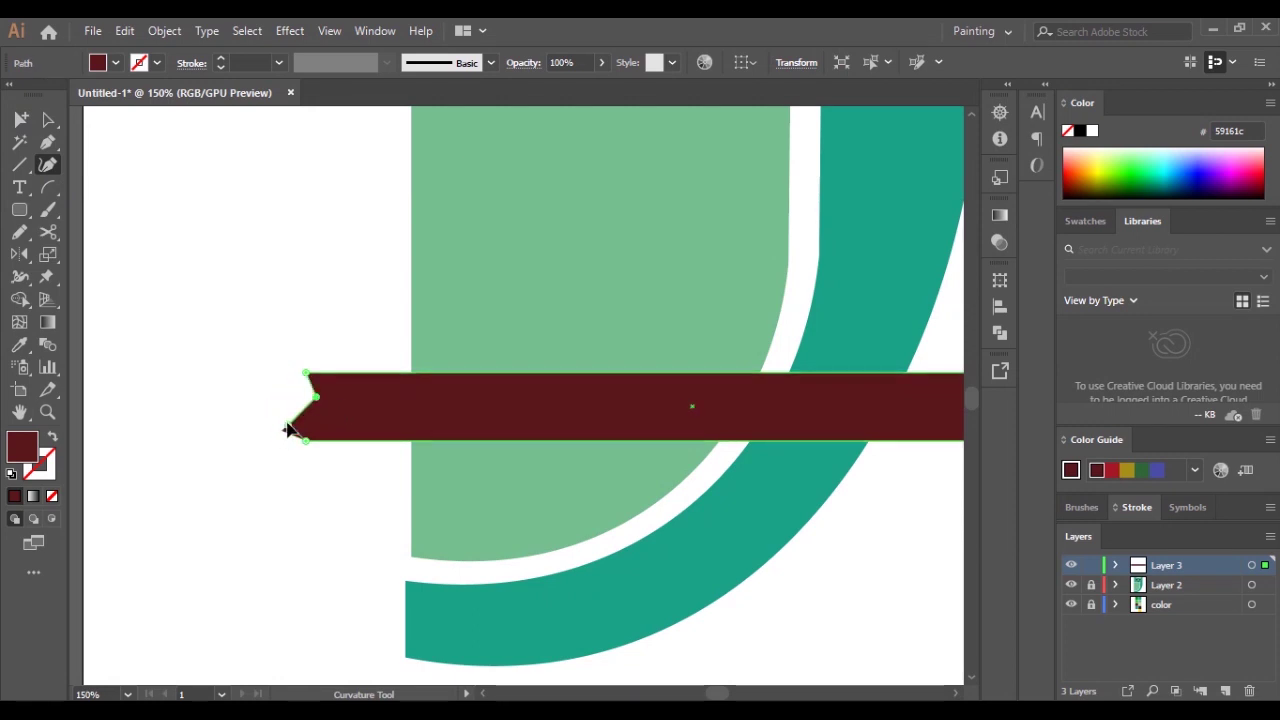
{"action": "key", "text": "a"}
{"action": "left_click", "coordinate": [207, 315]}
{"action": "key", "text": "ctrl+minus"}
{"action": "key", "text": "ctrl+minus"}
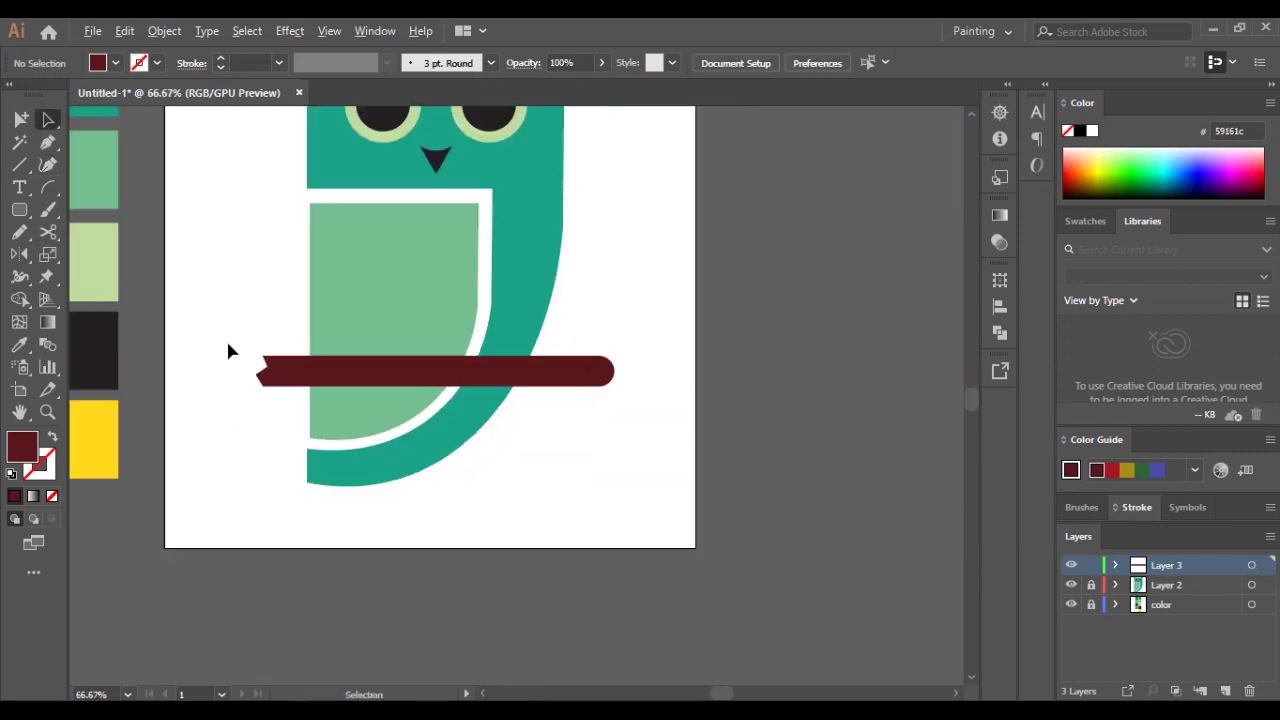
{"action": "scroll", "coordinate": [235, 360], "scroll_direction": "up", "scroll_amount": 2}
{"action": "scroll", "coordinate": [290, 400], "scroll_direction": "left", "scroll_amount": 1}
{"action": "scroll", "coordinate": [400, 450], "scroll_direction": "up", "scroll_amount": 1}
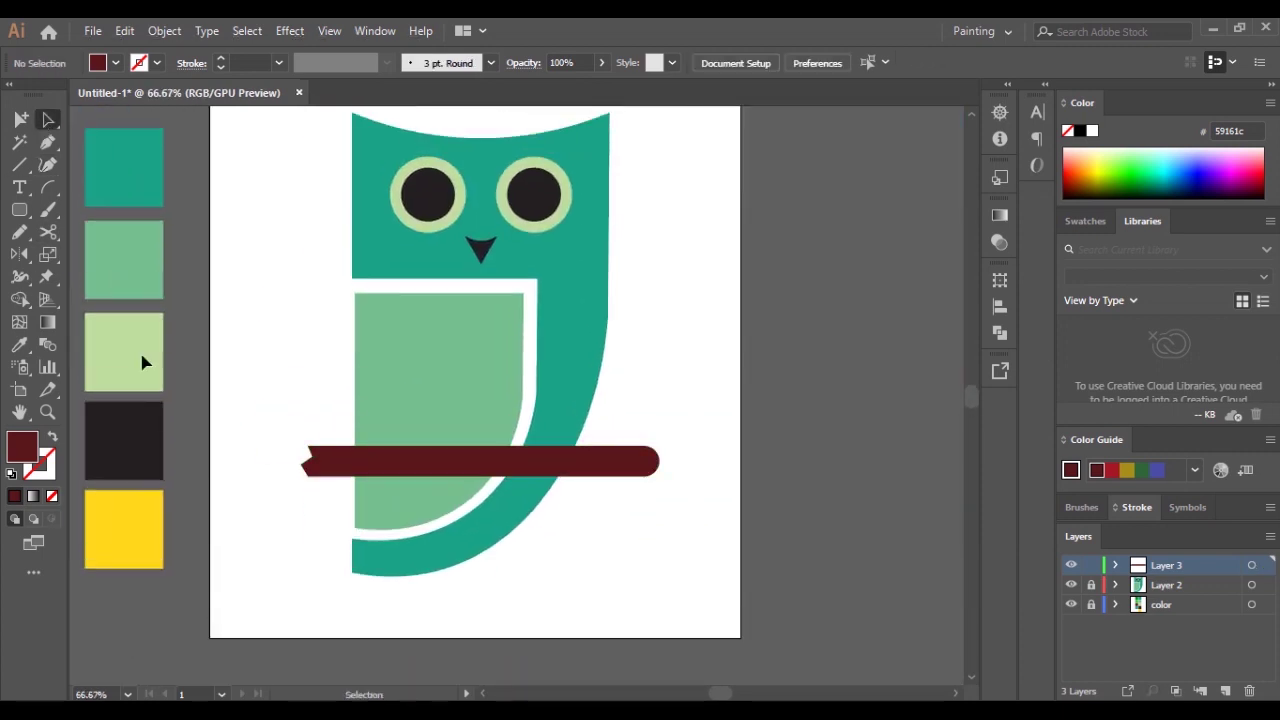
{"action": "left_click_drag", "start_coordinate": [19, 210], "coordinate": [120, 210]}
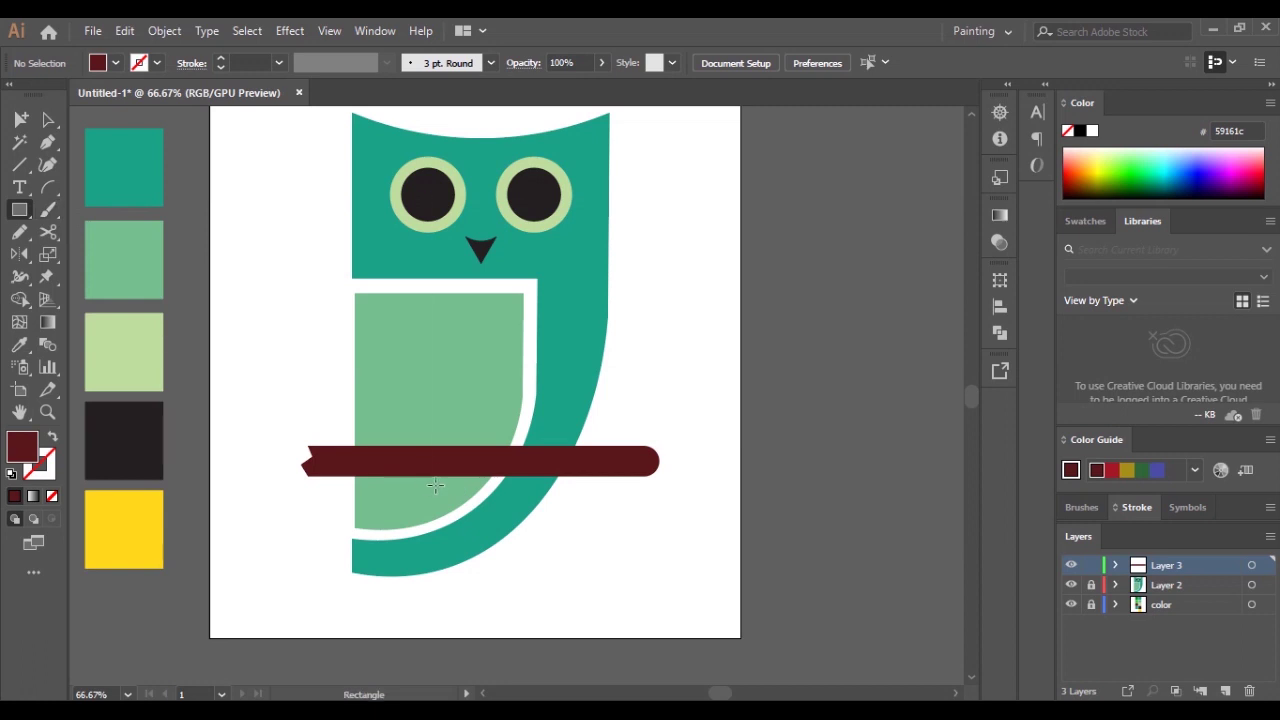
Draw a small upright yellow rectangle beside the artboard and round it into a pill
{"action": "left_click_drag", "start_coordinate": [718, 329], "coordinate": [753, 401]}
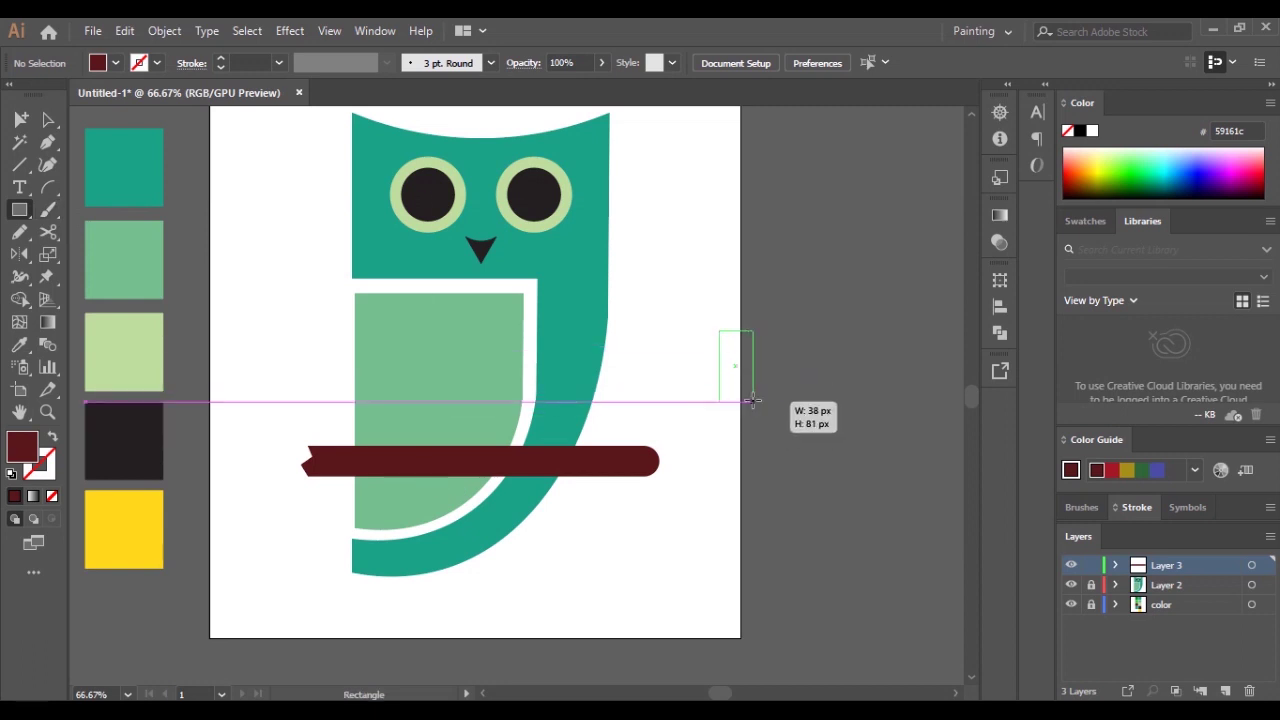
{"action": "left_click", "coordinate": [19, 345]}
{"action": "left_click", "coordinate": [149, 543]}
{"action": "left_click", "coordinate": [48, 119]}
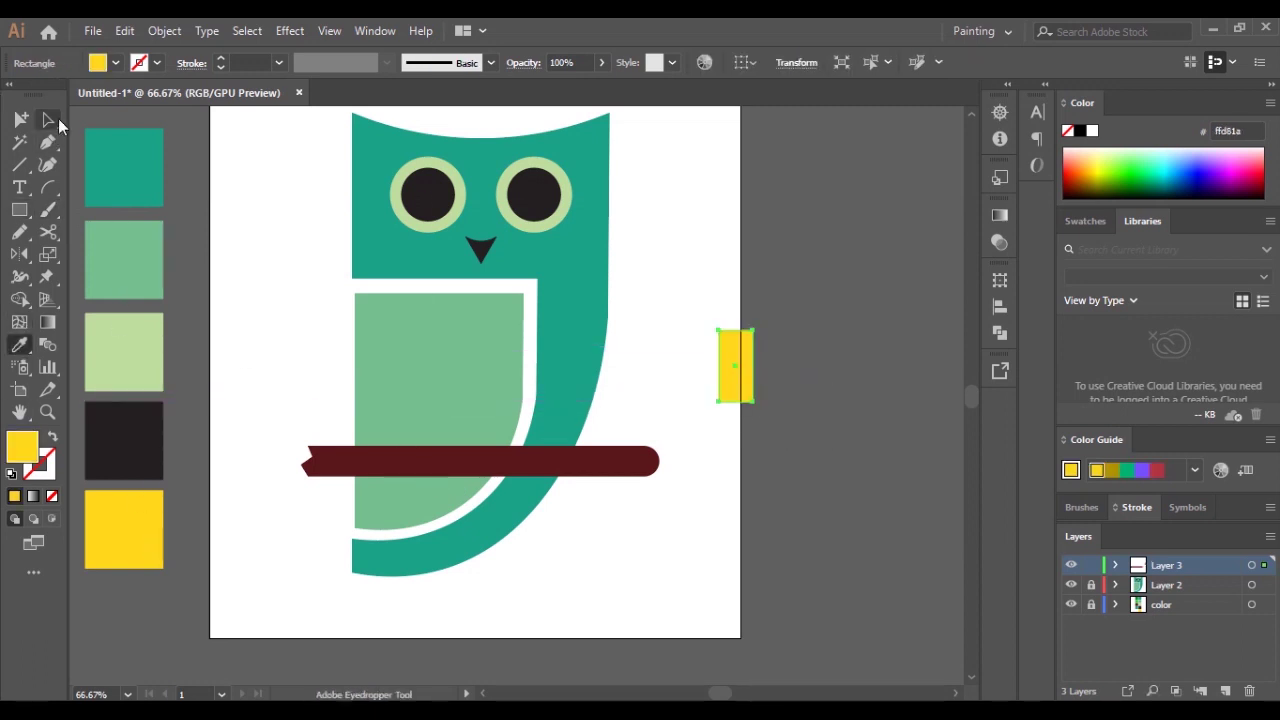
{"action": "scroll", "coordinate": [737, 320], "scroll_direction": "up", "scroll_amount": 3}
{"action": "left_click_drag", "start_coordinate": [765, 362], "coordinate": [771, 447]}
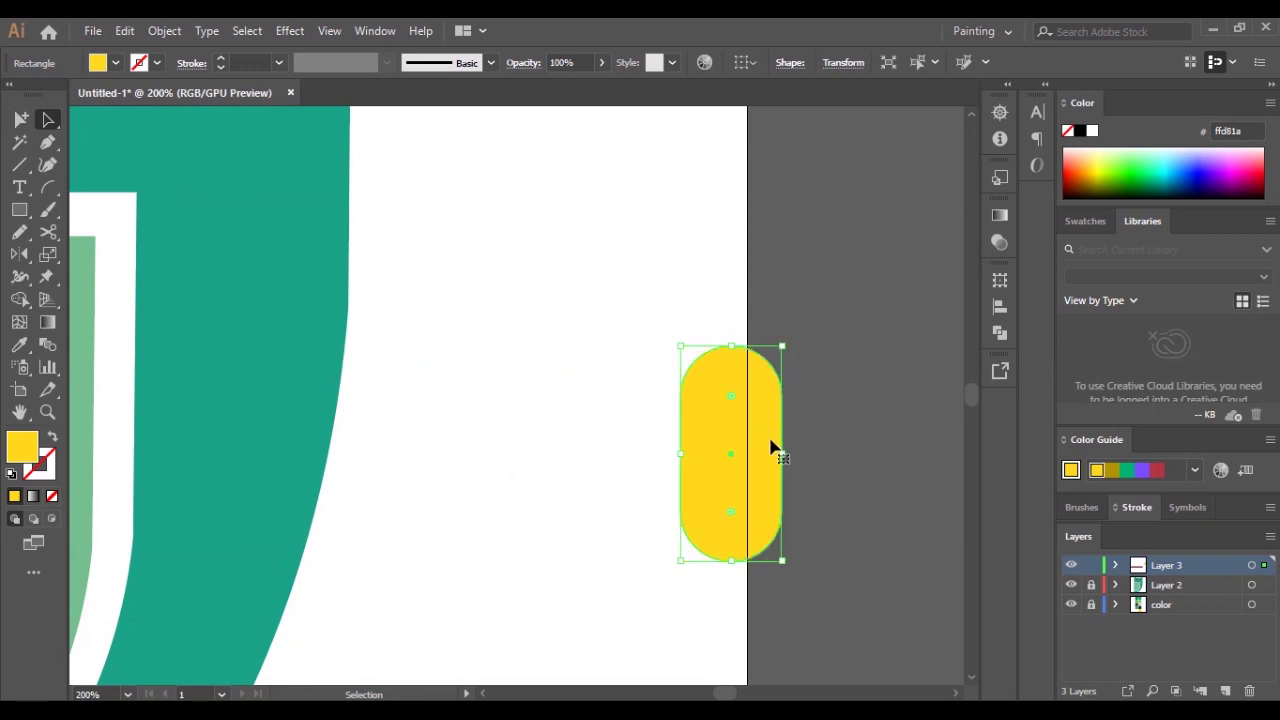
{"action": "left_click_drag", "start_coordinate": [783, 563], "coordinate": [767, 530]}
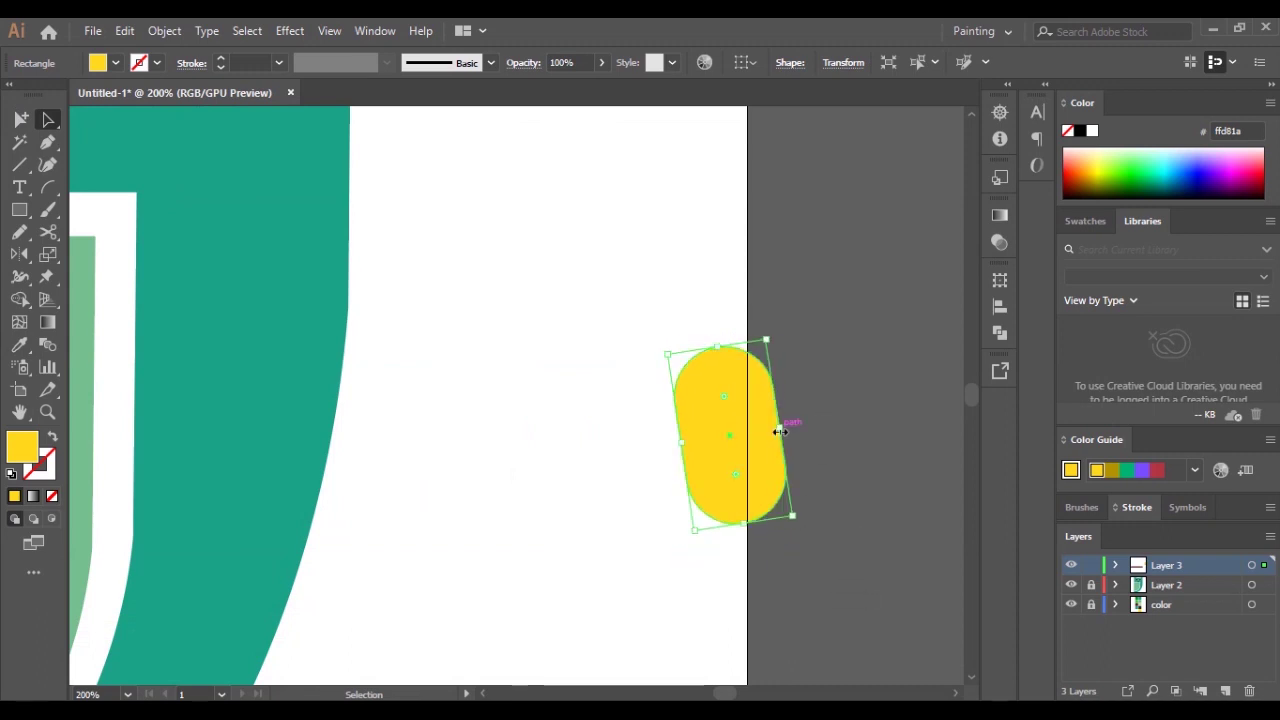
Duplicate the pill into three evenly spaced toes, with a taller middle toe
{"action": "scroll", "coordinate": [791, 447], "scroll_direction": "down", "scroll_amount": 1}
{"action": "scroll", "coordinate": [791, 447], "scroll_direction": "down", "scroll_amount": 1}
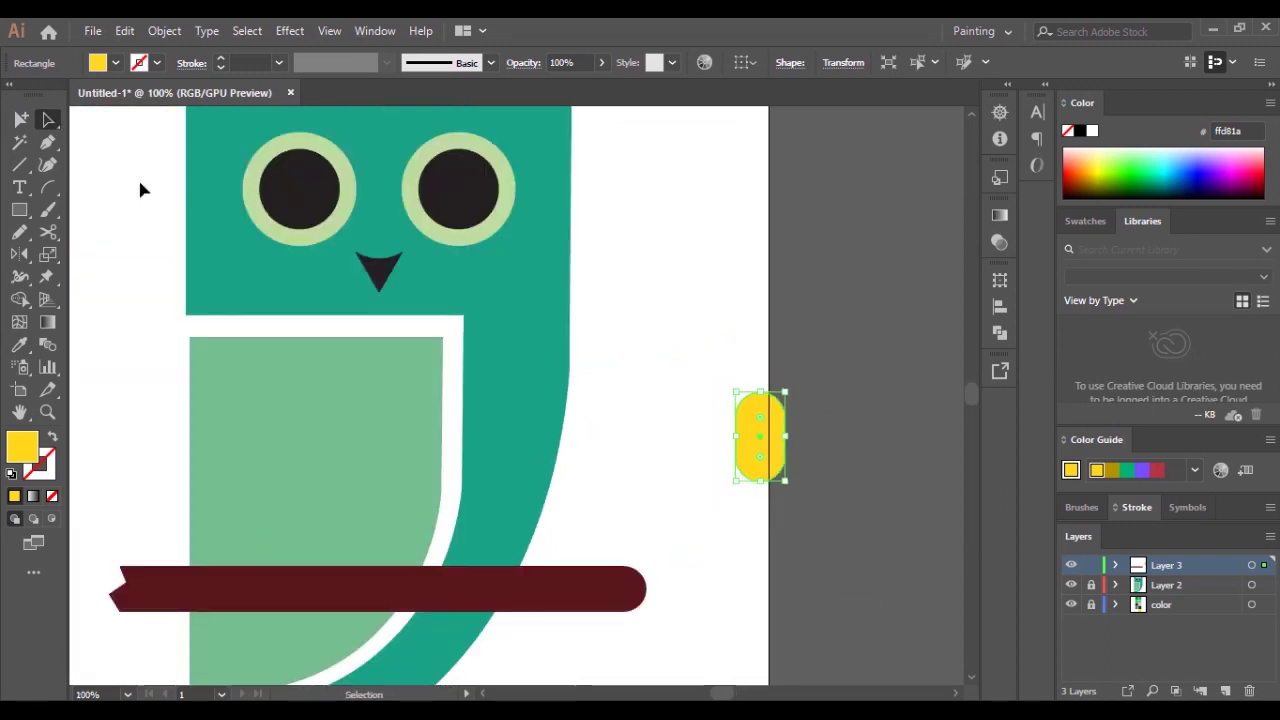
{"action": "scroll", "coordinate": [755, 448], "scroll_direction": "up", "scroll_amount": 2}
{"action": "left_click_drag", "start_coordinate": [632, 432], "coordinate": [829, 432]}
{"action": "key", "text": "ctrl+z"}
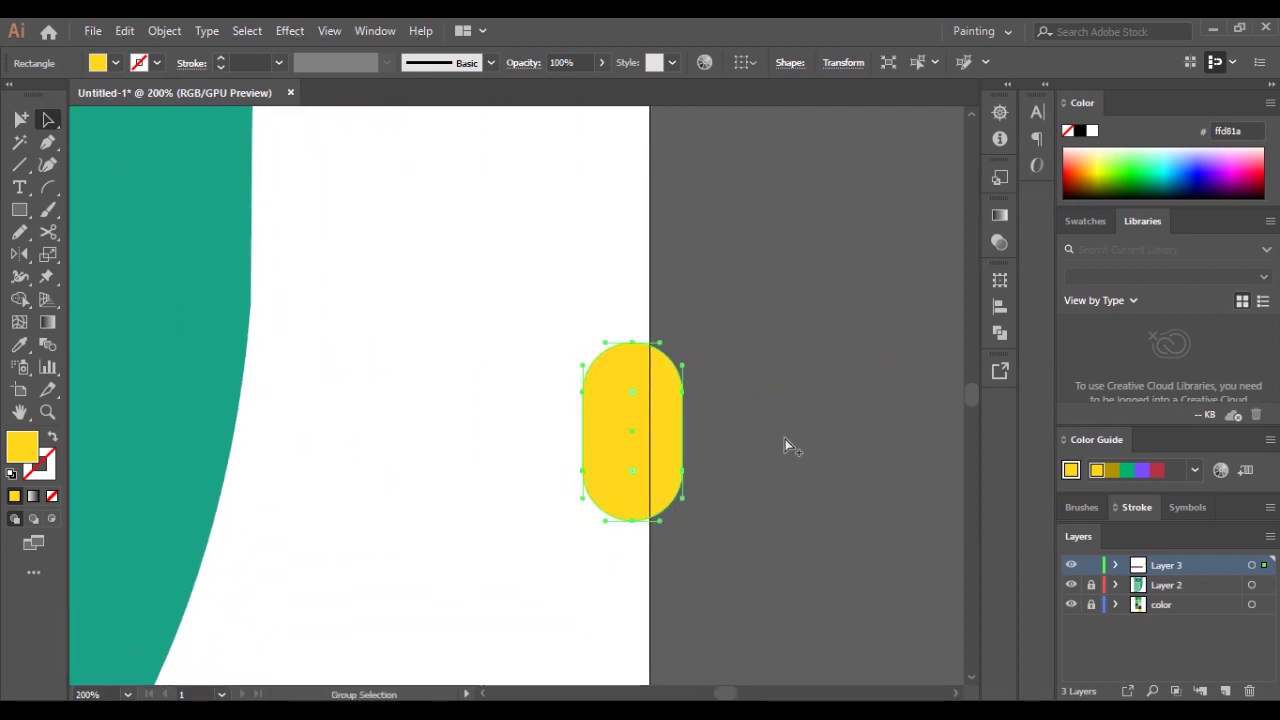
{"action": "left_click_drag", "start_coordinate": [640, 437], "coordinate": [877, 430]}
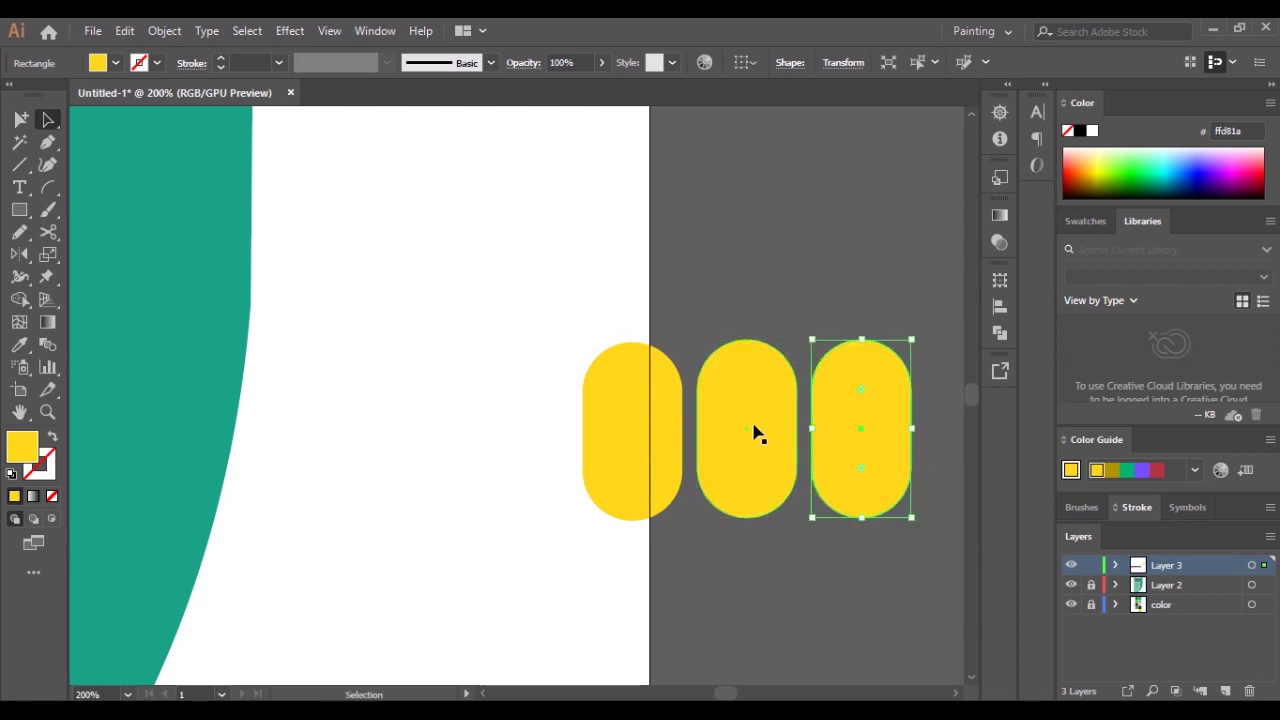
{"action": "left_click_drag", "start_coordinate": [754, 434], "coordinate": [744, 430]}
{"action": "left_click_drag", "start_coordinate": [858, 440], "coordinate": [843, 440]}
{"action": "left_click", "coordinate": [748, 490]}
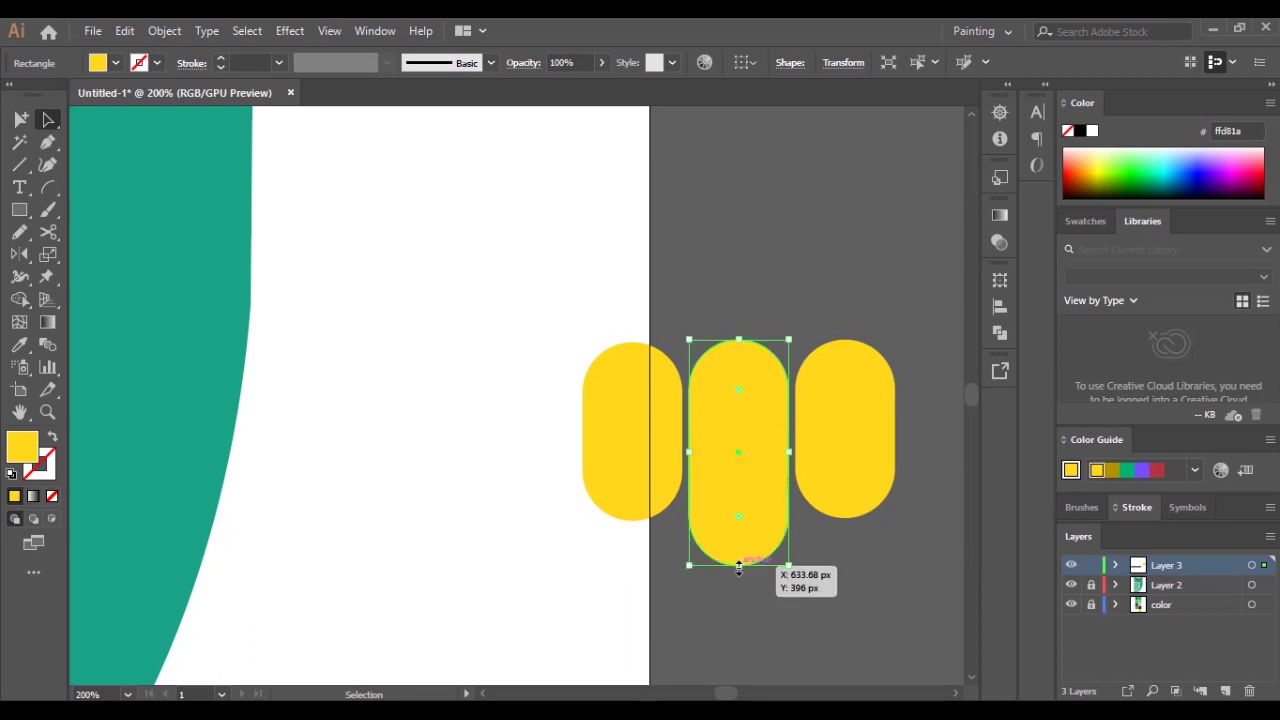
{"action": "left_click_drag", "start_coordinate": [740, 515], "coordinate": [737, 563]}
Move the three toes onto the top edge of the branch
{"action": "key", "text": "ctrl+minus"}
{"action": "key", "text": "ctrl+minus"}
{"action": "key", "text": "ctrl+minus"}
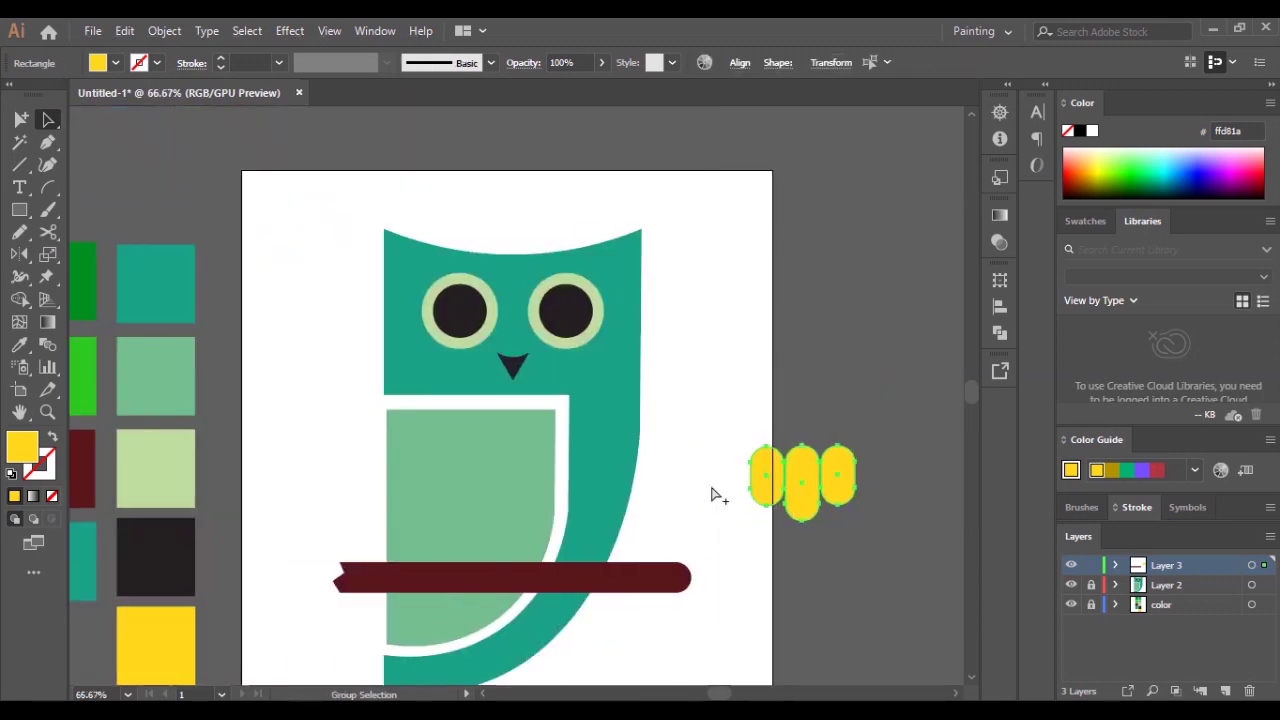
{"action": "left_click_drag", "start_coordinate": [805, 497], "coordinate": [500, 590]}
{"action": "key", "text": "ctrl+plus"}
{"action": "key", "text": "ctrl+plus"}
{"action": "key", "text": "ctrl+plus"}
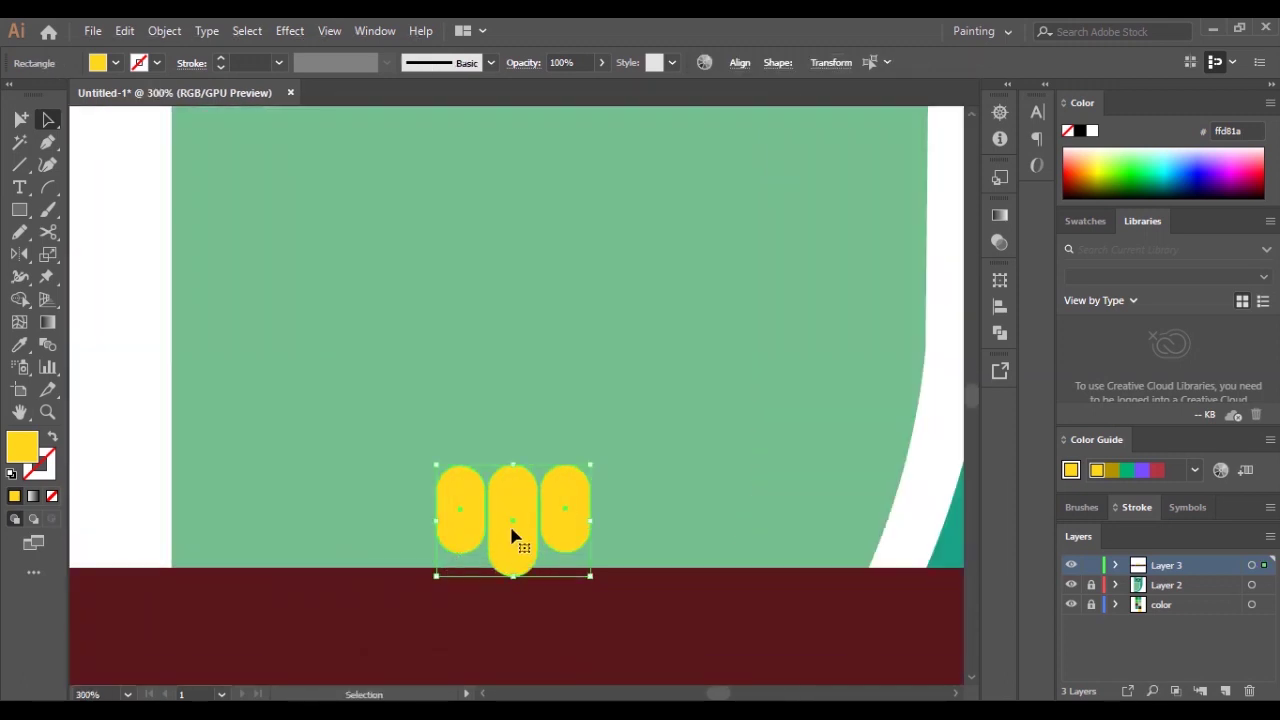
{"action": "left_click_drag", "start_coordinate": [546, 535], "coordinate": [629, 580]}
{"action": "key", "text": "ctrl+minus"}
{"action": "key", "text": "ctrl+plus"}
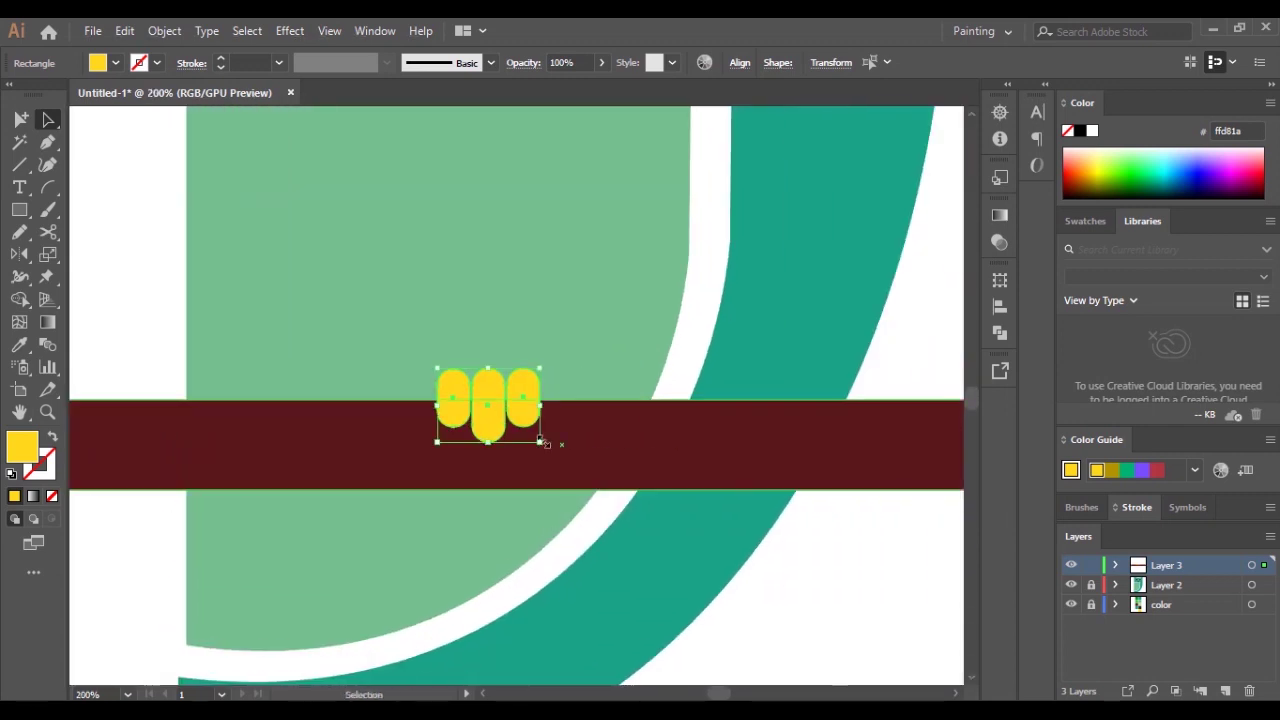
Copy the toes to the right as a second foot and shift the left foot slightly left
{"action": "mouse_move", "coordinate": [482, 417]}
{"action": "left_mouse_down"}
{"action": "mouse_move", "coordinate": [470, 415]}
{"action": "mouse_move", "coordinate": [526, 440]}
{"action": "mouse_move", "coordinate": [523, 453]}
{"action": "mouse_move", "coordinate": [722, 415]}
{"action": "left_mouse_up"}
{"action": "key", "text": "ctrl+minus"}
{"action": "key", "text": "ctrl+minus"}
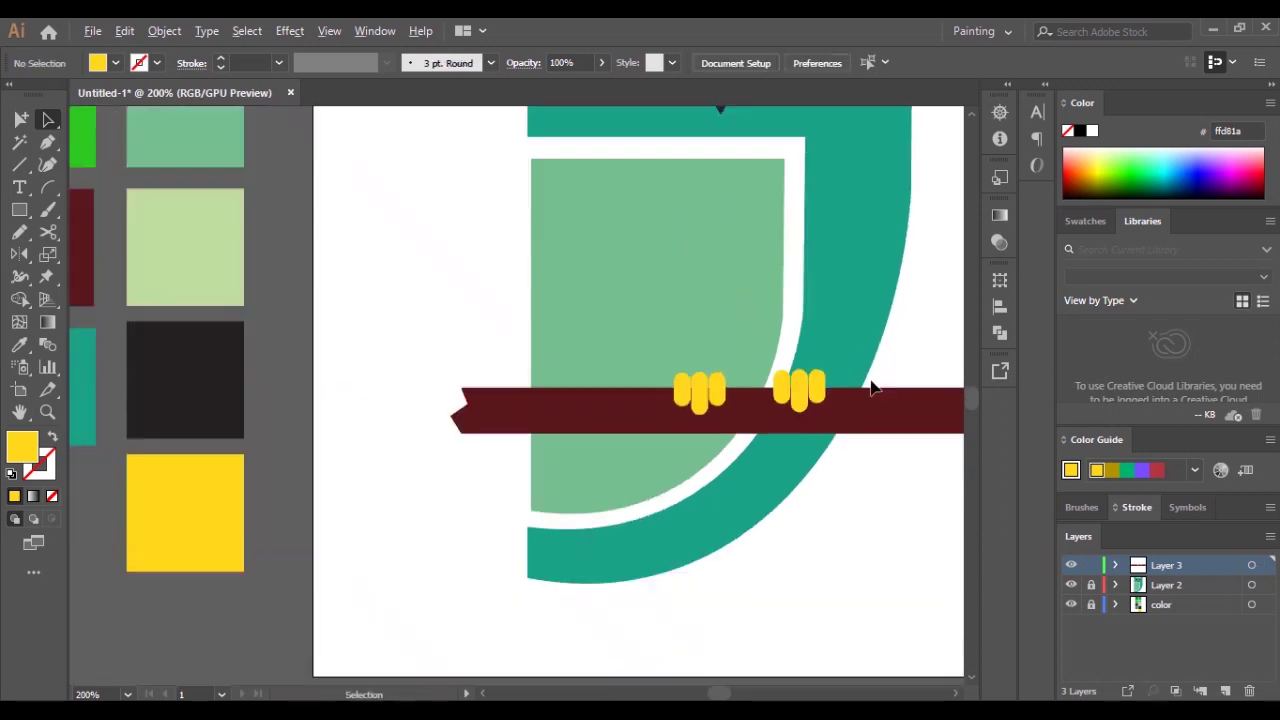
{"action": "key", "text": "ctrl+minus"}
{"action": "key", "text": "ctrl+plus"}
{"action": "key", "text": "ctrl+plus"}
{"action": "left_click", "coordinate": [680, 378]}
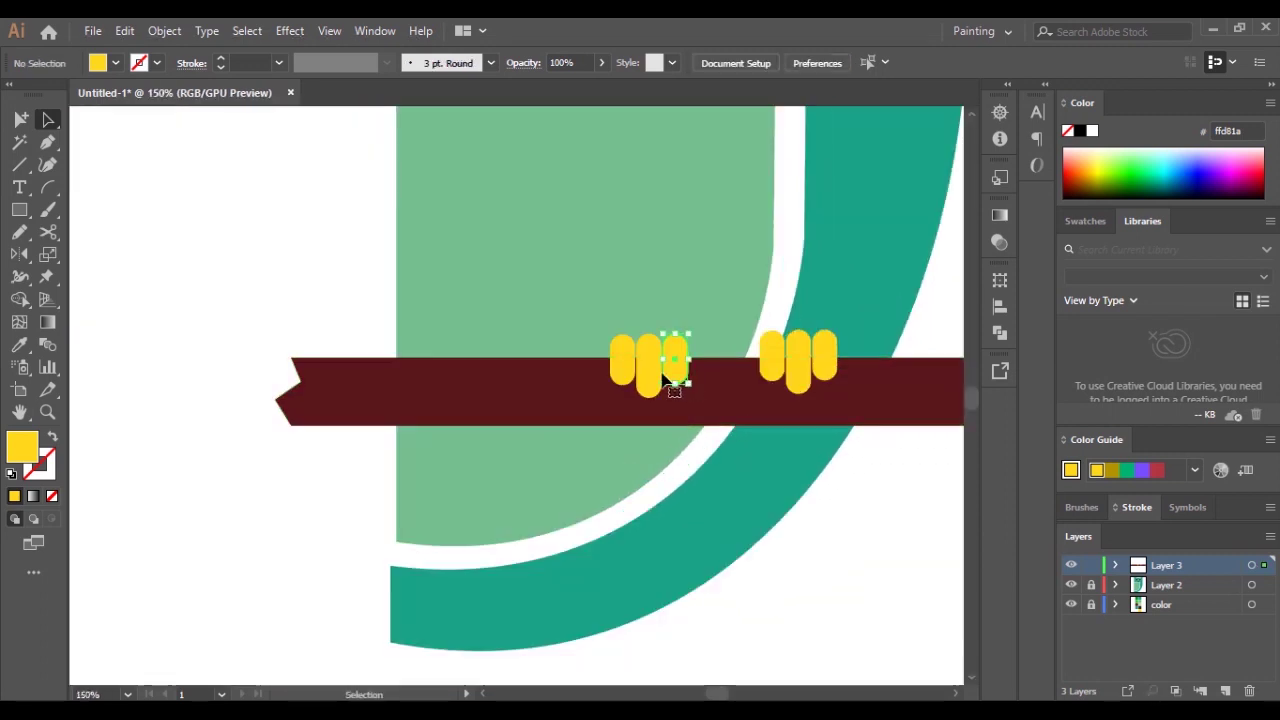
{"action": "left_click", "coordinate": [690, 378], "text": "shift"}
{"action": "left_click", "coordinate": [685, 378], "text": "shift"}
{"action": "left_click_drag", "start_coordinate": [680, 378], "coordinate": [668, 378]}
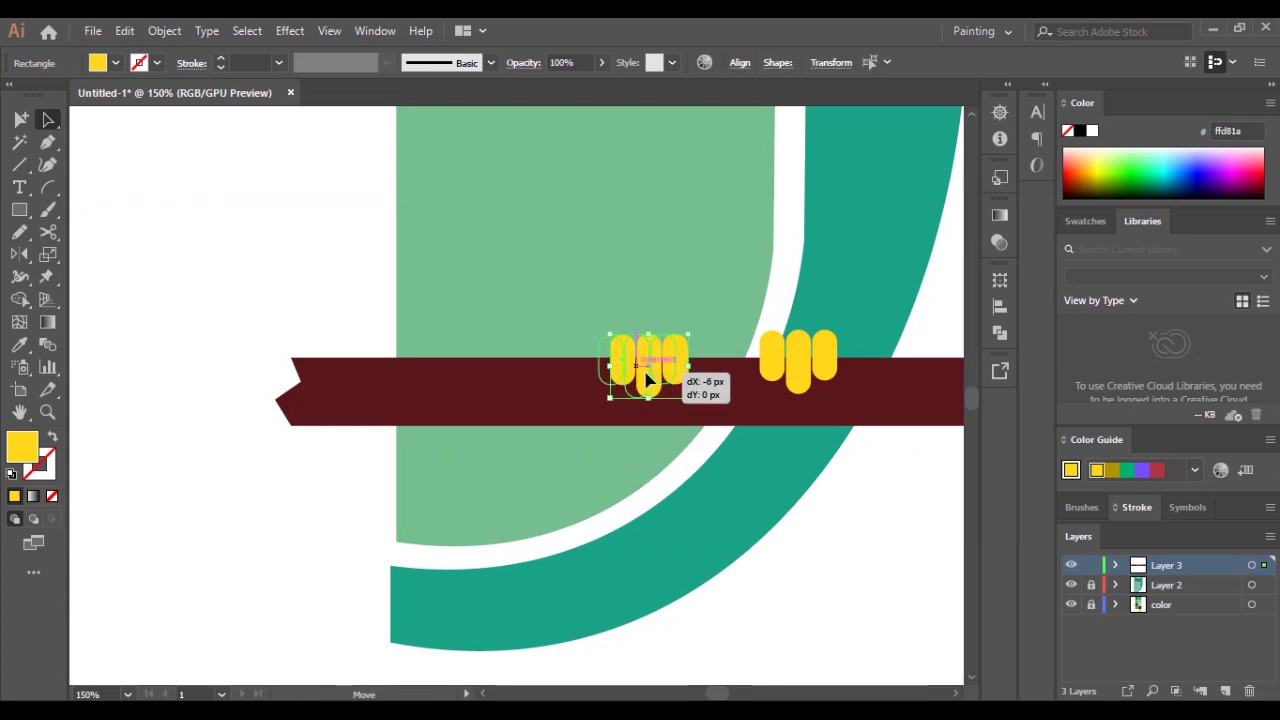
{"action": "left_click", "coordinate": [855, 525]}
{"action": "key", "text": "ctrl+minus"}
{"action": "key", "text": "ctrl+minus"}
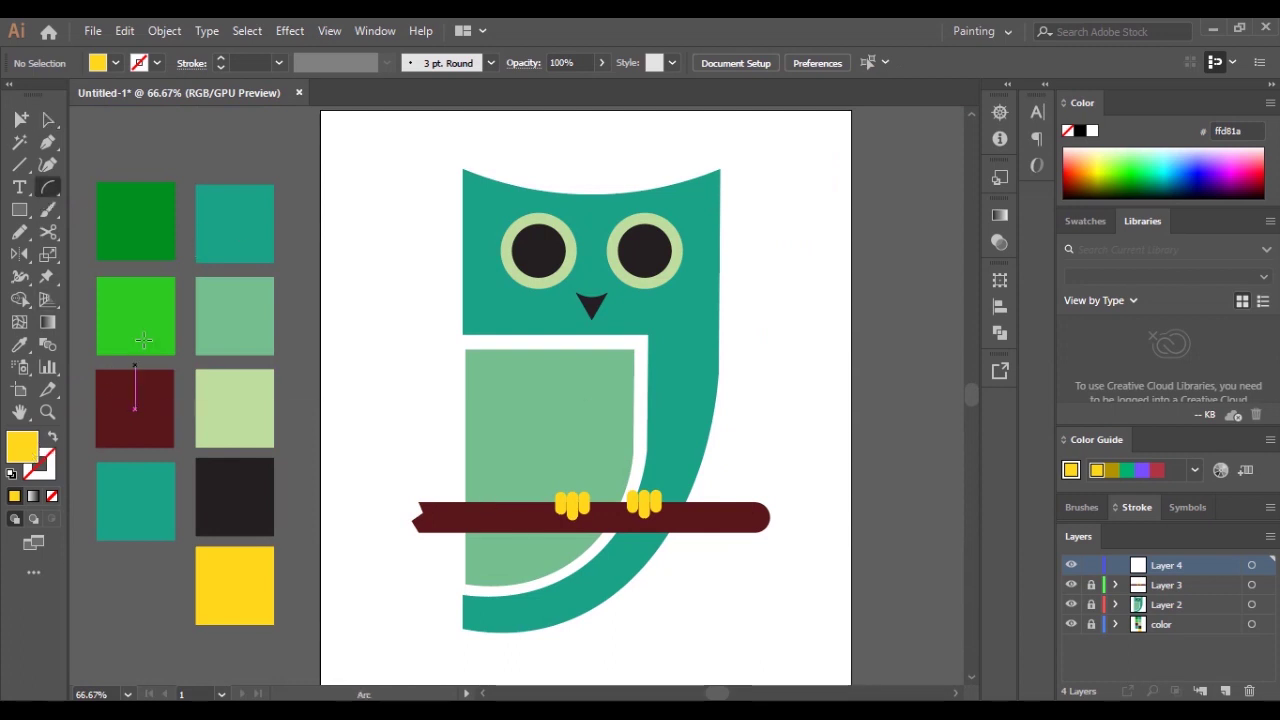
Draw a curved green-stroked, unfilled stem, then plot a four-point leaf outline with the Pen tool
{"action": "left_click", "coordinate": [51, 436]}
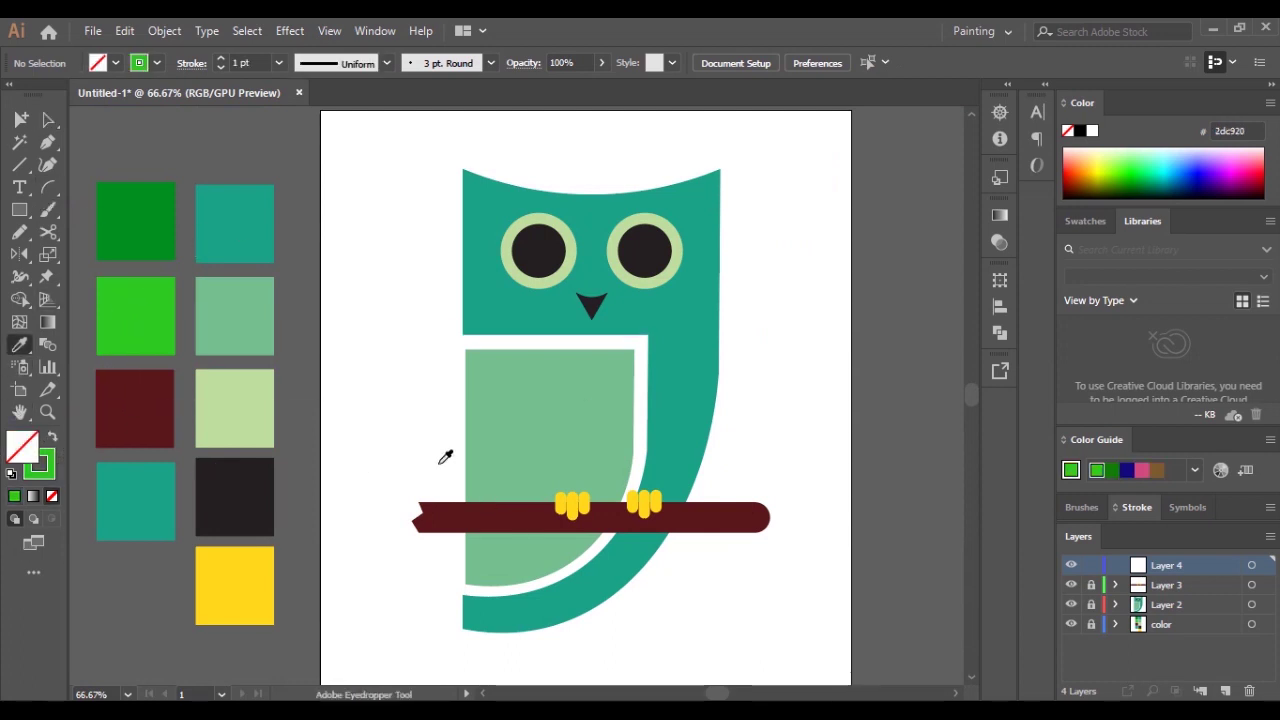
{"action": "left_click_drag", "start_coordinate": [372, 393], "coordinate": [443, 502]}
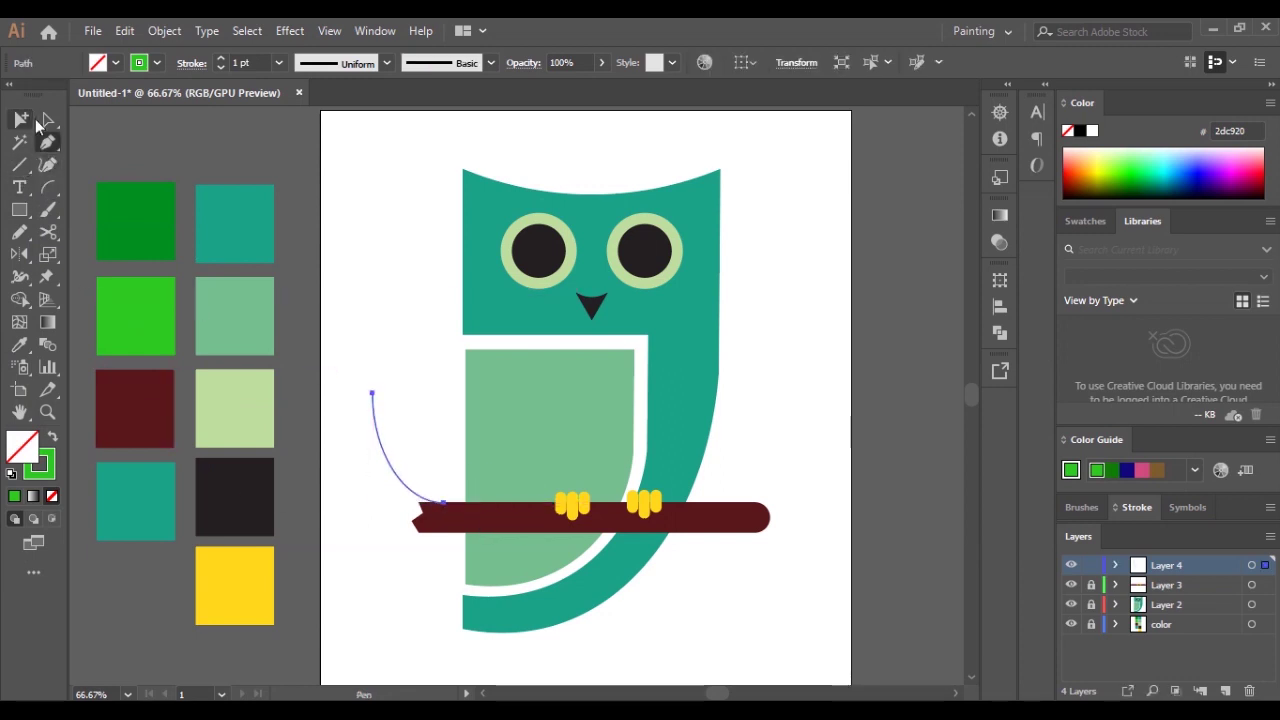
{"action": "left_click", "coordinate": [47, 141]}
{"action": "scroll", "coordinate": [390, 552], "scroll_direction": "down", "scroll_amount": 1}
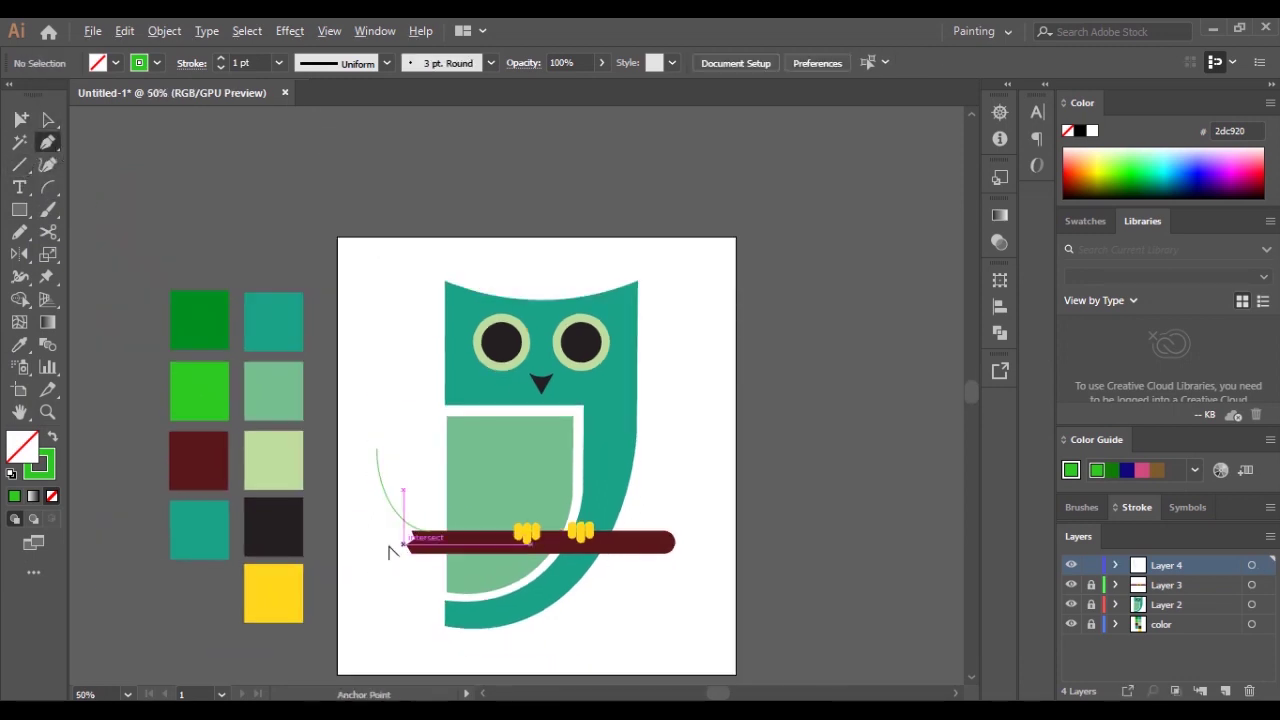
{"action": "scroll", "coordinate": [390, 552], "scroll_direction": "up", "scroll_amount": 2}
{"action": "scroll", "coordinate": [380, 543], "scroll_direction": "up", "scroll_amount": 2}
{"action": "left_click", "coordinate": [455, 493]}
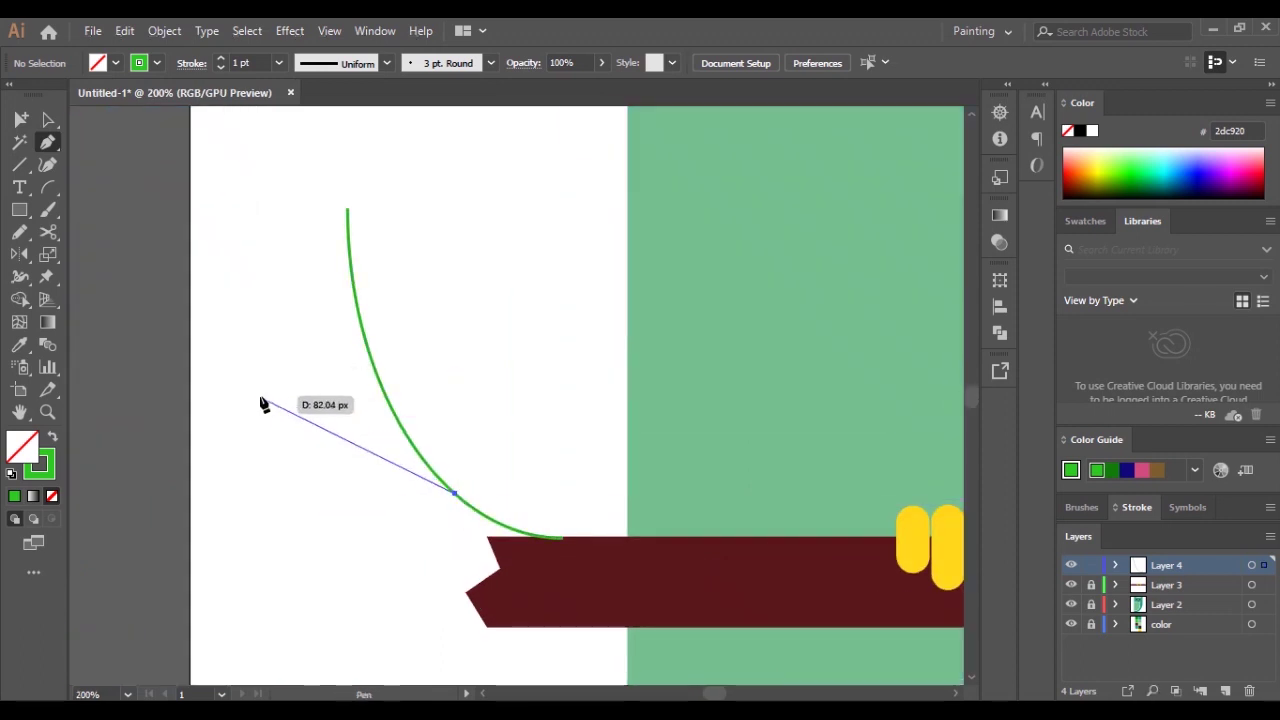
{"action": "left_click", "coordinate": [260, 408]}
{"action": "left_click", "coordinate": [328, 123]}
{"action": "left_click", "coordinate": [499, 297]}
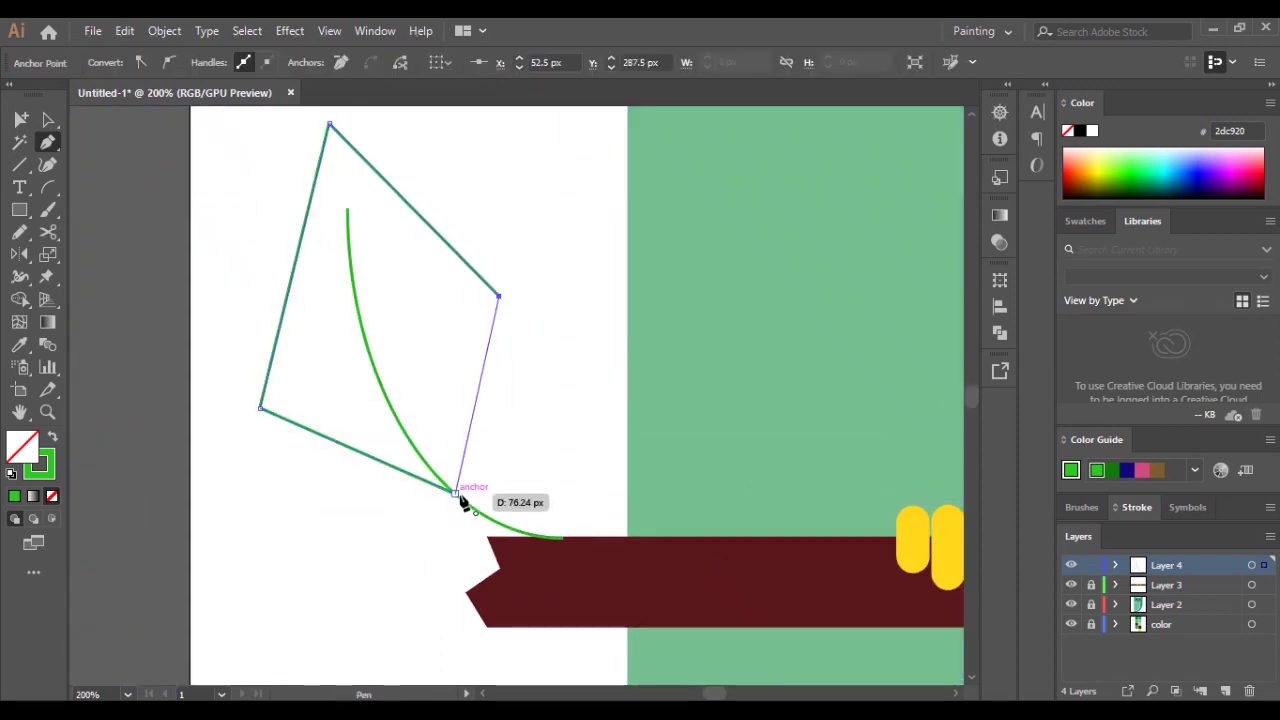
Smooth the leaf's left and right edges into curves, removing the extra right-side point
{"action": "left_click", "coordinate": [47, 164]}
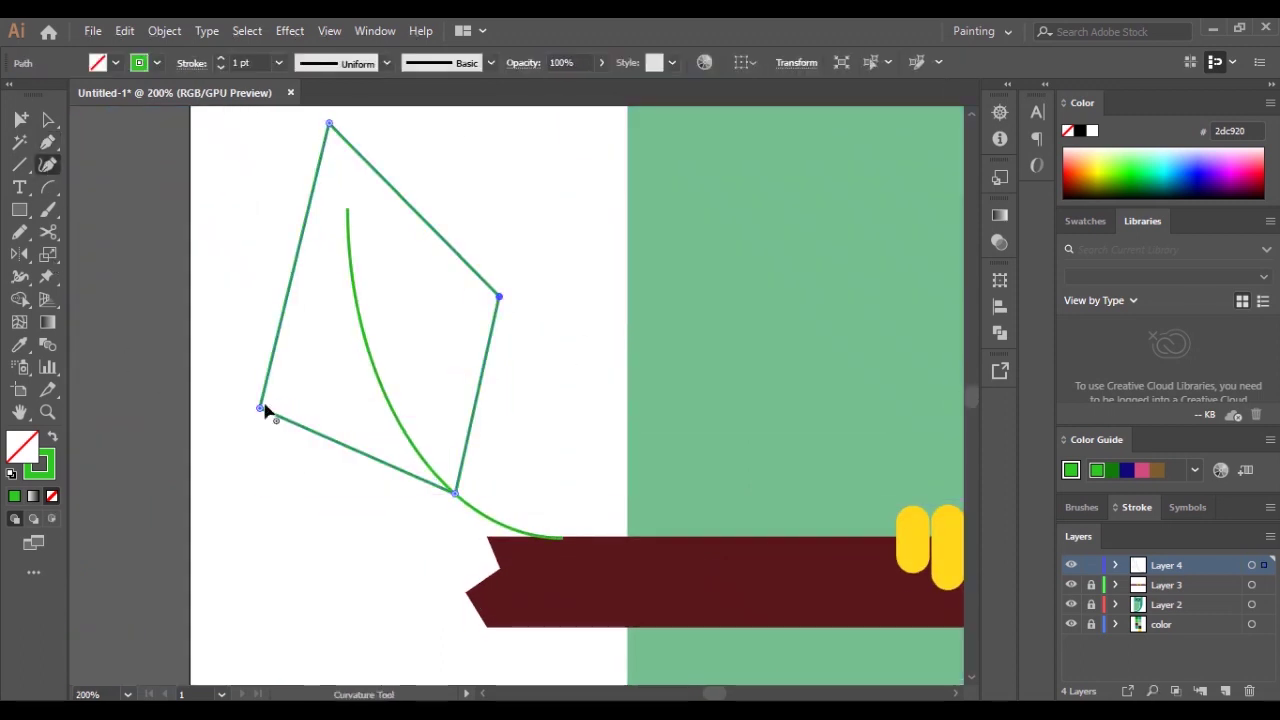
{"action": "left_click", "coordinate": [499, 296]}
{"action": "key", "text": "Delete"}
{"action": "left_click_drag", "start_coordinate": [392, 189], "coordinate": [381, 179]}
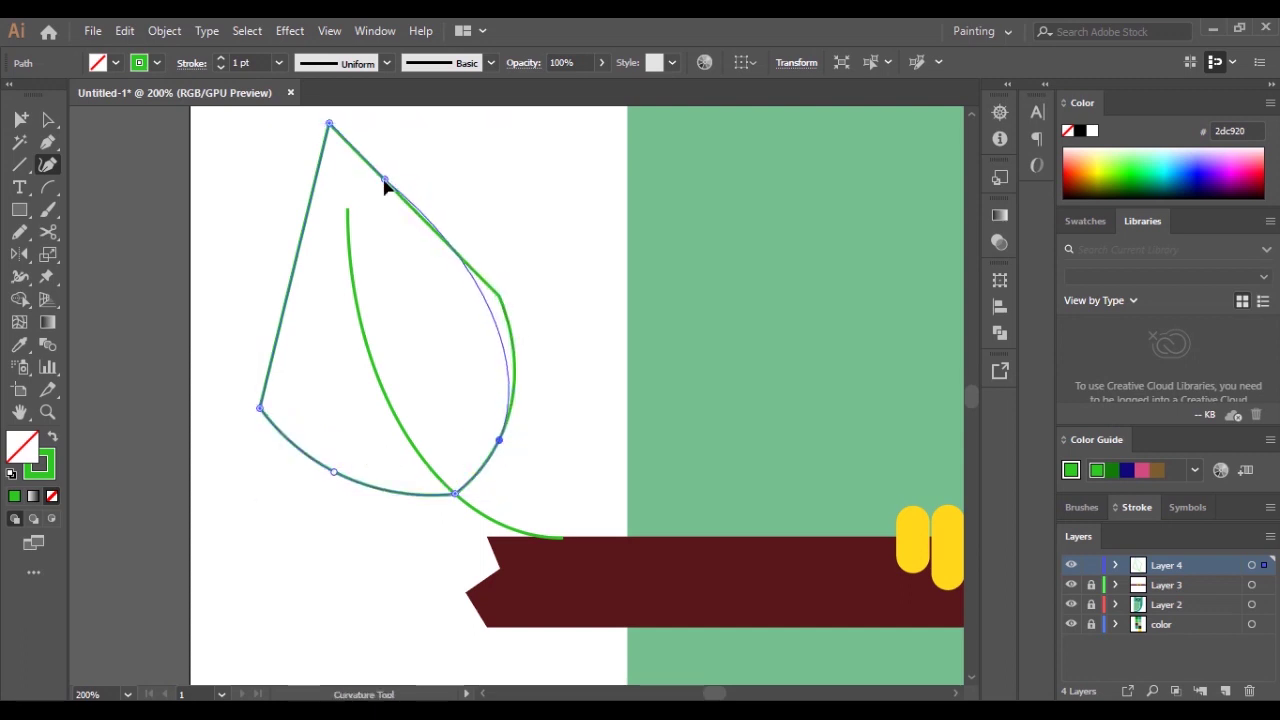
{"action": "mouse_move", "coordinate": [262, 302]}
{"action": "left_mouse_down"}
{"action": "mouse_move", "coordinate": [306, 215]}
{"action": "mouse_move", "coordinate": [294, 218]}
{"action": "left_mouse_up"}
{"action": "key", "text": "v"}
{"action": "scroll", "coordinate": [365, 243], "scroll_direction": "up", "scroll_amount": 2}
Extend the stem up to the leaf tip and refine the leaf's upper right curve
{"action": "left_click", "coordinate": [362, 330]}
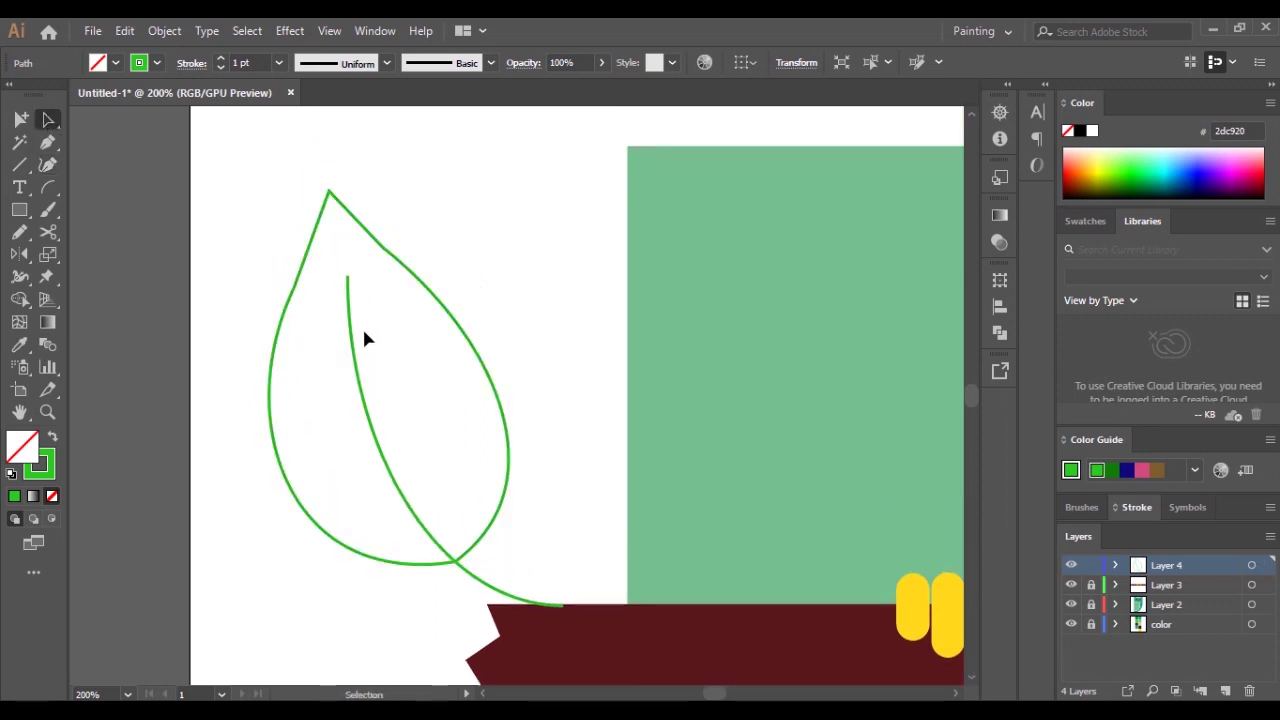
{"action": "left_click", "coordinate": [349, 300]}
{"action": "left_click_drag", "start_coordinate": [340, 274], "coordinate": [328, 191]}
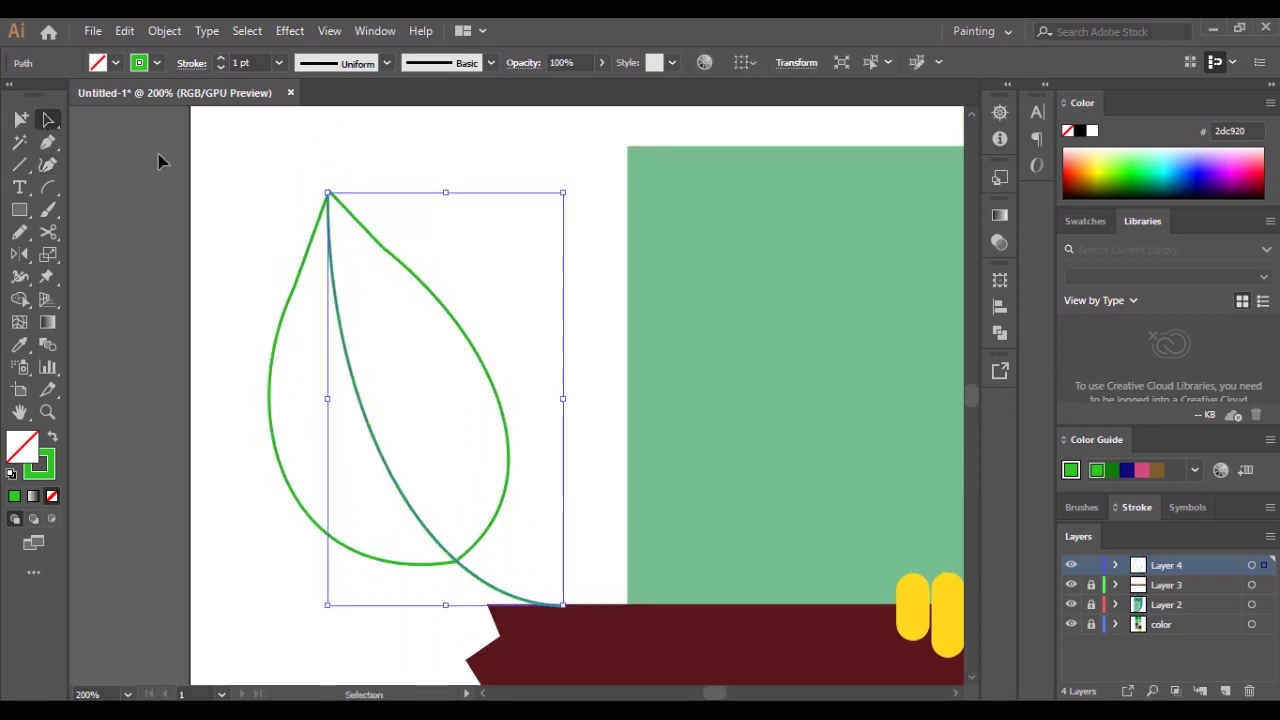
{"action": "left_click", "coordinate": [130, 170]}
{"action": "left_click", "coordinate": [356, 257]}
{"action": "left_click", "coordinate": [385, 250]}
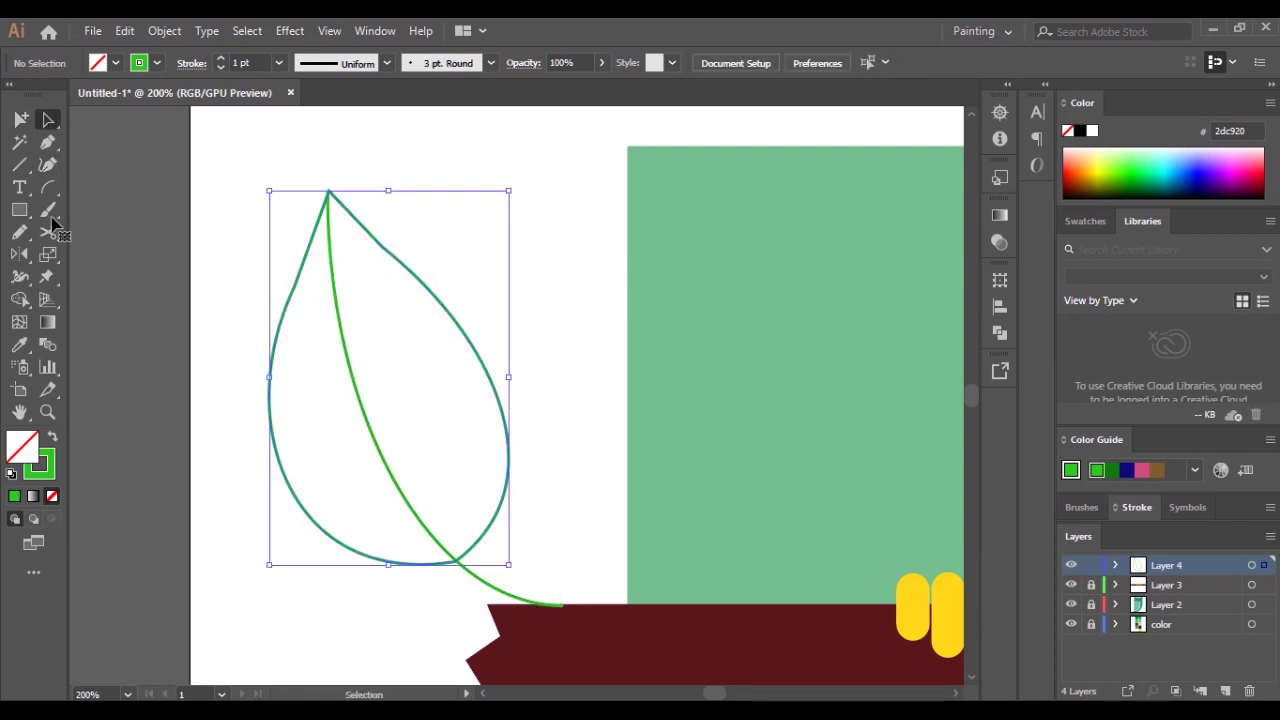
{"action": "key", "text": "shift+grave"}
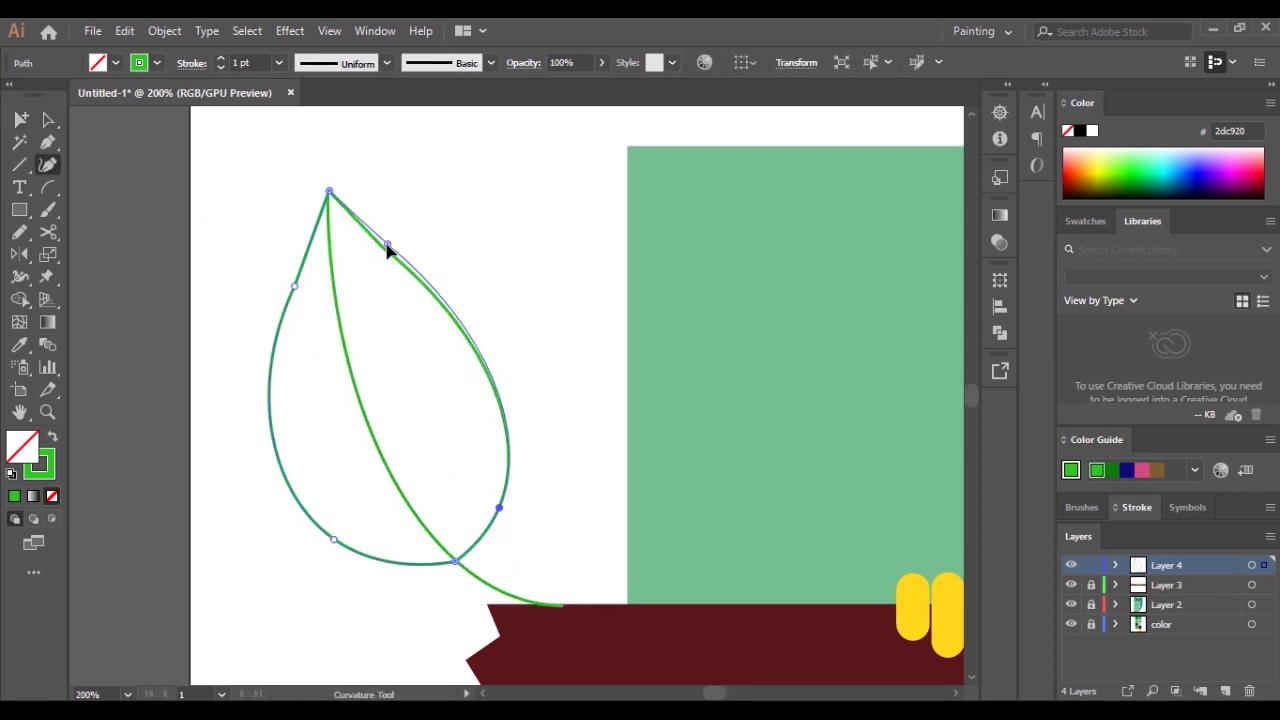
{"action": "left_click_drag", "start_coordinate": [390, 250], "coordinate": [374, 232]}
{"action": "key", "text": "v"}
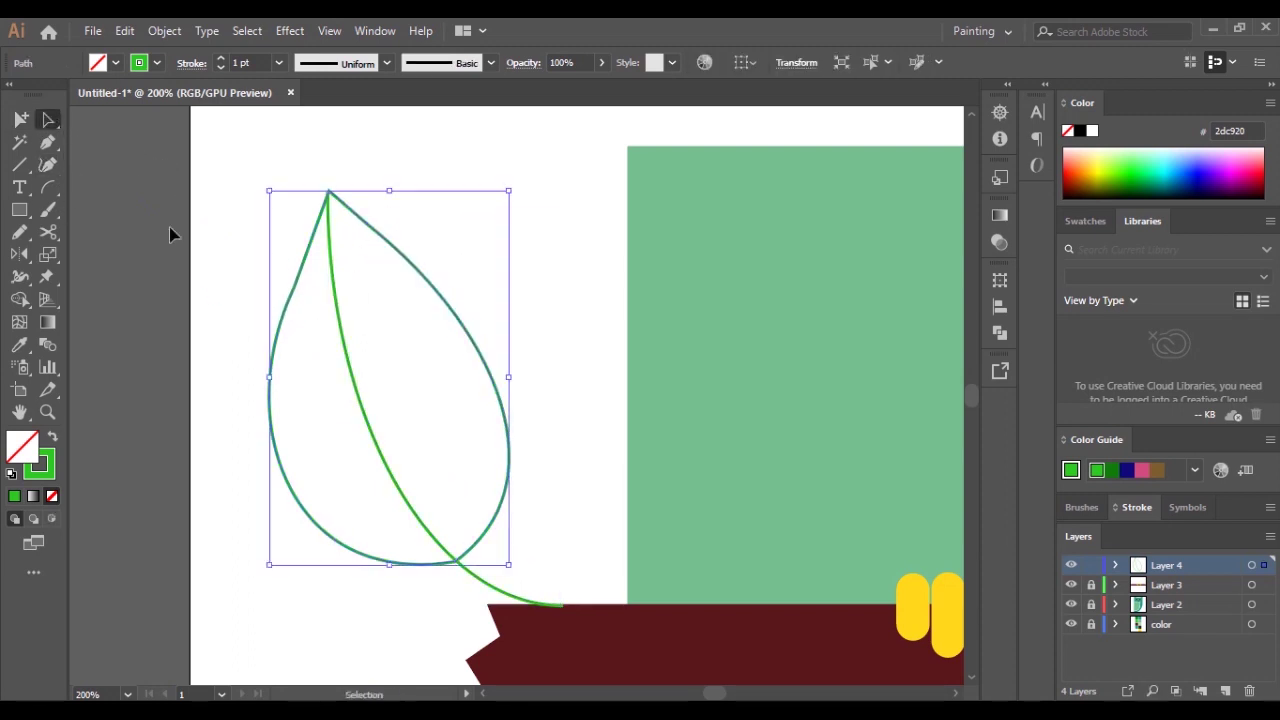
Divide the leaf into two halves along the stem with Shape Builder
{"action": "left_click", "coordinate": [466, 268]}
{"action": "key", "text": "ctrl+a"}
{"action": "left_click", "coordinate": [19, 299]}
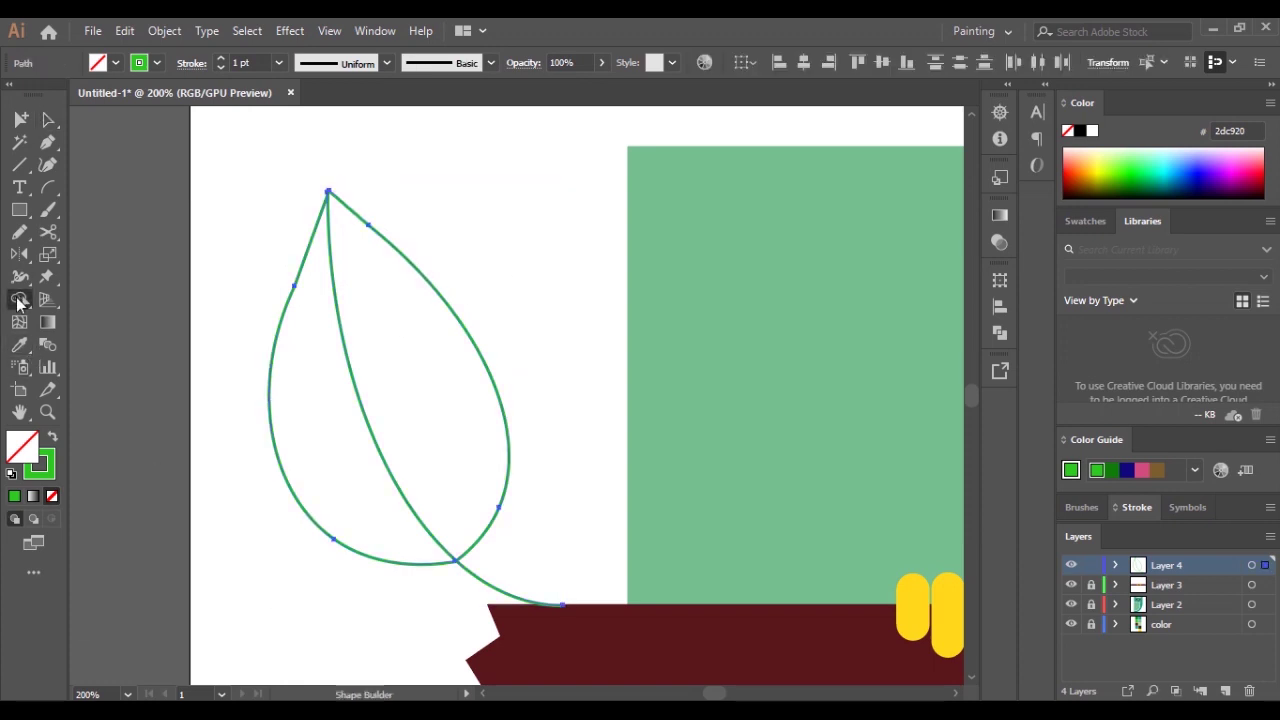
{"action": "left_click", "coordinate": [428, 328]}
{"action": "left_click", "coordinate": [47, 121]}
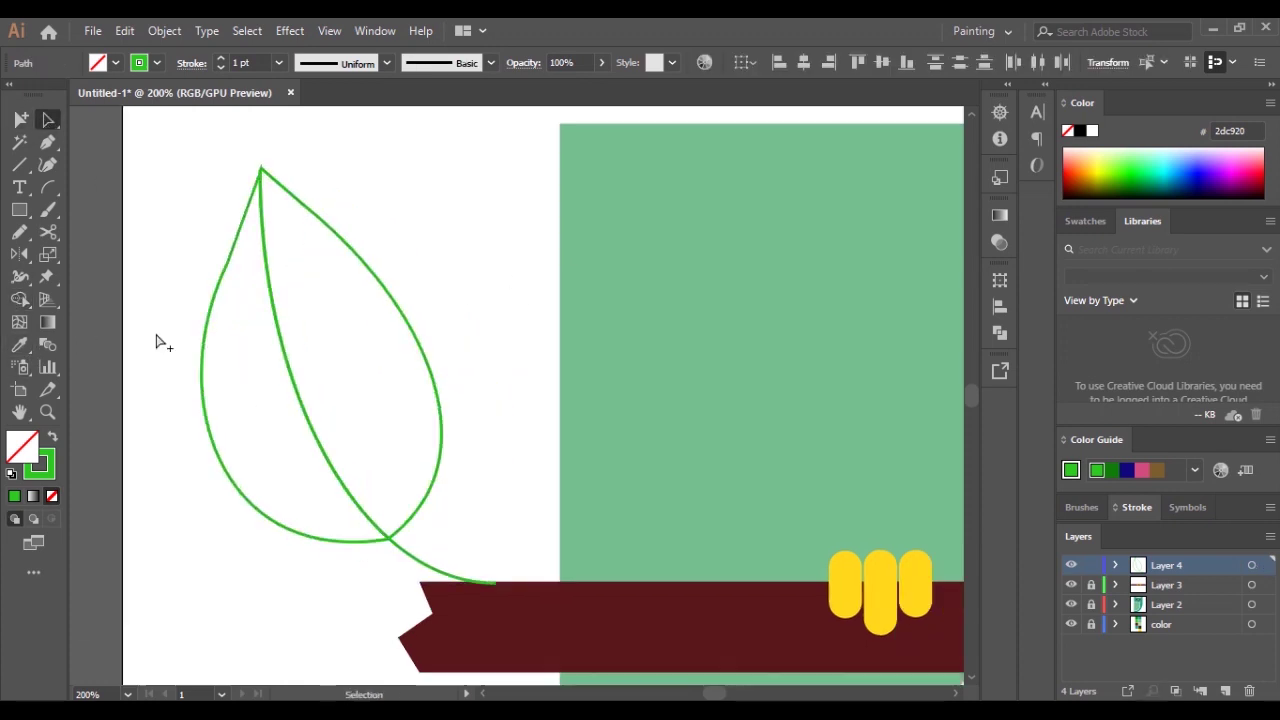
{"action": "left_click", "coordinate": [160, 338]}
Fill the leaf's right half with the dark green swatch
{"action": "scroll", "coordinate": [341, 325], "scroll_direction": "left", "scroll_amount": 5}
{"action": "scroll", "coordinate": [341, 325], "scroll_direction": "down", "scroll_amount": 2}
{"action": "scroll", "coordinate": [96, 254], "scroll_direction": "left", "scroll_amount": 1}
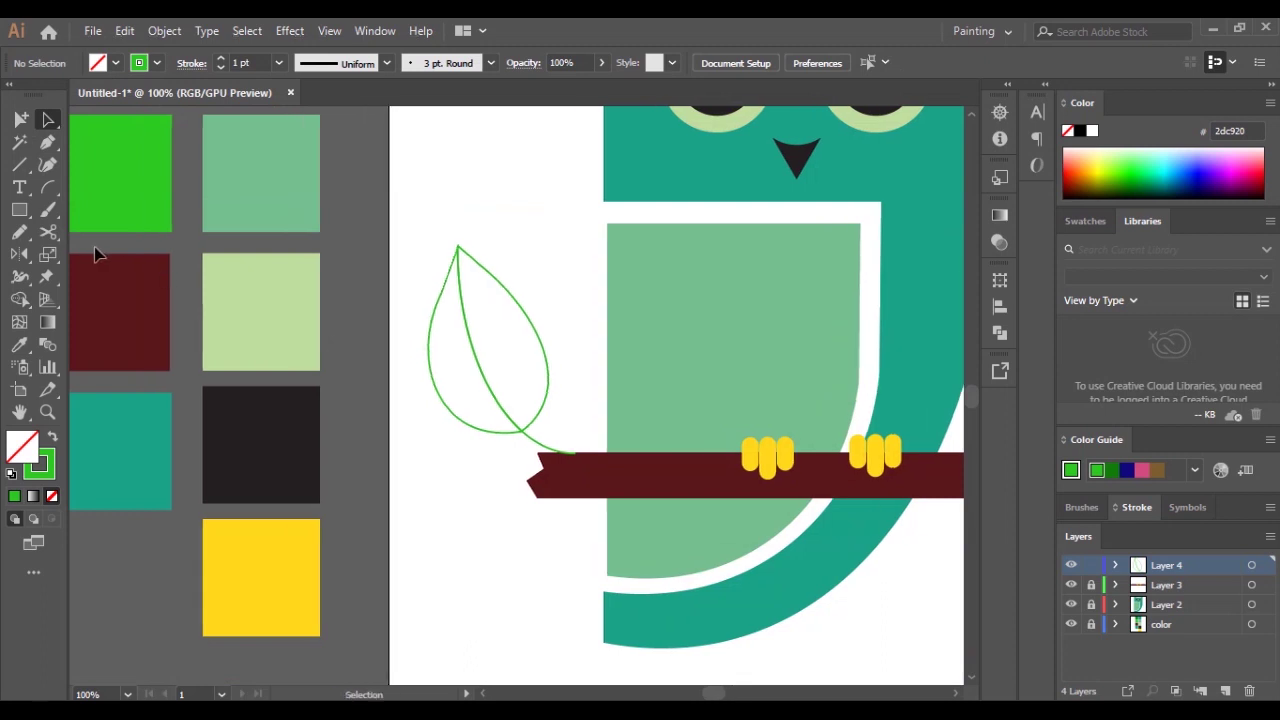
{"action": "left_click", "coordinate": [19, 344]}
{"action": "scroll", "coordinate": [200, 360], "scroll_direction": "left", "scroll_amount": 3}
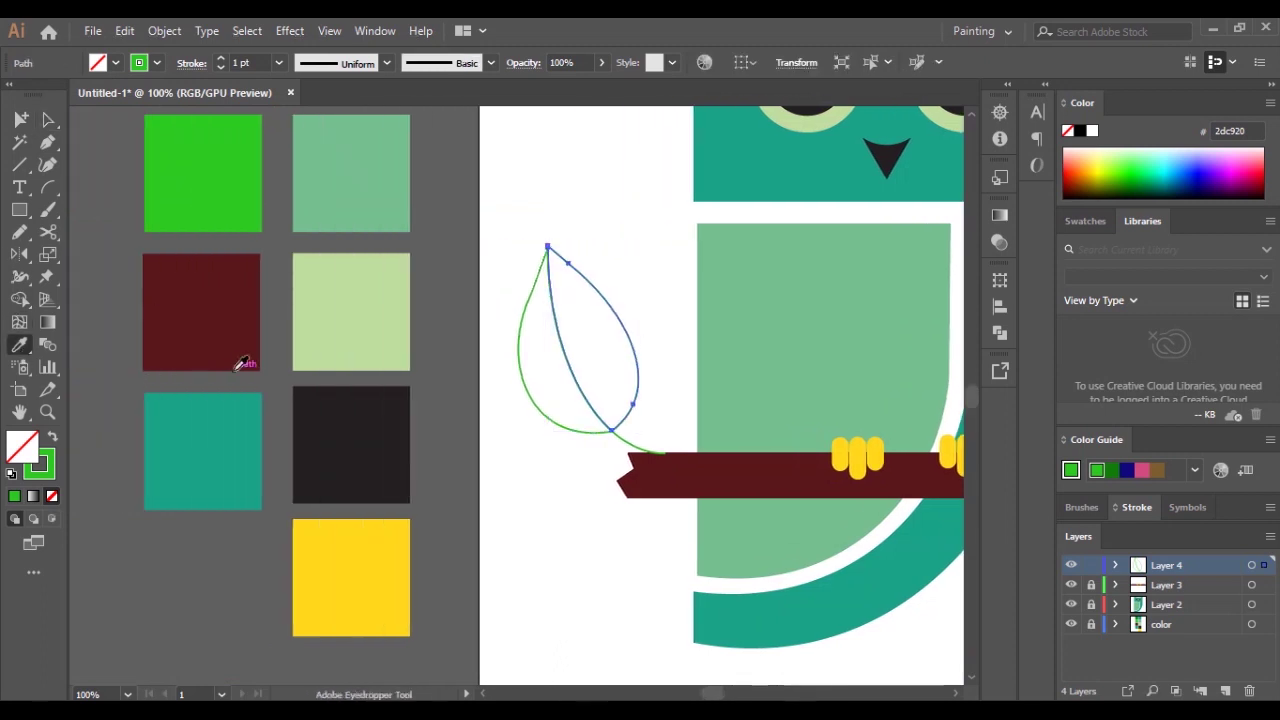
{"action": "scroll", "coordinate": [241, 352], "scroll_direction": "up", "scroll_amount": 5}
{"action": "left_click", "coordinate": [239, 201]}
{"action": "scroll", "coordinate": [256, 315], "scroll_direction": "right", "scroll_amount": 3}
Fill the leaf's left half with the bright green swatch
{"action": "left_click", "coordinate": [47, 120]}
{"action": "left_click", "coordinate": [455, 502]}
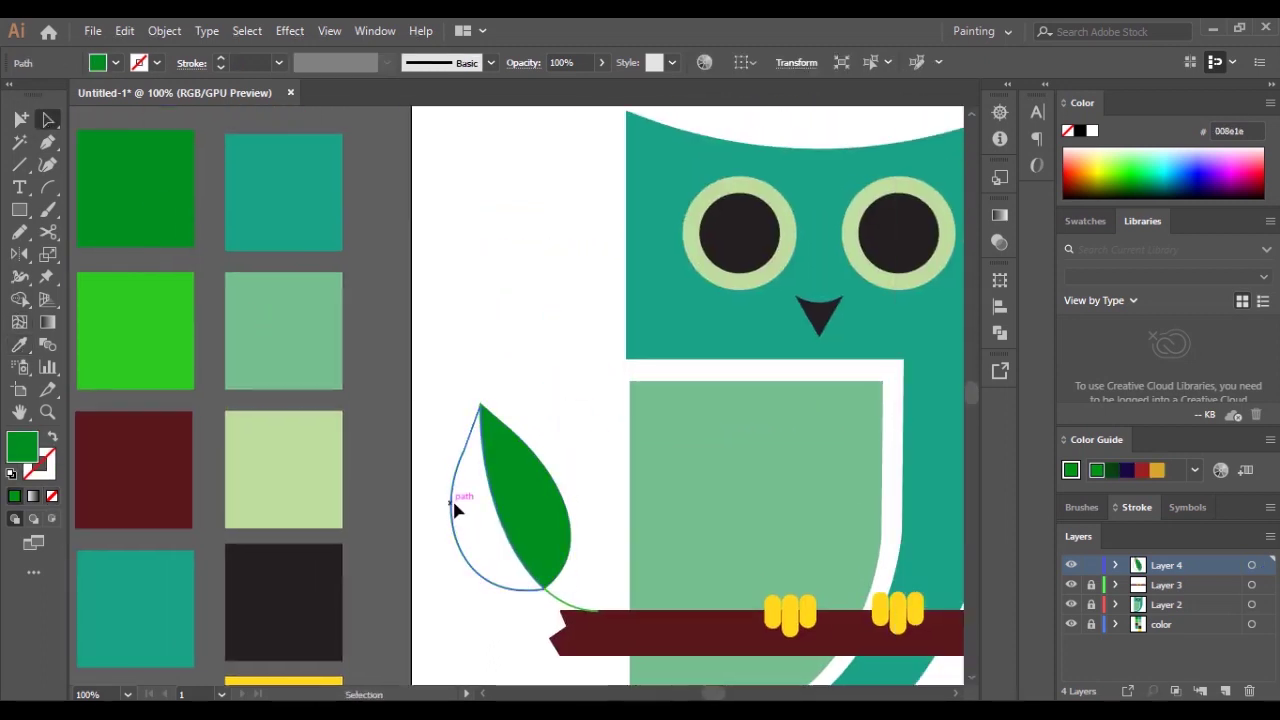
{"action": "left_click", "coordinate": [19, 344]}
{"action": "left_click", "coordinate": [148, 306]}
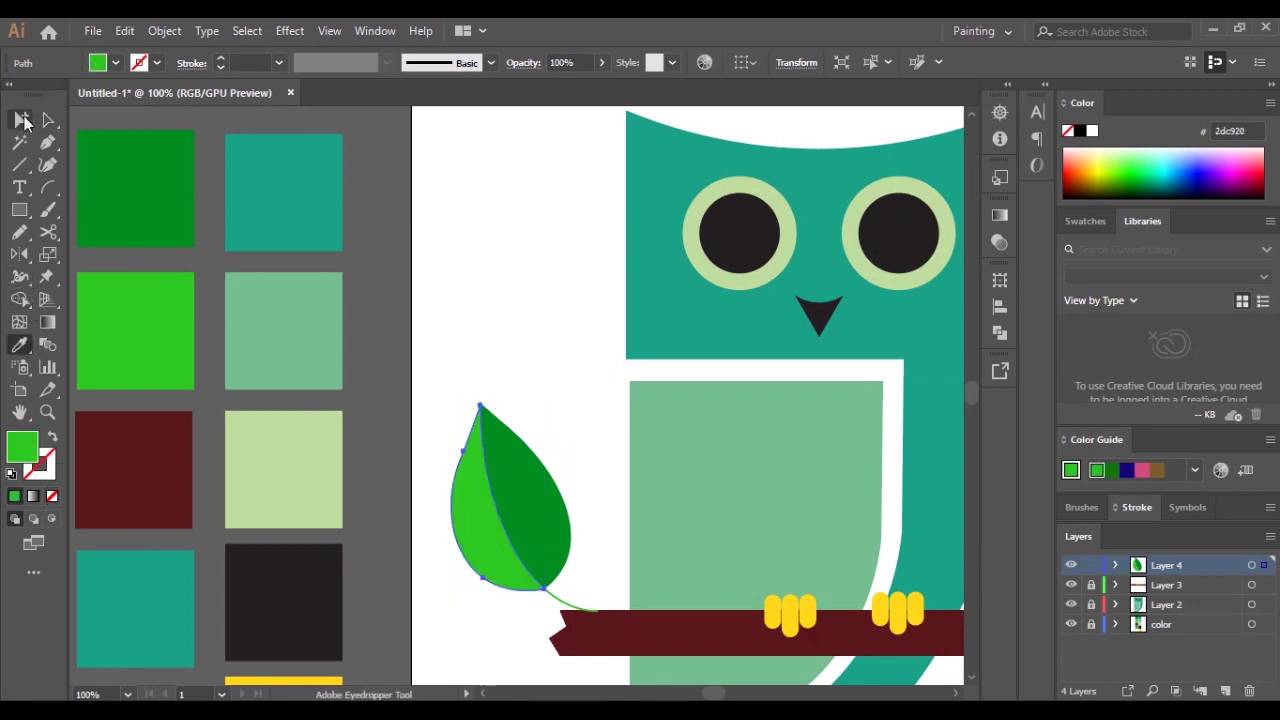
{"action": "scroll", "coordinate": [421, 290], "scroll_direction": "down", "scroll_amount": 3}
{"action": "left_click", "coordinate": [537, 466]}
Resize the two-tone leaf and enlarge it at the branch's left end
{"action": "scroll", "coordinate": [537, 466], "scroll_direction": "down", "scroll_amount": 2}
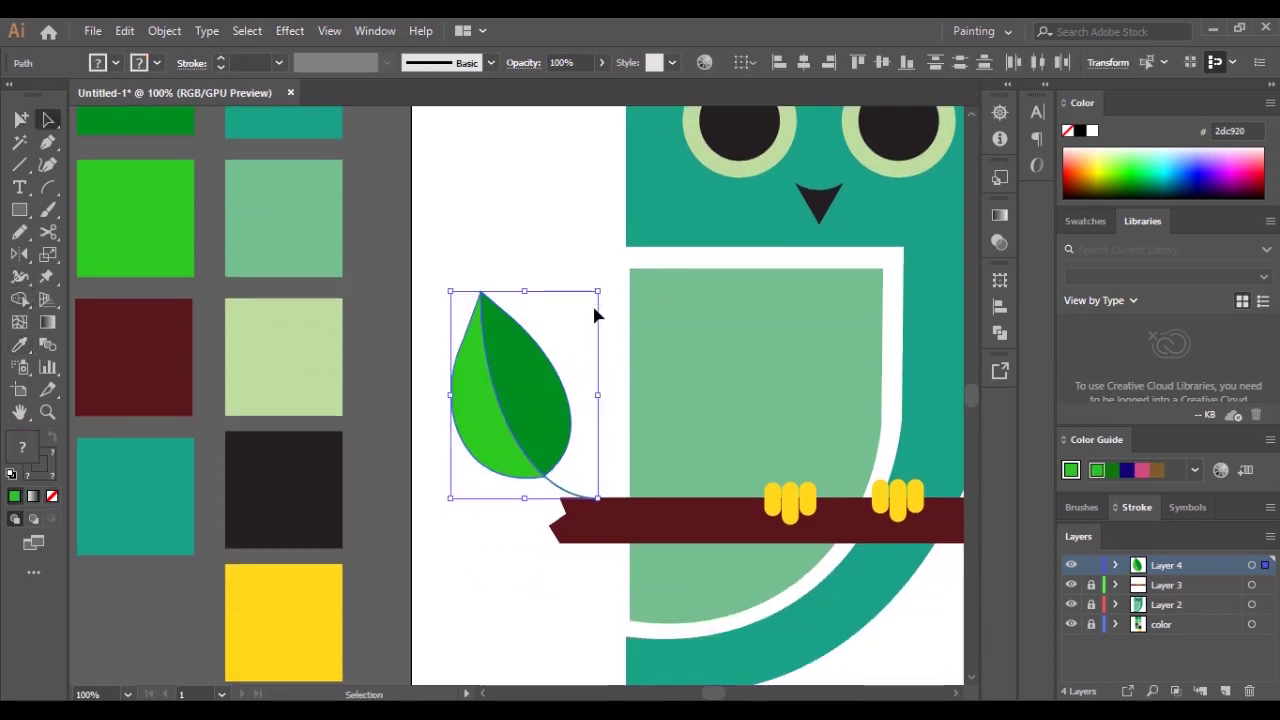
{"action": "left_click_drag", "start_coordinate": [597, 291], "coordinate": [603, 430]}
{"action": "left_click_drag", "start_coordinate": [474, 465], "coordinate": [562, 482]}
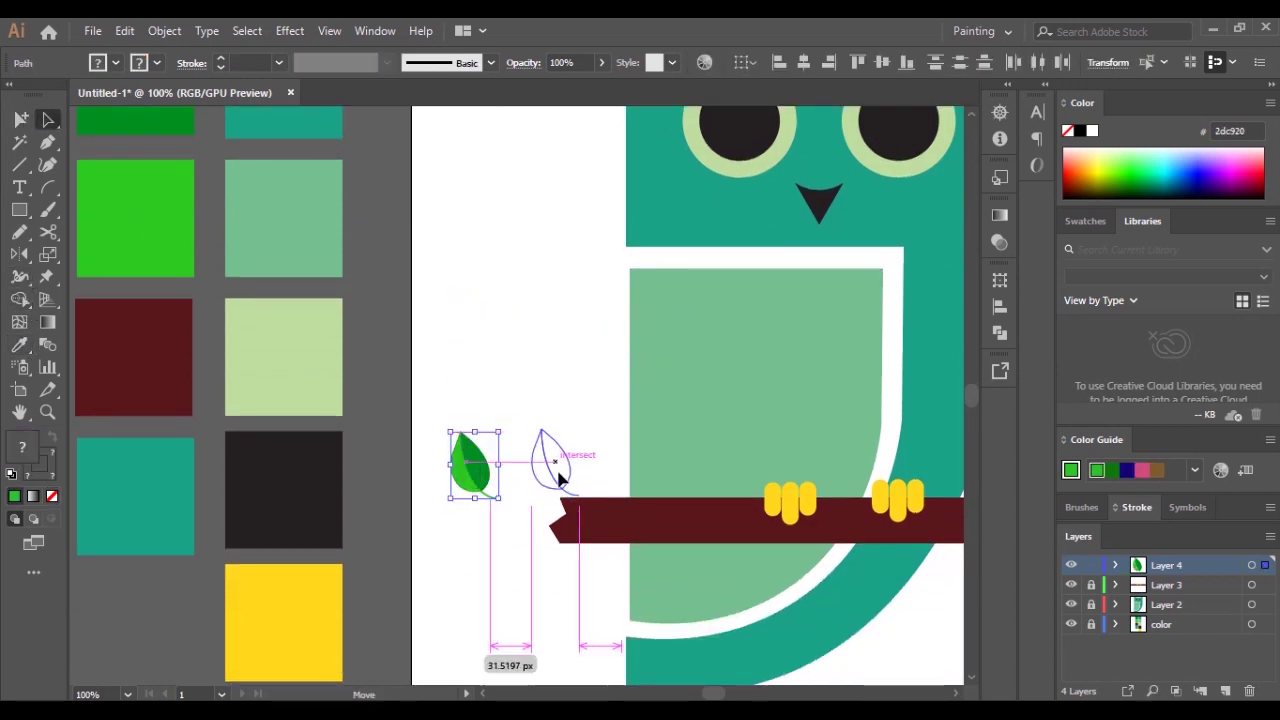
{"action": "left_click_drag", "start_coordinate": [536, 431], "coordinate": [521, 413]}
Copy the leaf to the branch's right end, tilt and shrink it, and copy another below
{"action": "scroll", "coordinate": [574, 449], "scroll_direction": "right", "scroll_amount": 5}
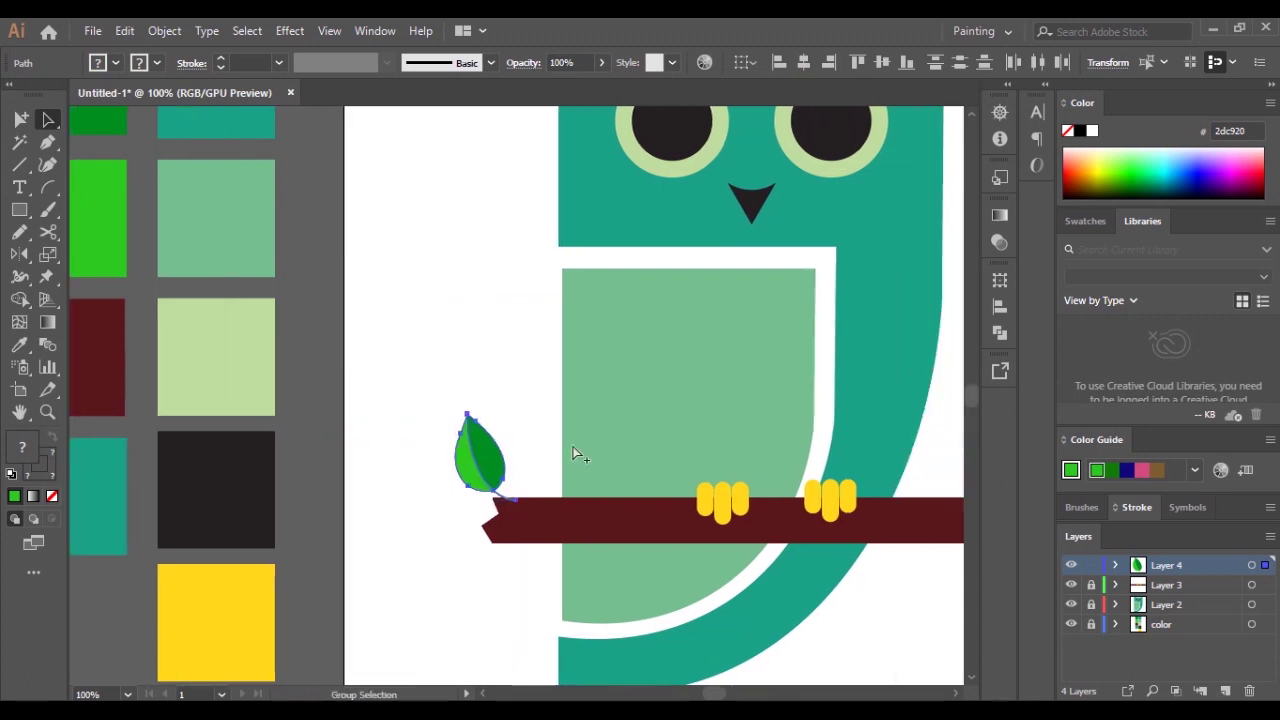
{"action": "left_click_drag", "start_coordinate": [187, 463], "coordinate": [688, 449]}
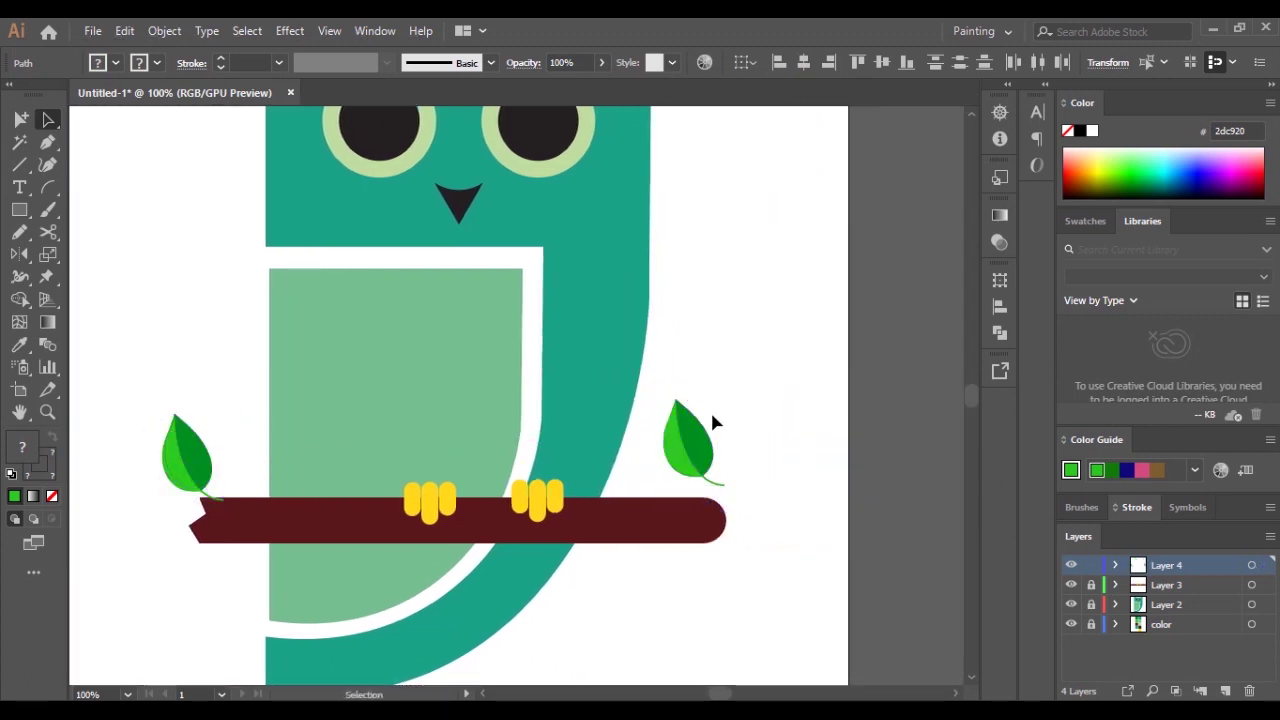
{"action": "left_click", "coordinate": [705, 430]}
{"action": "left_click_drag", "start_coordinate": [736, 395], "coordinate": [735, 457]}
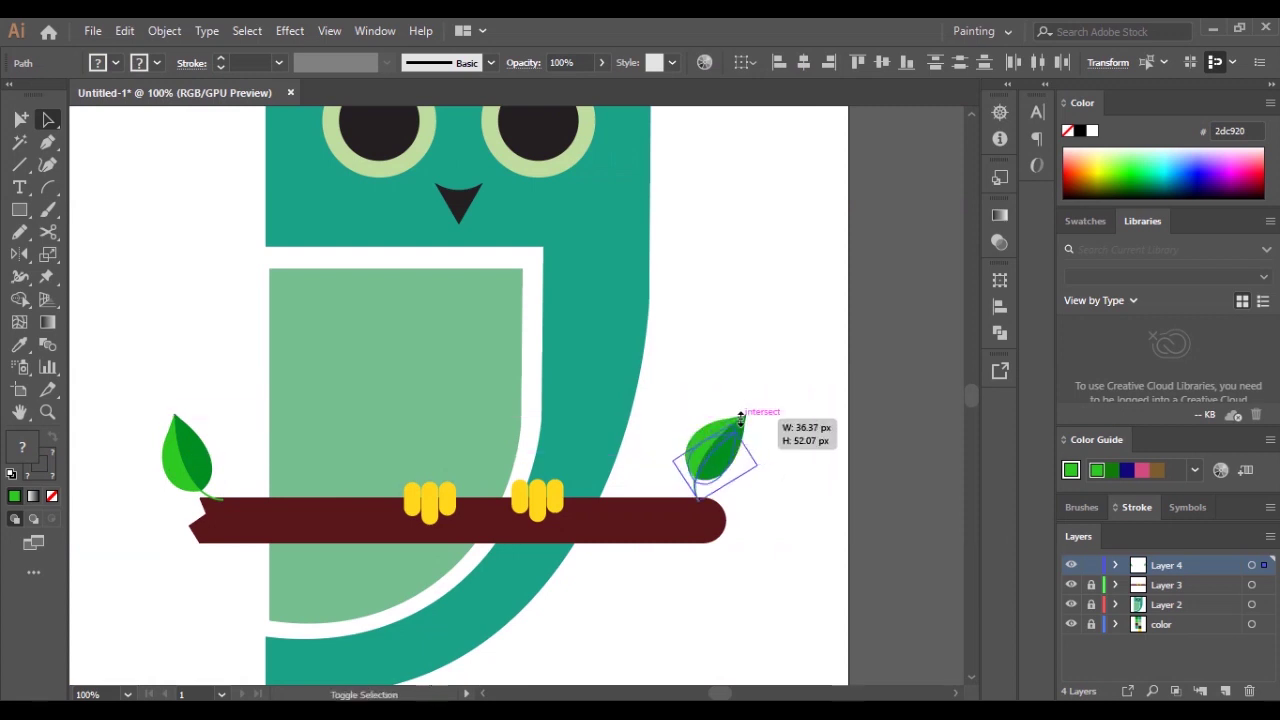
{"action": "left_click_drag", "start_coordinate": [748, 408], "coordinate": [732, 445]}
{"action": "mouse_move", "coordinate": [713, 505]}
{"action": "left_mouse_down"}
{"action": "mouse_move", "coordinate": [715, 628]}
{"action": "mouse_move", "coordinate": [745, 575]}
{"action": "left_mouse_up"}
Copy the small leaf down below the branch and owl, spacing the copies in a falling arc
{"action": "left_click", "coordinate": [779, 578]}
{"action": "scroll", "coordinate": [775, 585], "scroll_direction": "down", "scroll_amount": 2}
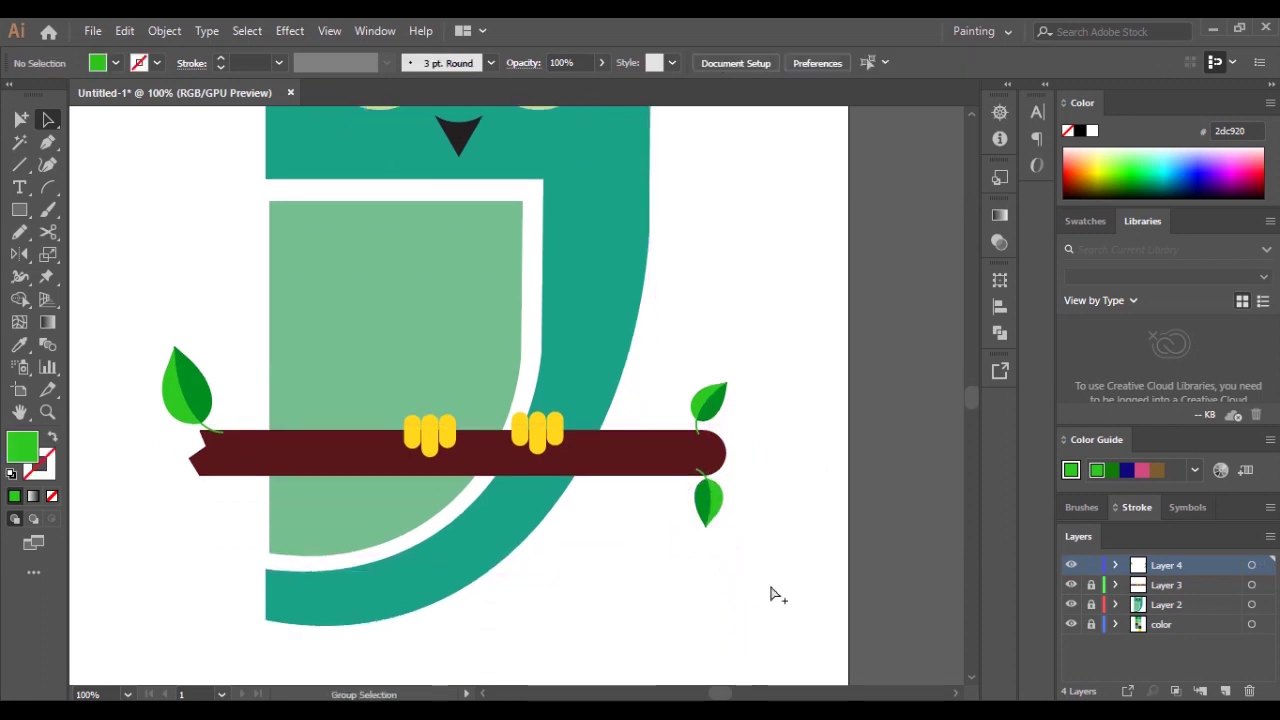
{"action": "left_click", "coordinate": [694, 437]}
{"action": "mouse_move", "coordinate": [766, 363]}
{"action": "left_mouse_down"}
{"action": "mouse_move", "coordinate": [674, 443]}
{"action": "mouse_move", "coordinate": [628, 572]}
{"action": "mouse_move", "coordinate": [645, 570]}
{"action": "left_mouse_up"}
{"action": "left_click", "coordinate": [648, 575]}
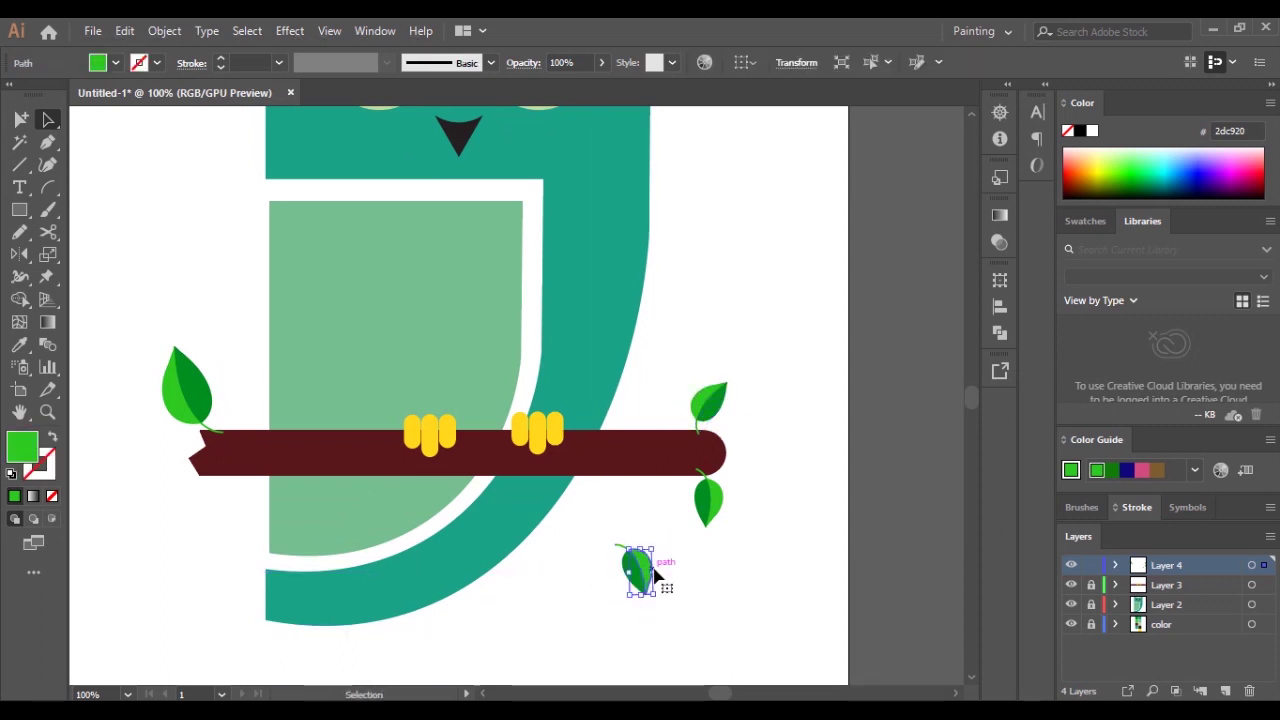
{"action": "left_click", "coordinate": [680, 640]}
{"action": "mouse_move", "coordinate": [636, 572]}
{"action": "left_mouse_down"}
{"action": "mouse_move", "coordinate": [609, 571]}
{"action": "mouse_move", "coordinate": [495, 483]}
{"action": "mouse_move", "coordinate": [517, 551]}
{"action": "left_mouse_up"}
{"action": "key", "text": "ctrl+0"}
{"action": "key", "text": "ctrl+1"}
{"action": "key", "text": "v"}
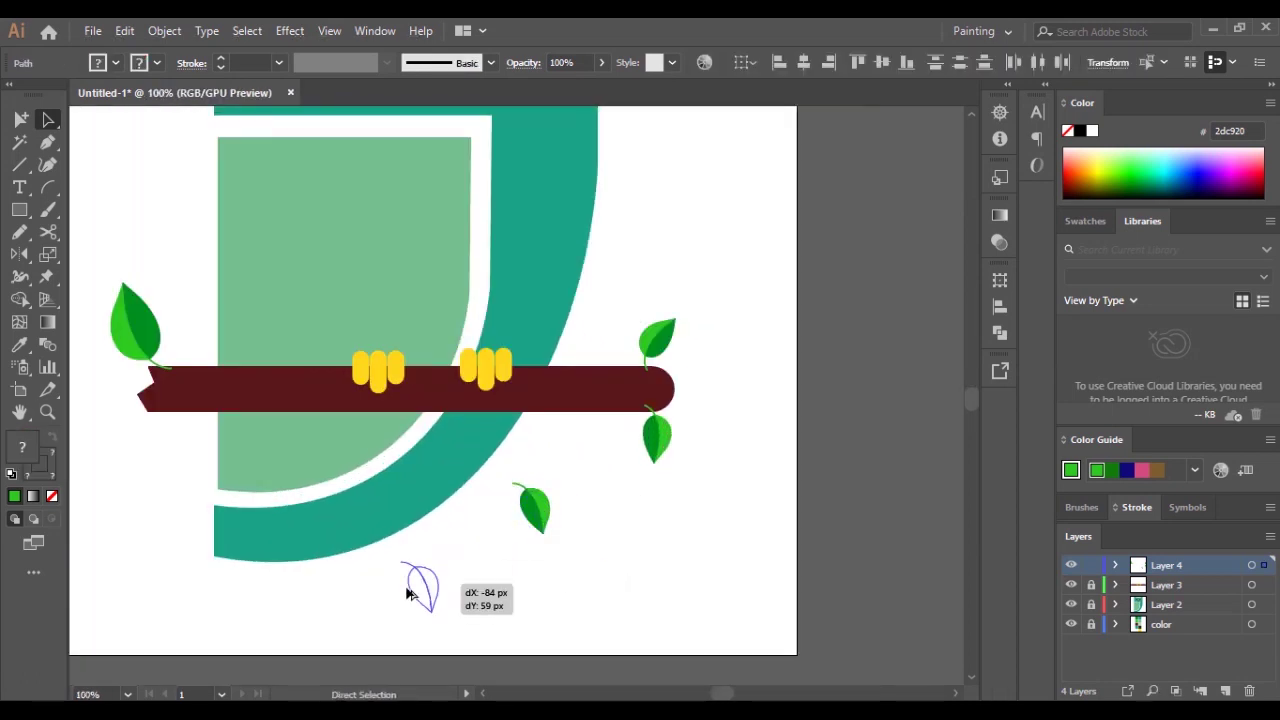
{"action": "mouse_move", "coordinate": [406, 594]}
{"action": "left_mouse_down"}
{"action": "mouse_move", "coordinate": [470, 563]}
{"action": "mouse_move", "coordinate": [344, 611]}
{"action": "left_mouse_up"}
Zoom out and switch off the color layer's visibility eye in the Layers panel
{"action": "left_click", "coordinate": [757, 553]}
{"action": "key", "text": "ctrl+minus"}
{"action": "key", "text": "ctrl+minus"}
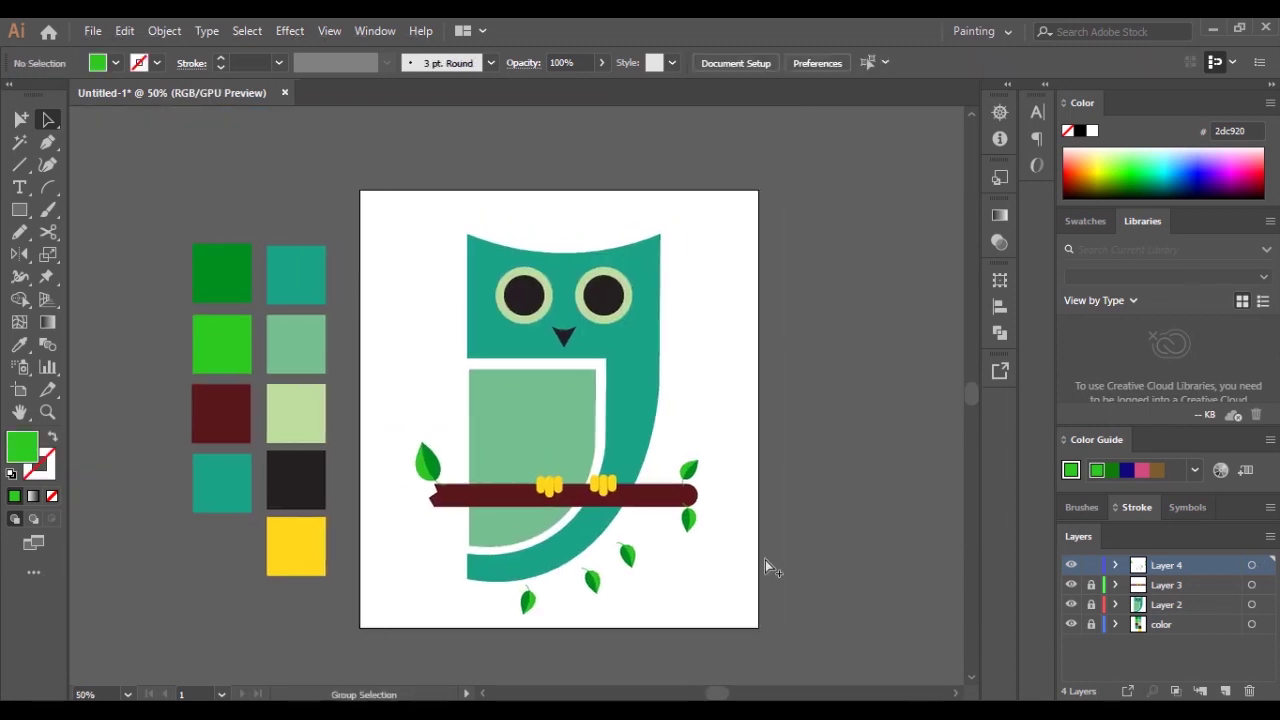
{"action": "scroll", "coordinate": [765, 560], "scroll_direction": "right", "scroll_amount": 1}
{"action": "left_click", "coordinate": [1071, 624]}
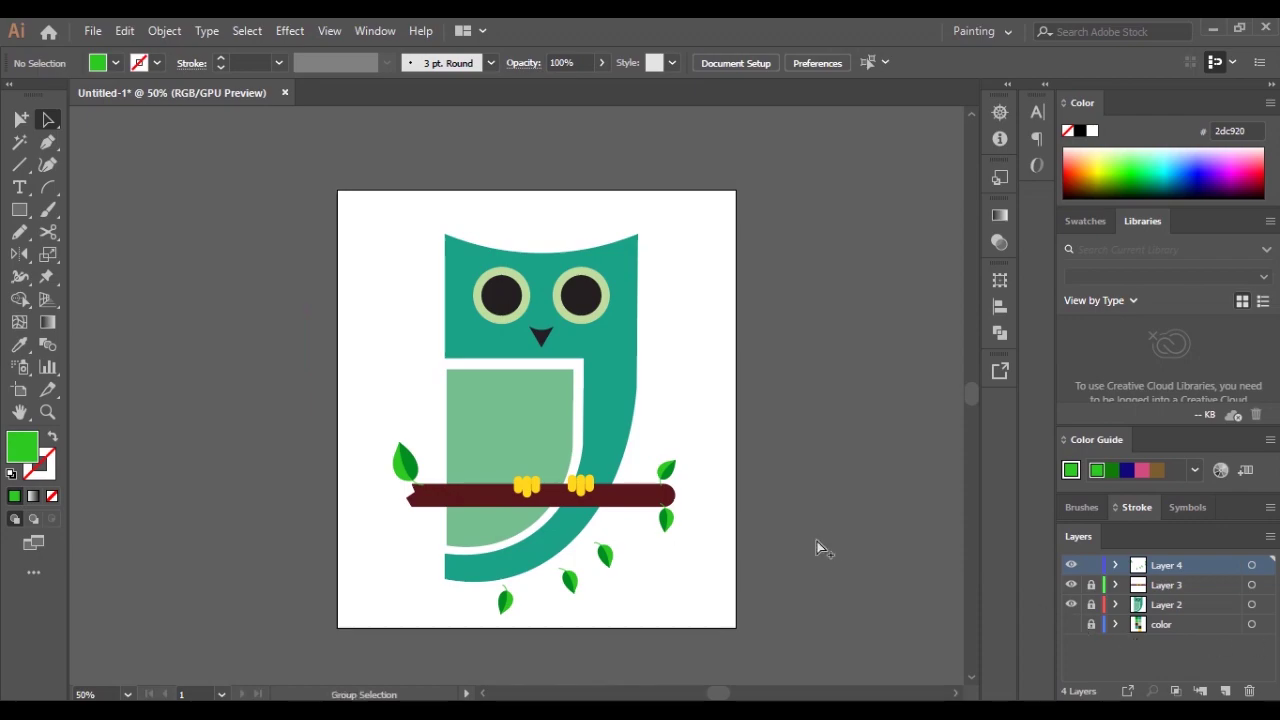